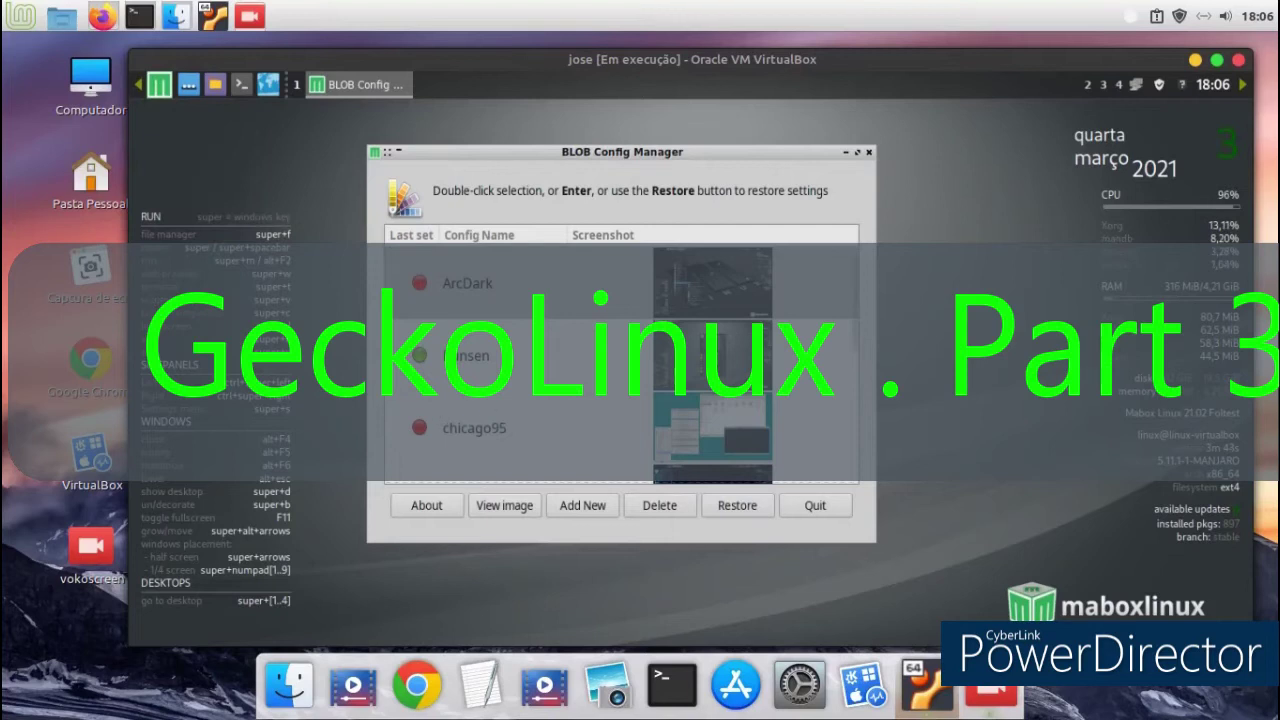
Restore the CyberPunk_Neon desktop configuration from the saved configs and confirm it
key(Down)
key(Down)
key(Down)
key(Down)
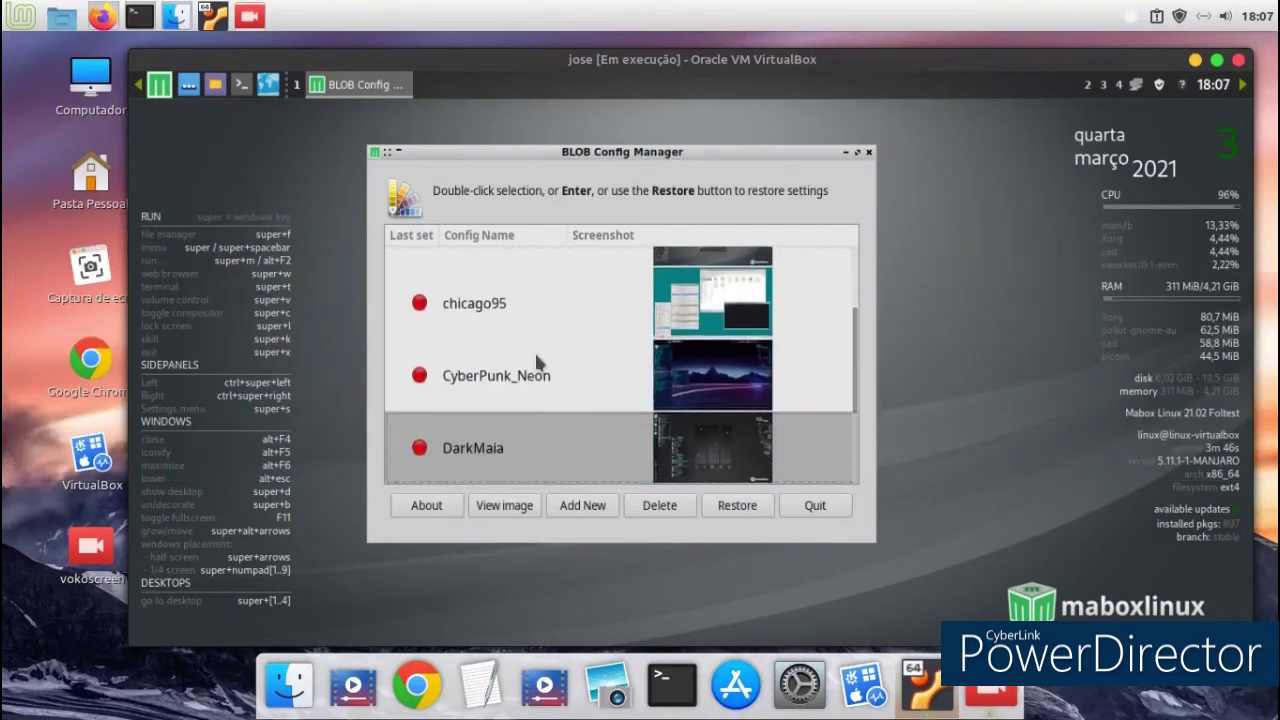
click(540, 366)
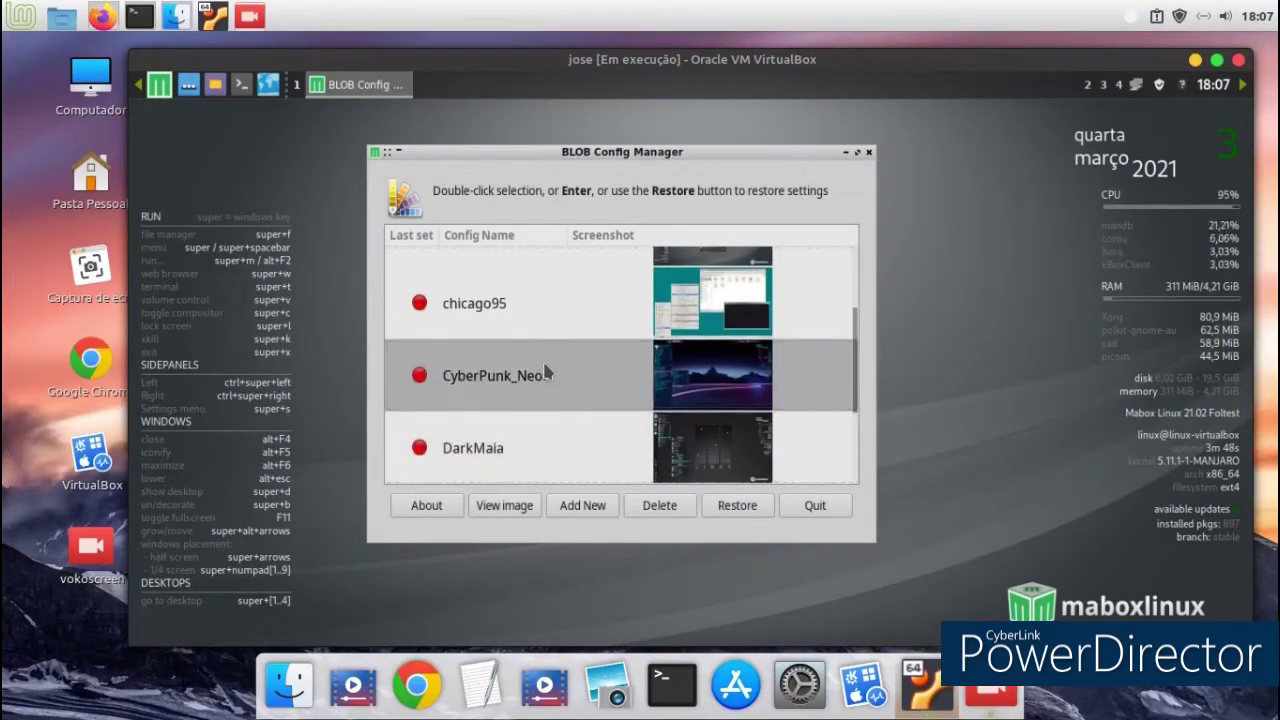
double_click(546, 367)
click(790, 586)
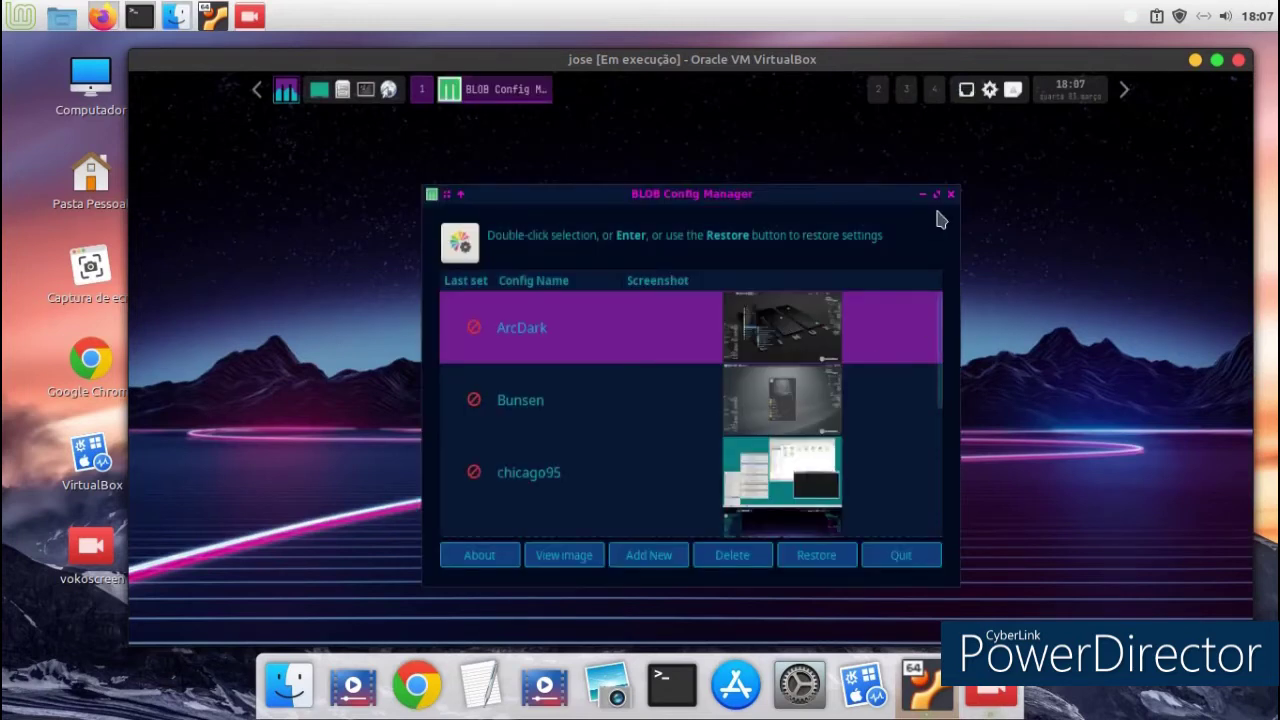
Minimize the BLOB Config Manager and launch Volume Icon from the Multimédia applications
click(285, 97)
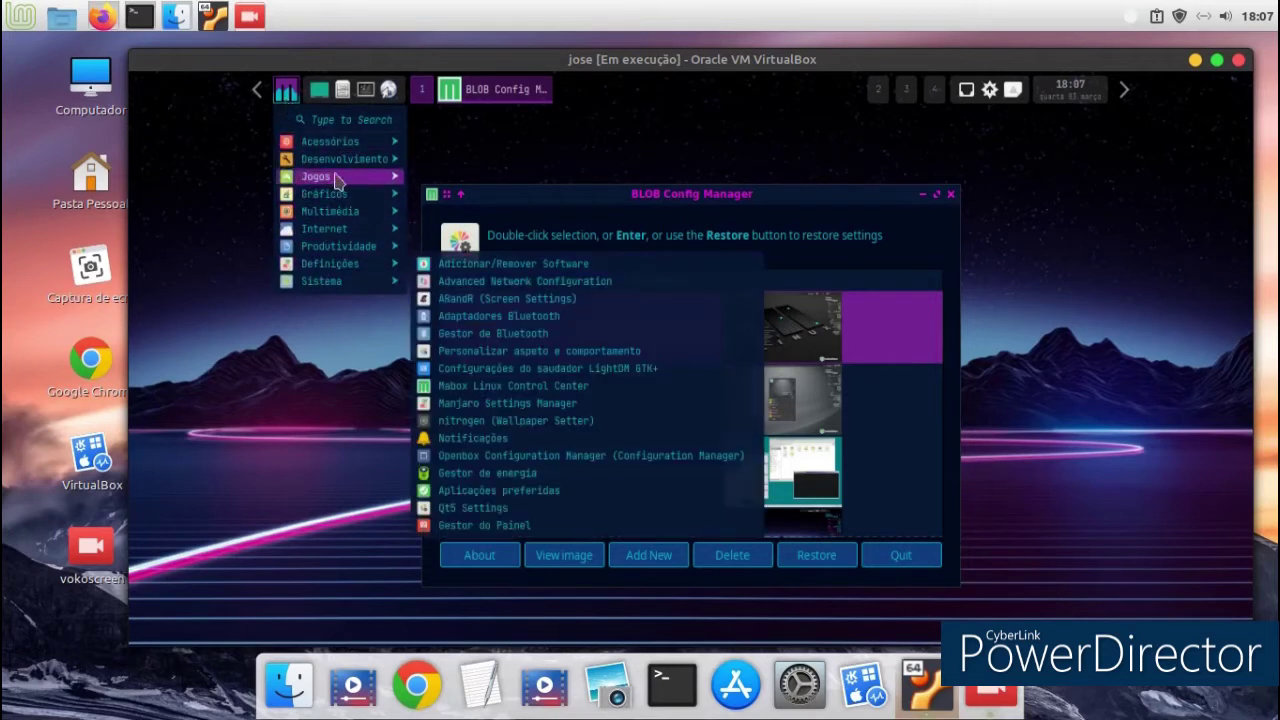
click(294, 400)
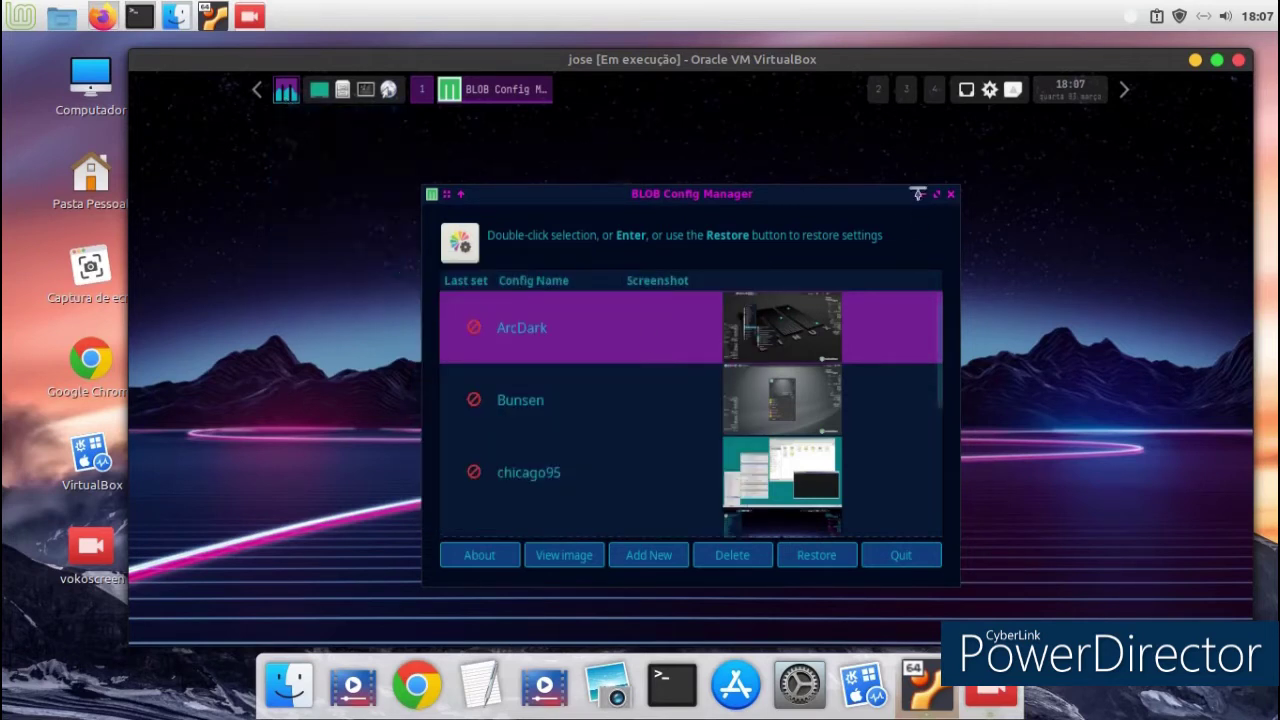
click(918, 197)
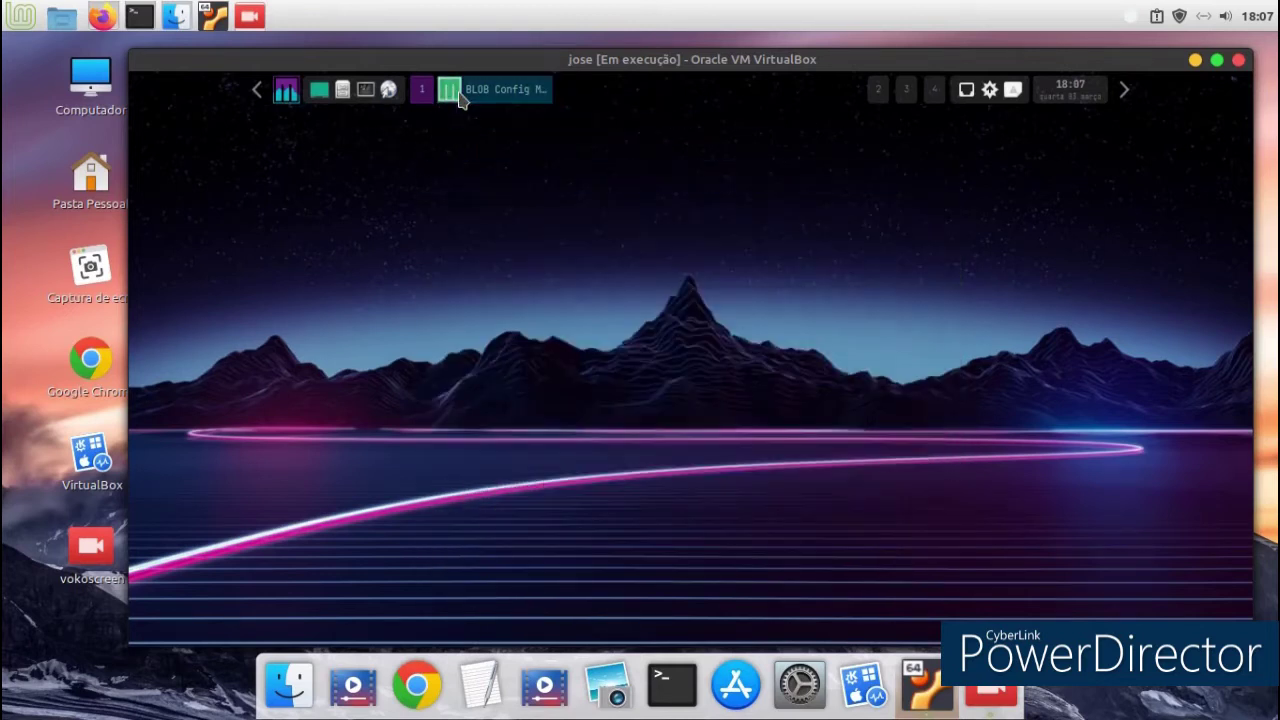
click(292, 102)
mouse_move(328, 214)
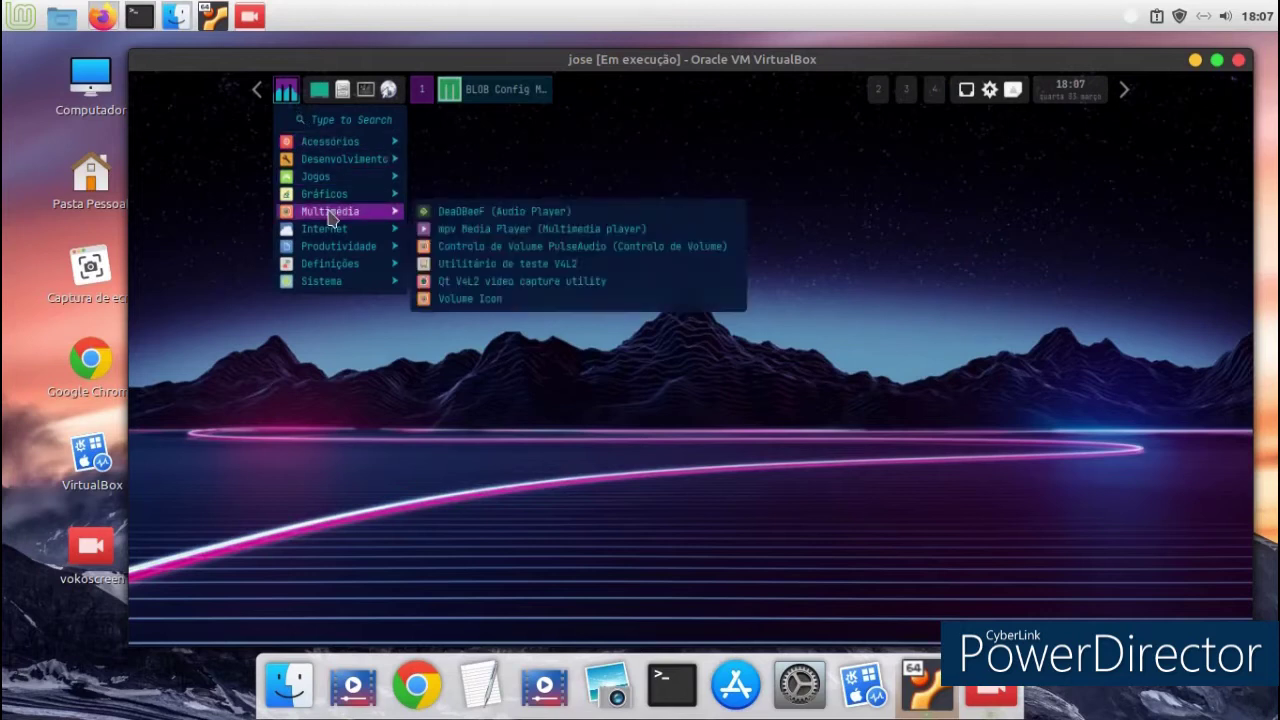
click(605, 299)
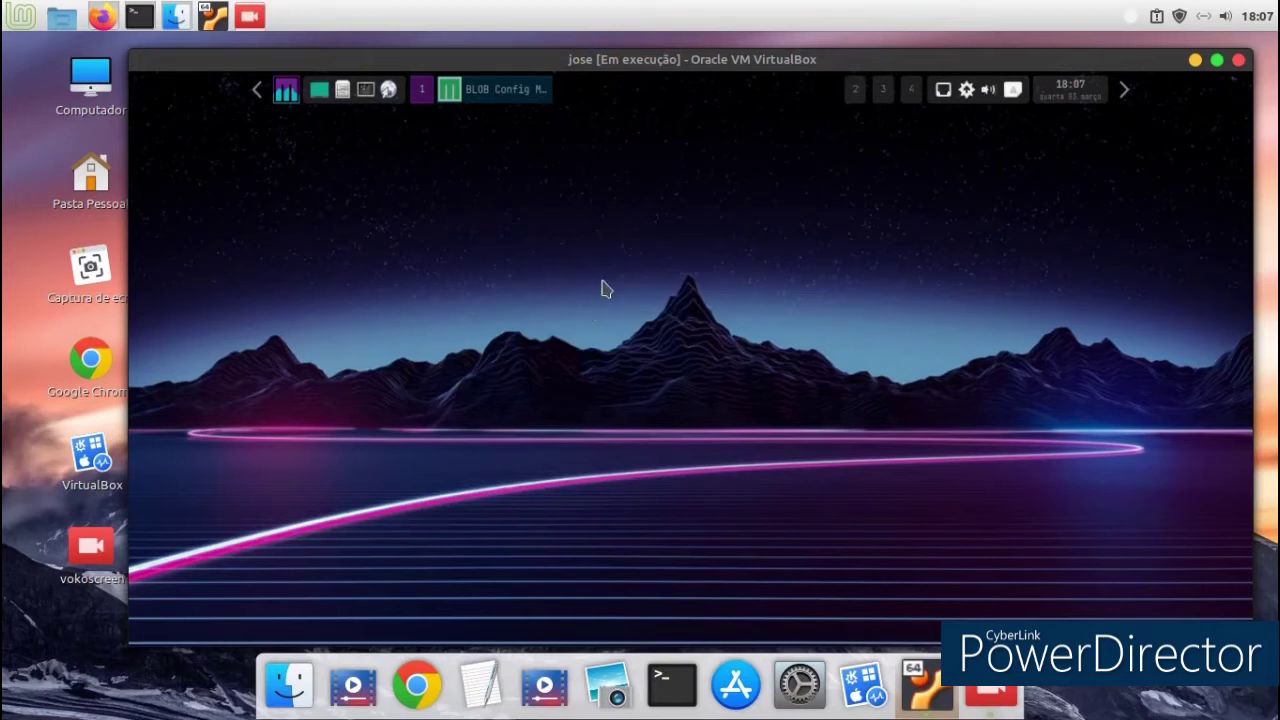
Bring back the BLOB Config Manager and restore the Mabox-quakeworld configuration
click(522, 92)
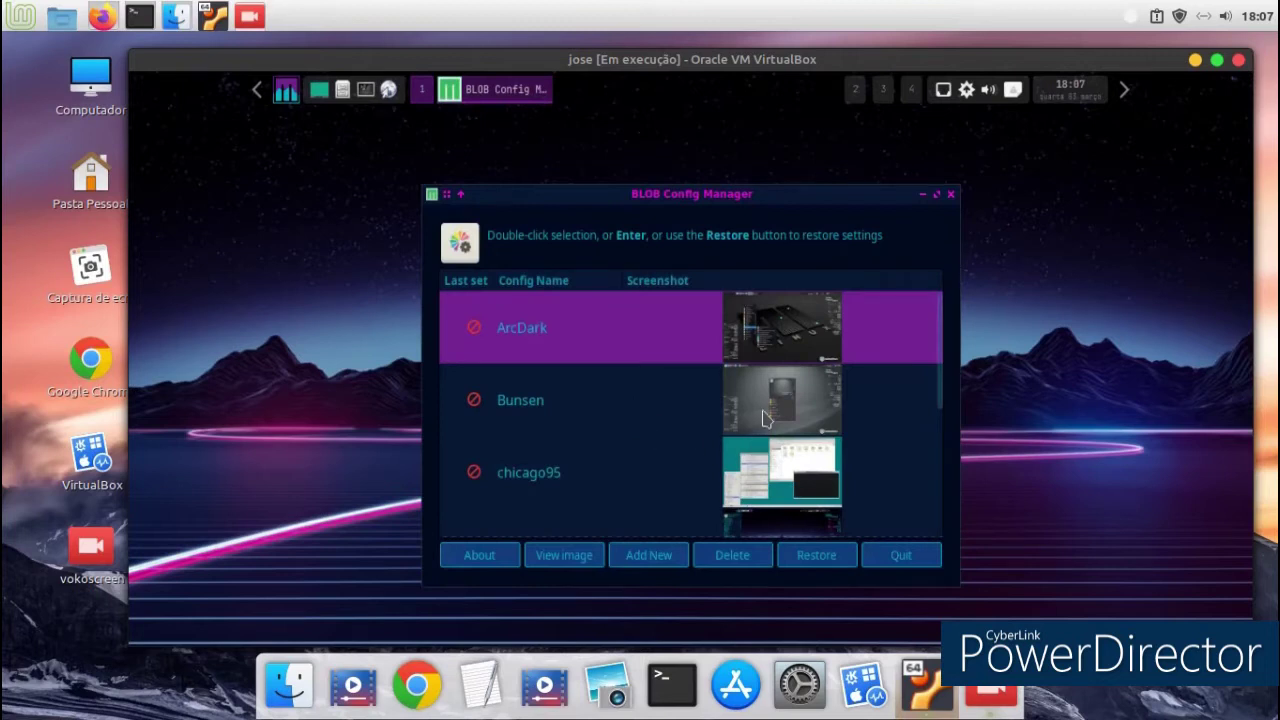
scroll(758, 416, down, 3)
scroll(758, 416, down, 1)
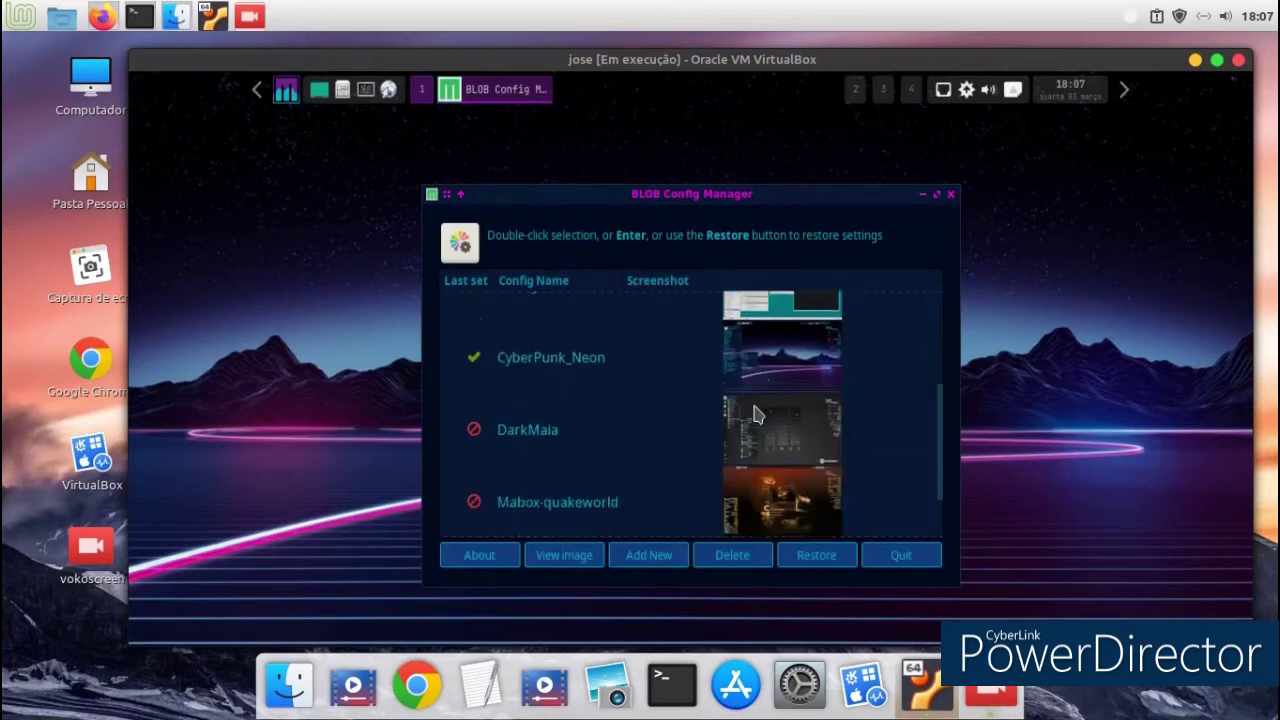
click(755, 500)
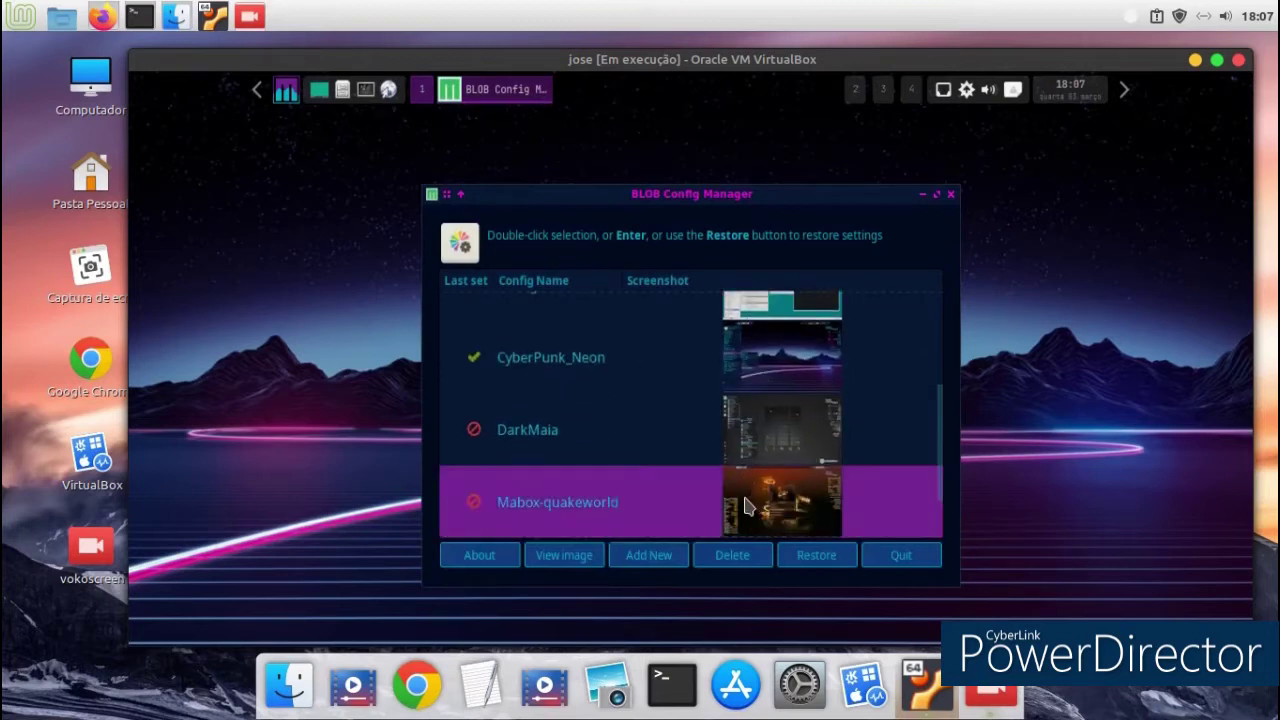
double_click(742, 498)
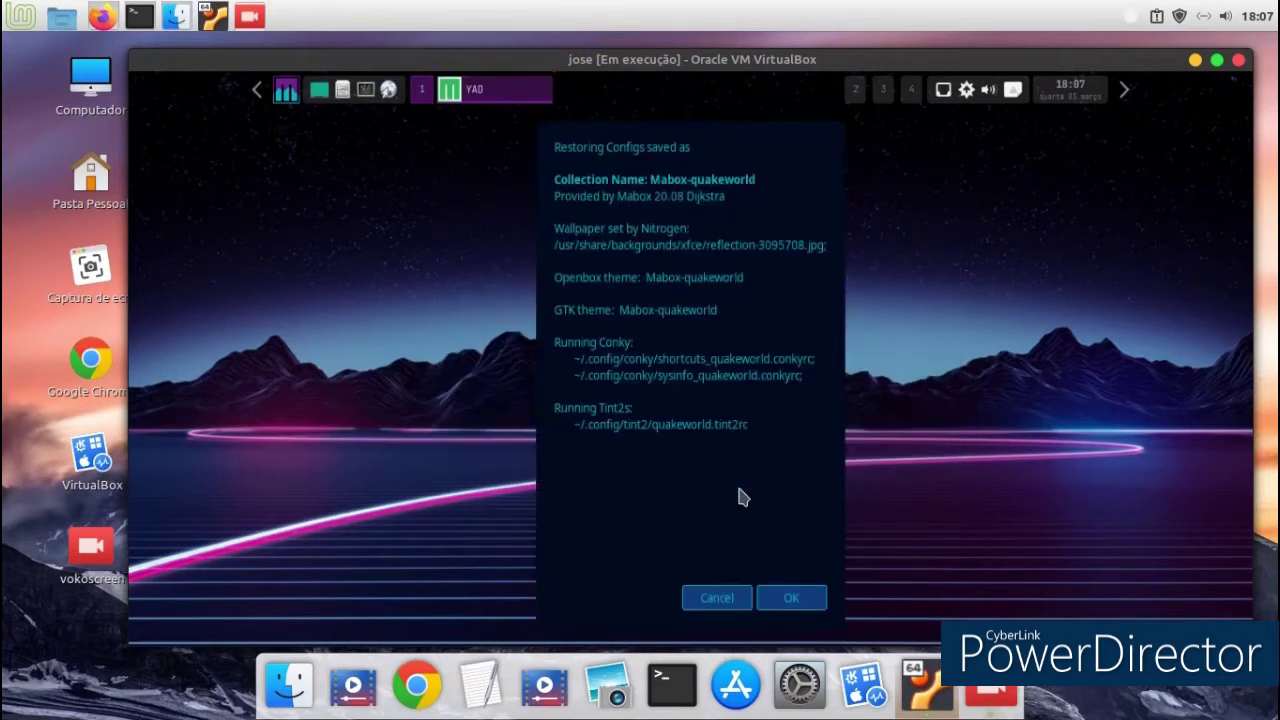
click(784, 597)
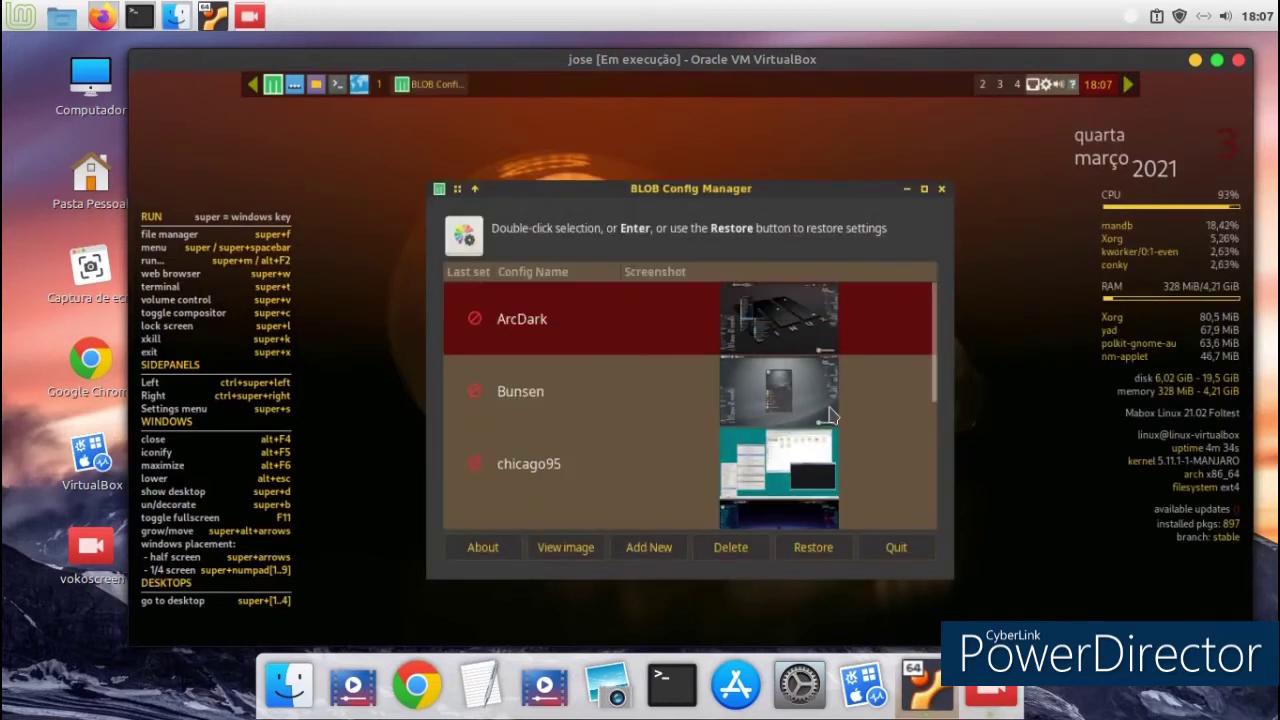
Restore the ArcDark desktop configuration and confirm it
double_click(800, 328)
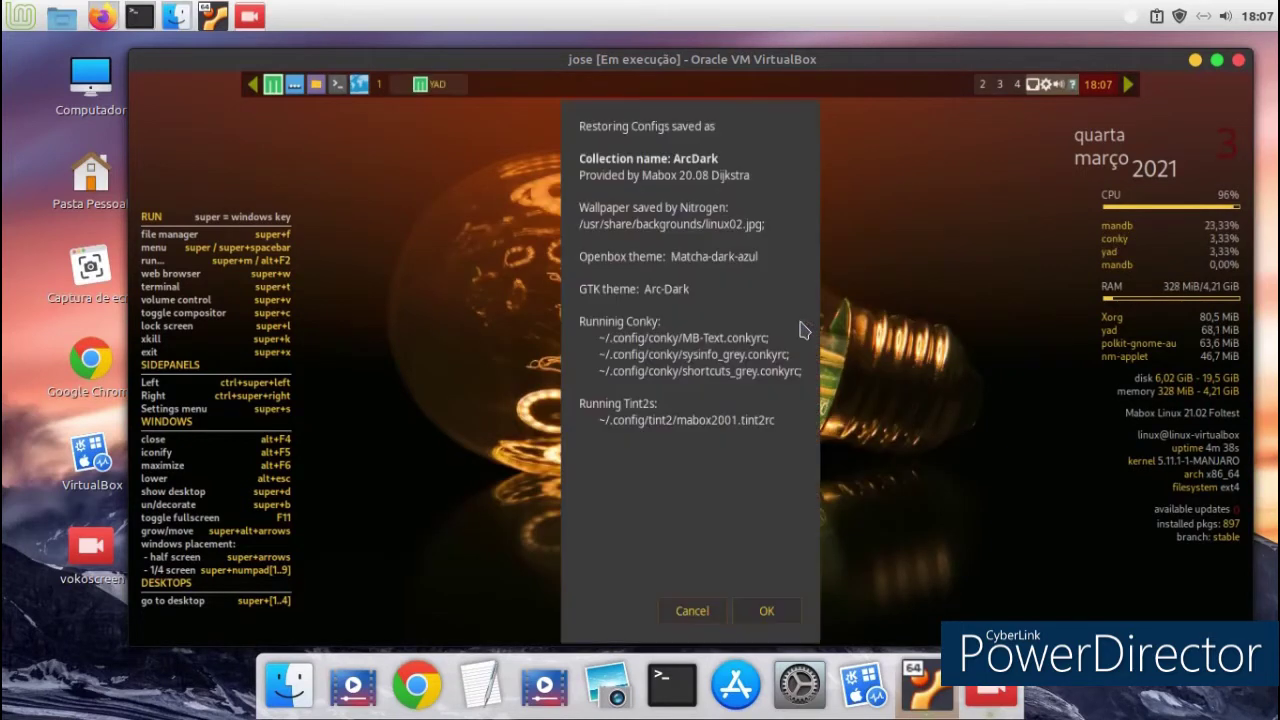
click(766, 611)
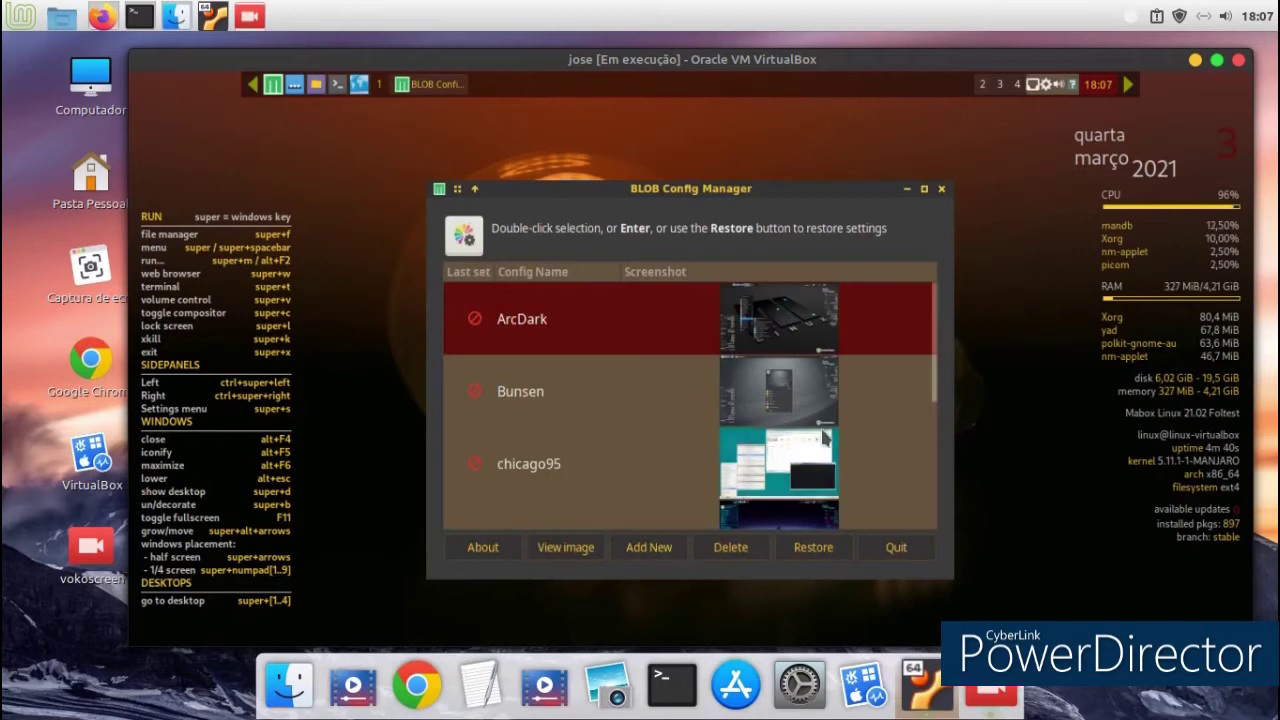
click(813, 547)
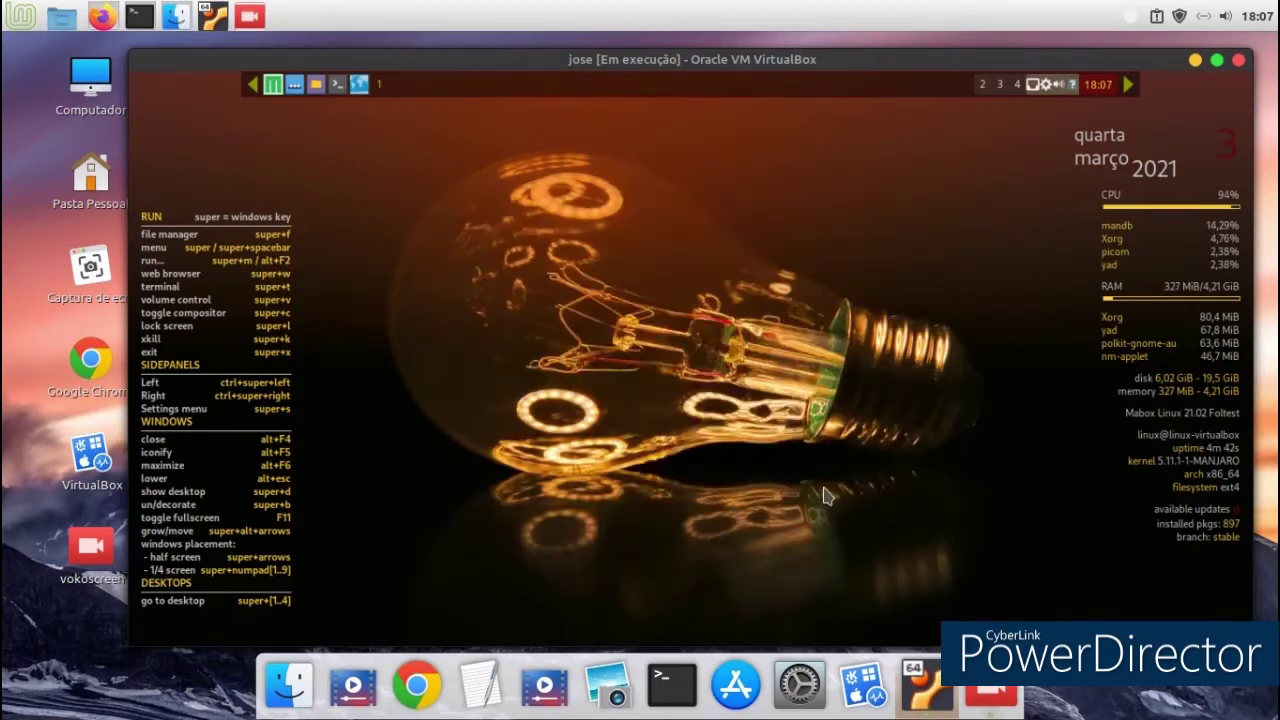
click(767, 613)
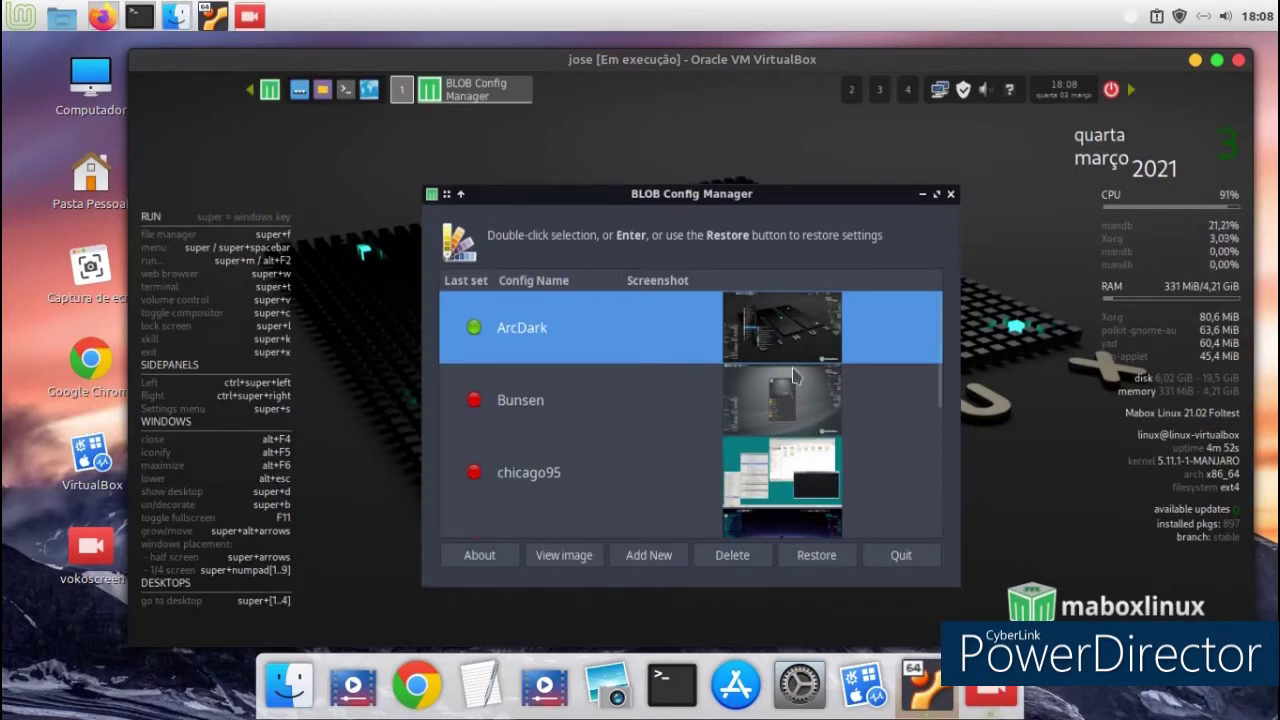
View the preview image of the ArcDark configuration, and close both the image viewer and the BLOB Config Manager
click(576, 560)
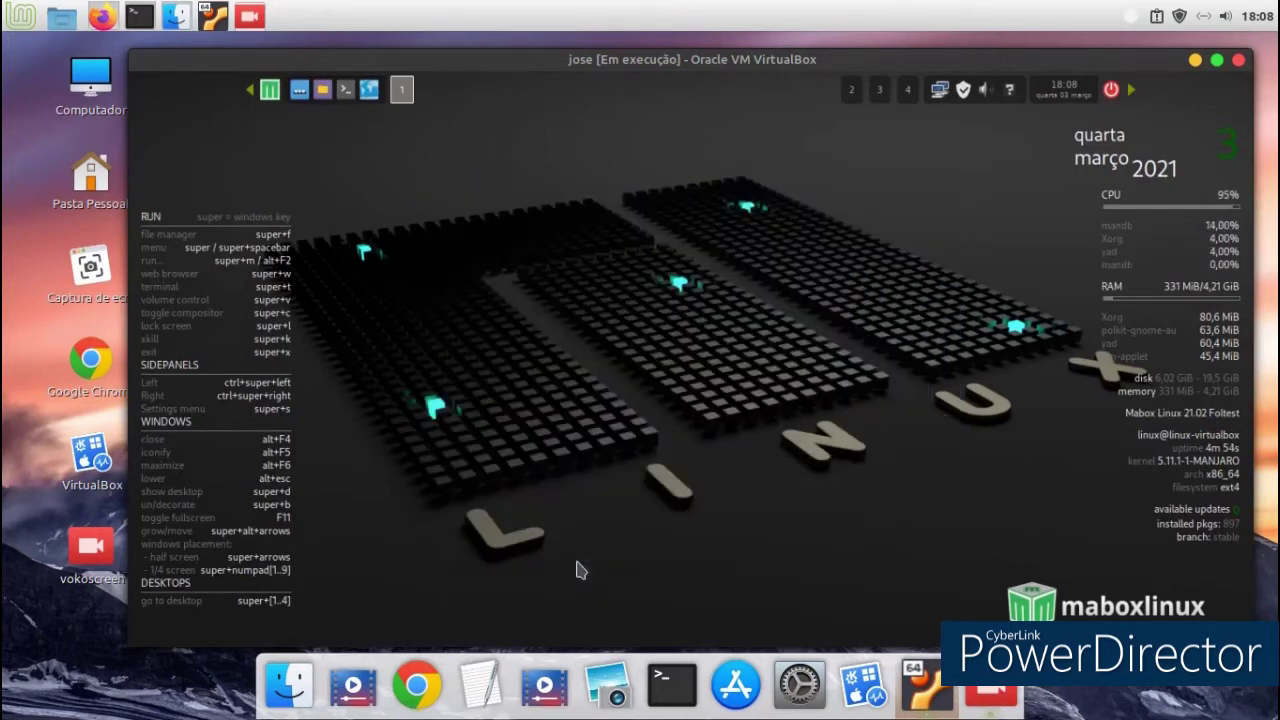
drag(604, 127, 522, 106)
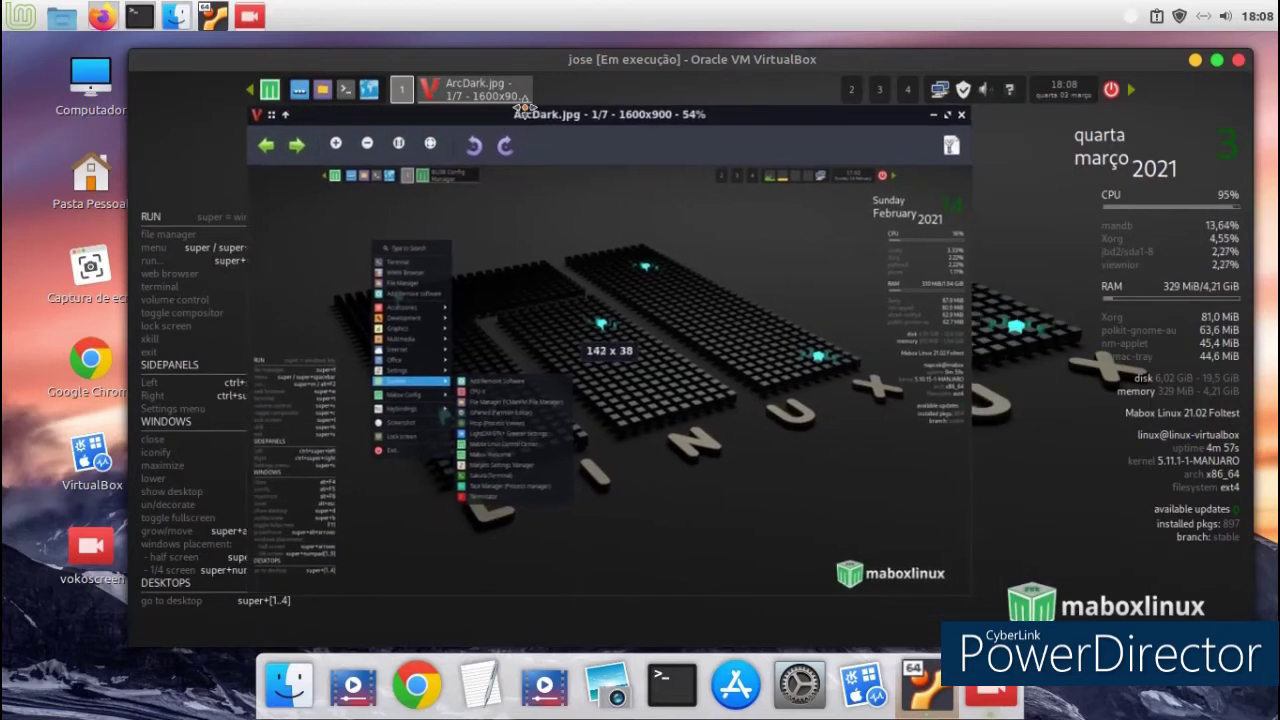
click(961, 114)
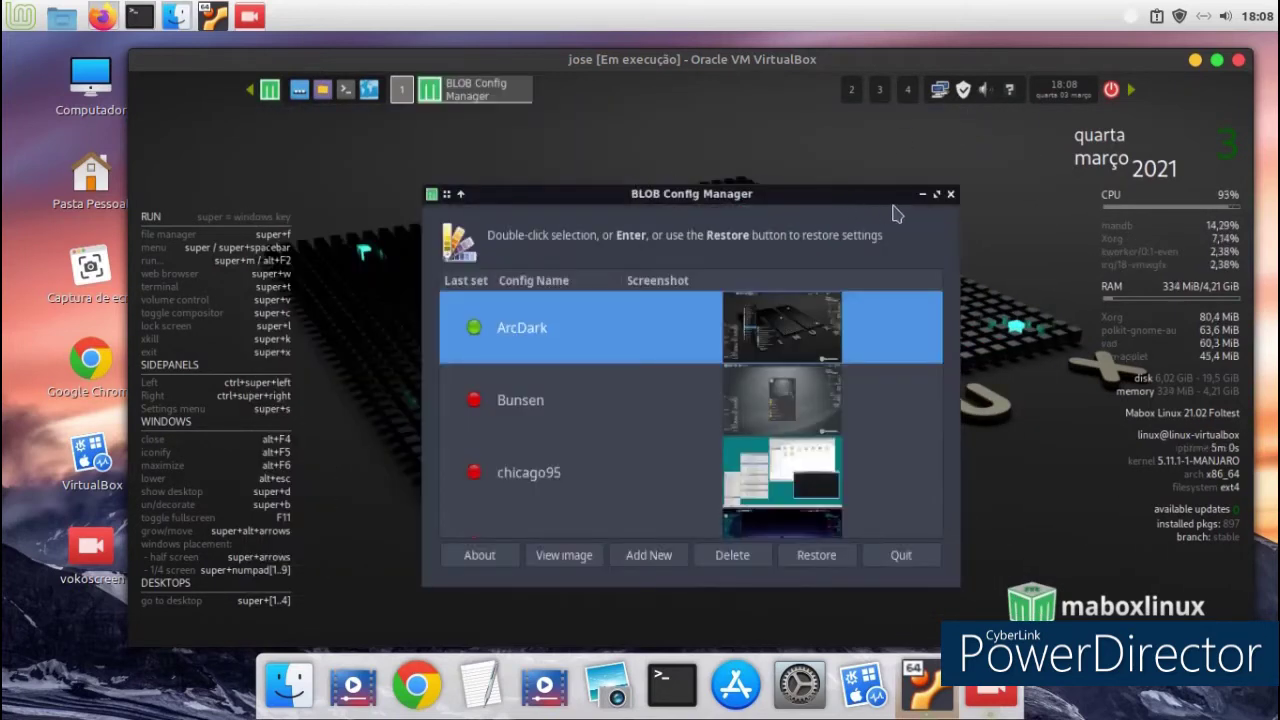
click(950, 194)
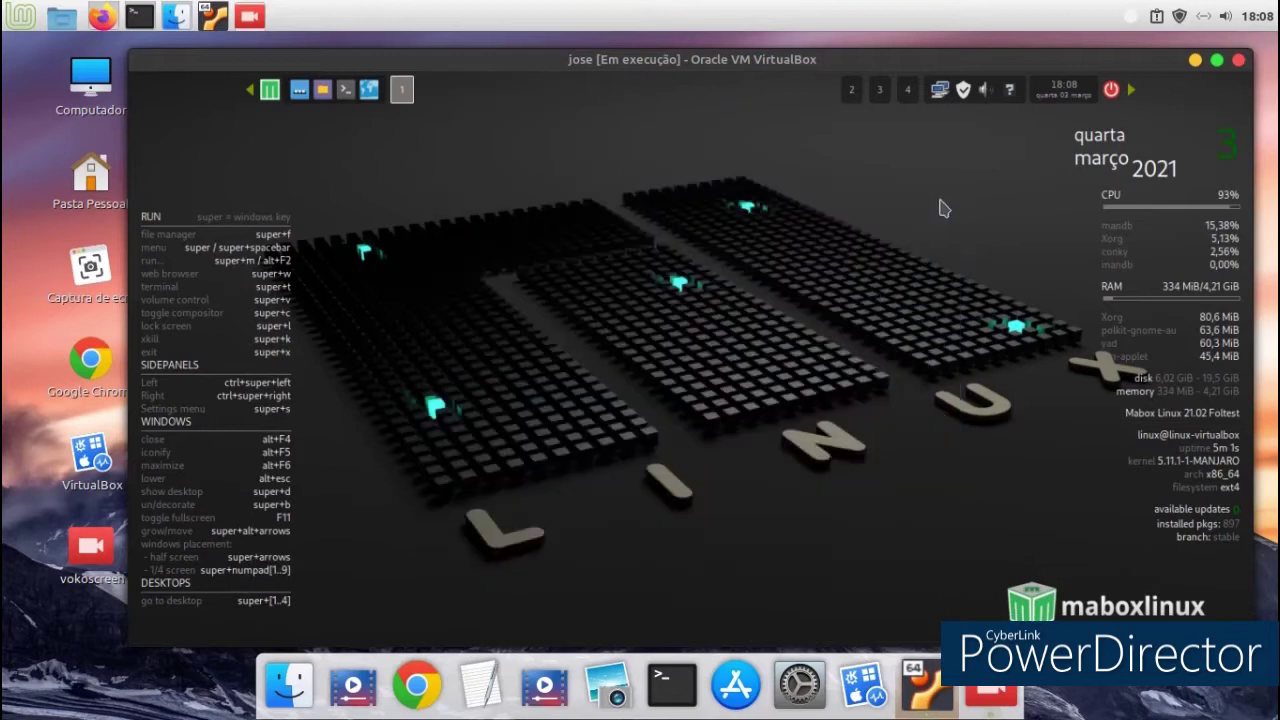
Open Adicionar/Remover Software from the Sistema applications and search the packages for "jogos"
click(269, 91)
mouse_move(353, 190)
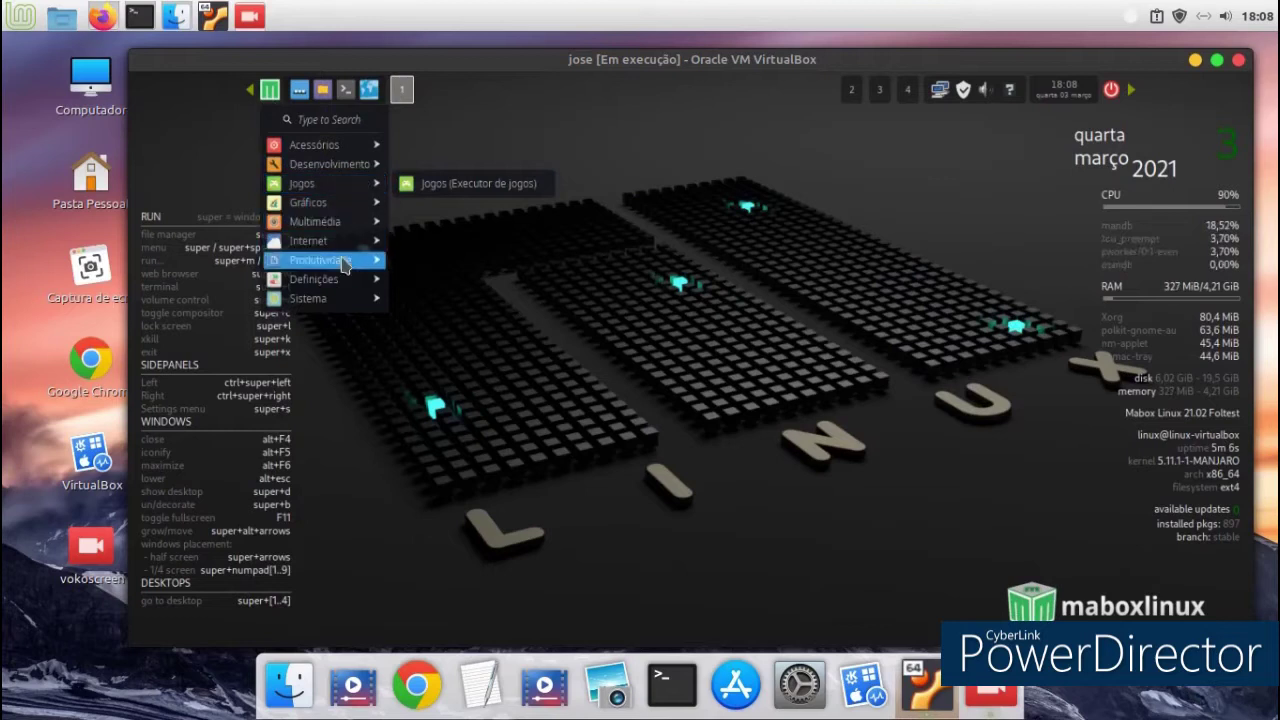
mouse_move(342, 305)
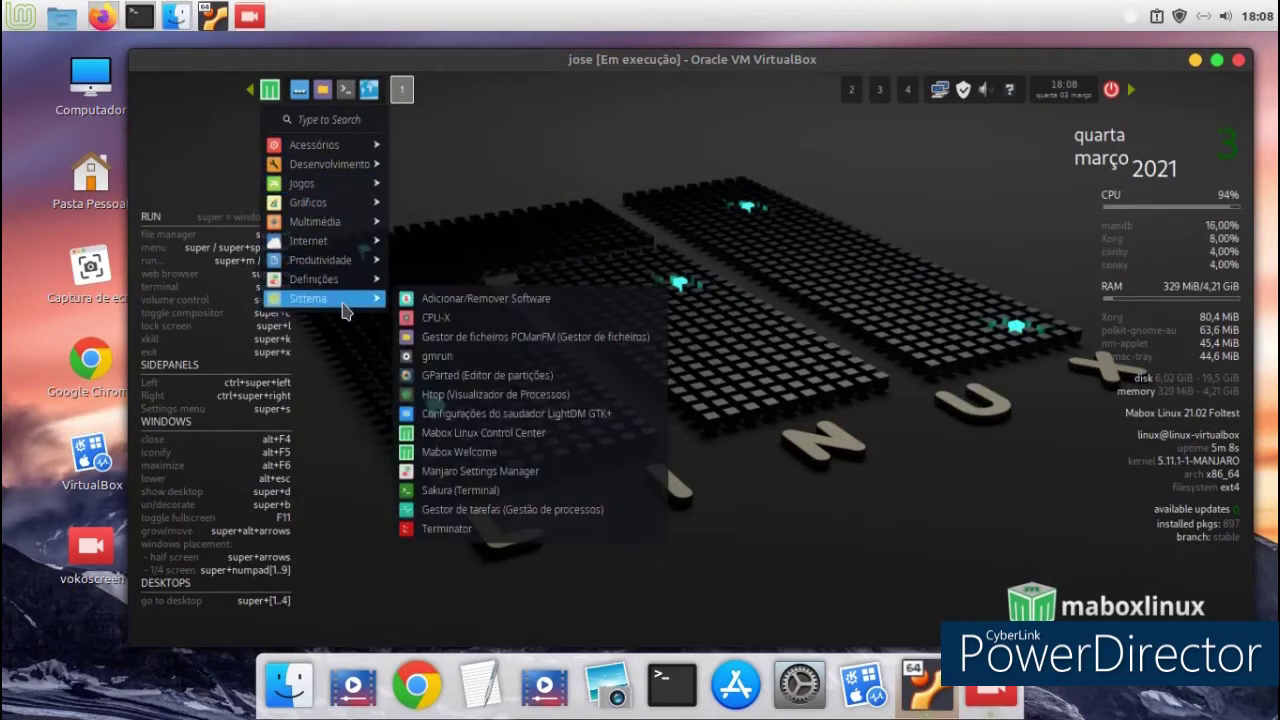
click(449, 306)
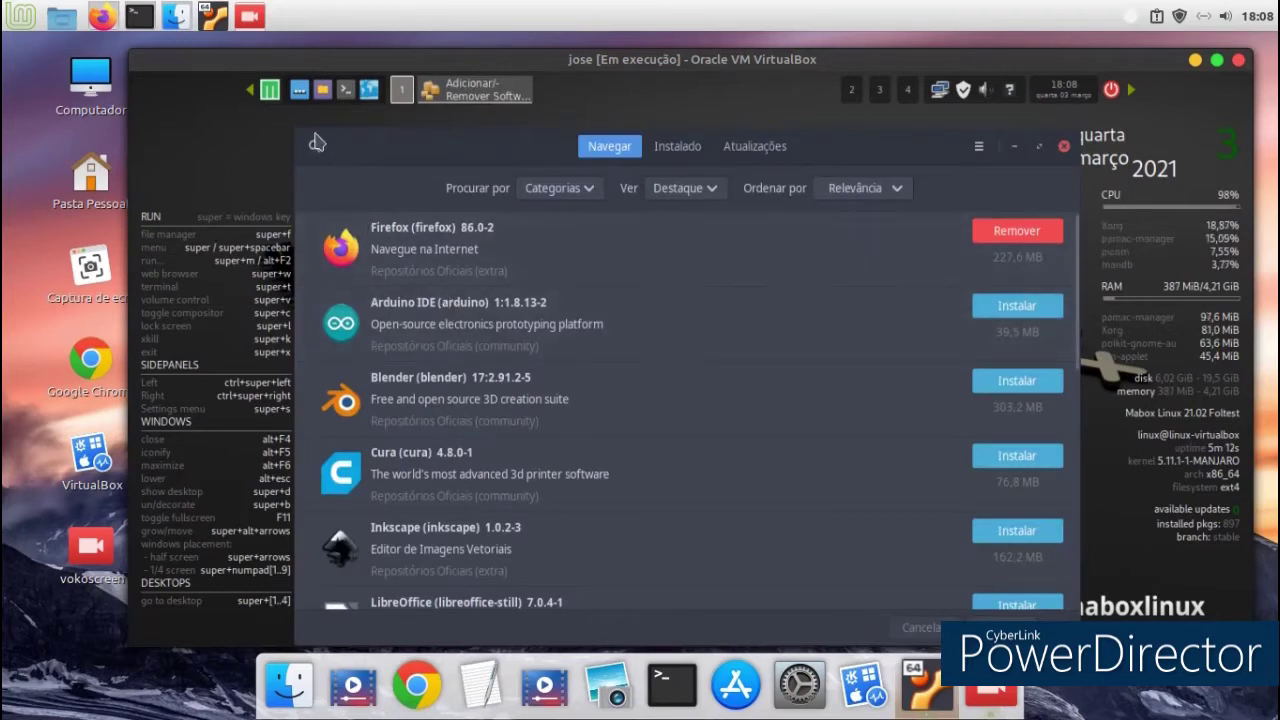
click(321, 149)
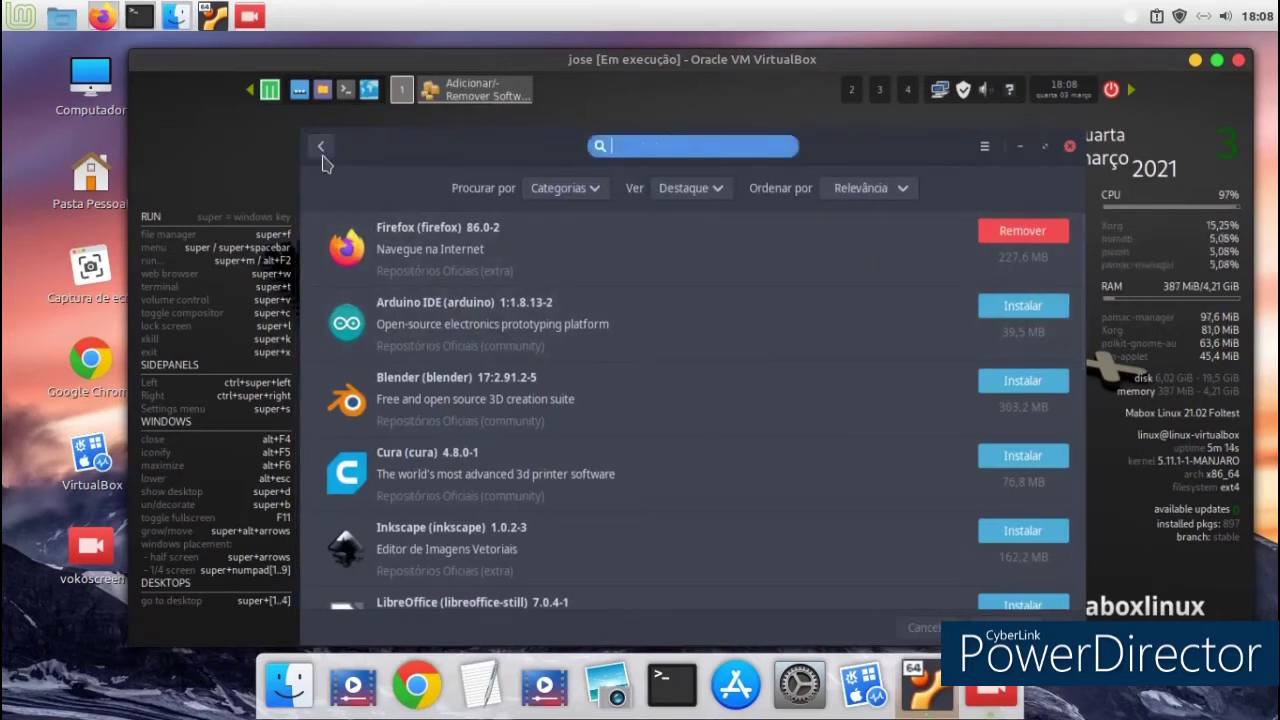
text(jo)
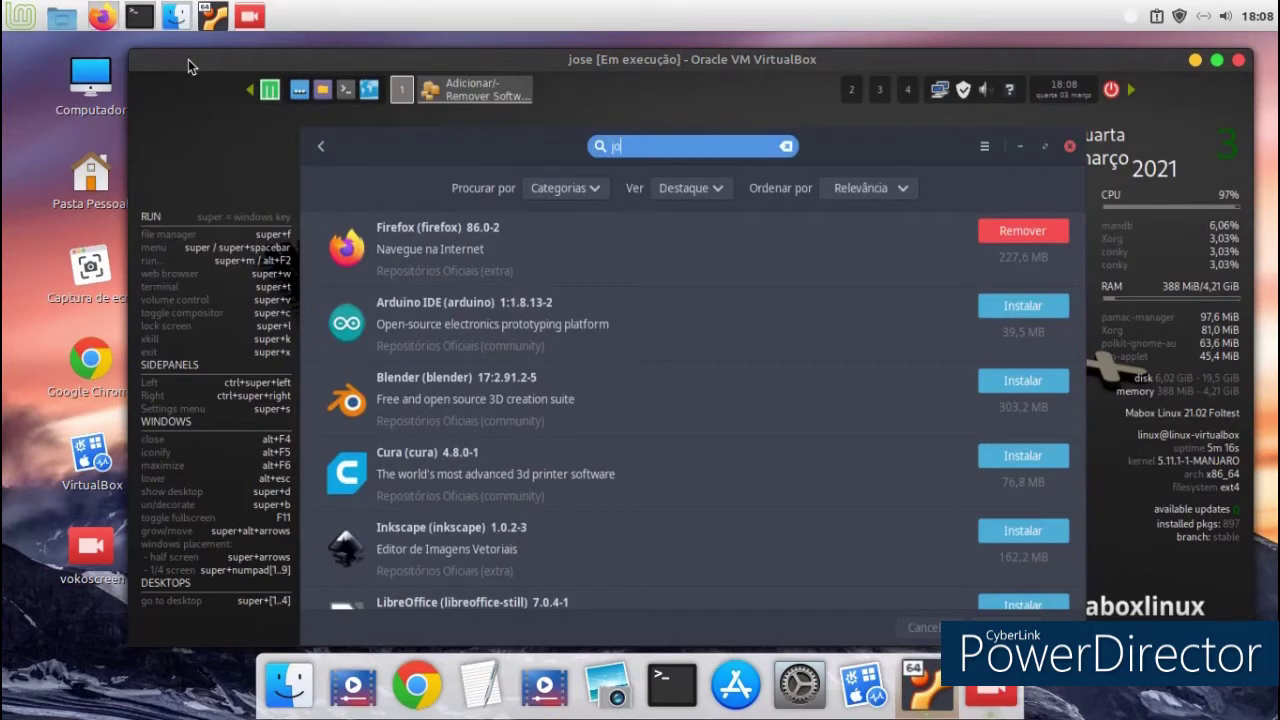
text(god)
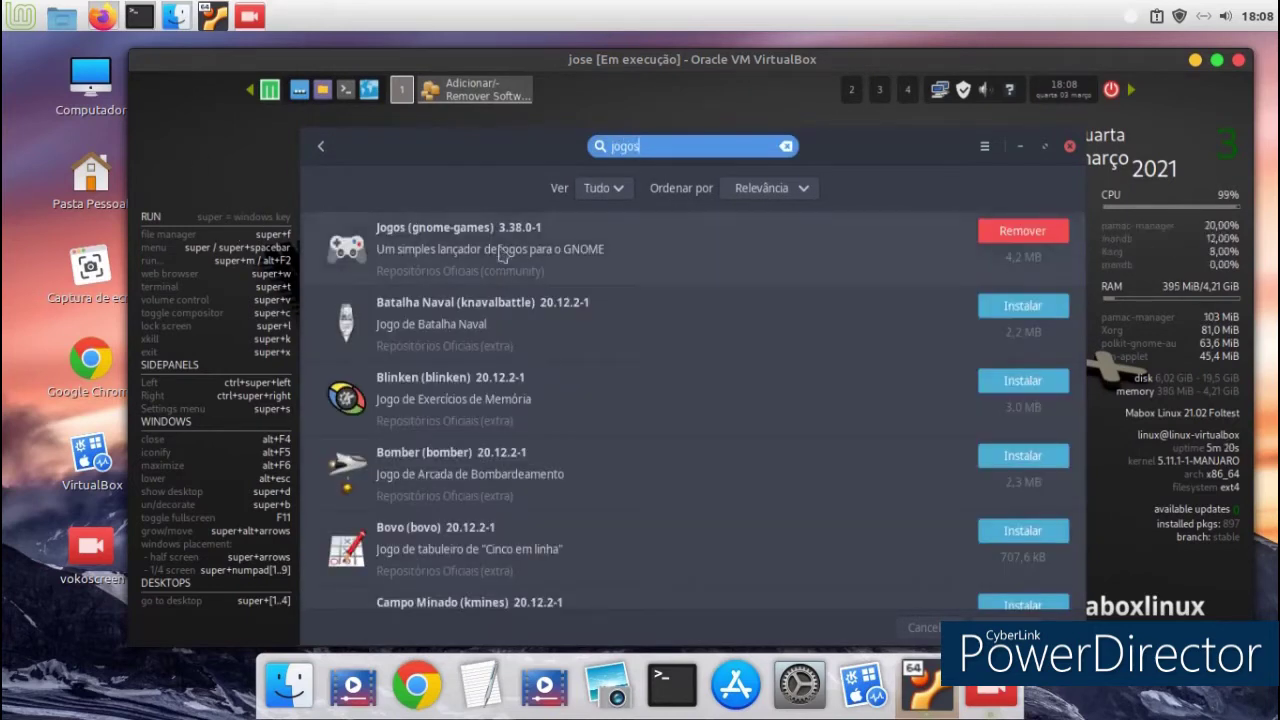
Mark the game Duelo Espacial (kspaceduel) for installation and apply the pending operation
scroll(643, 420, down, 1)
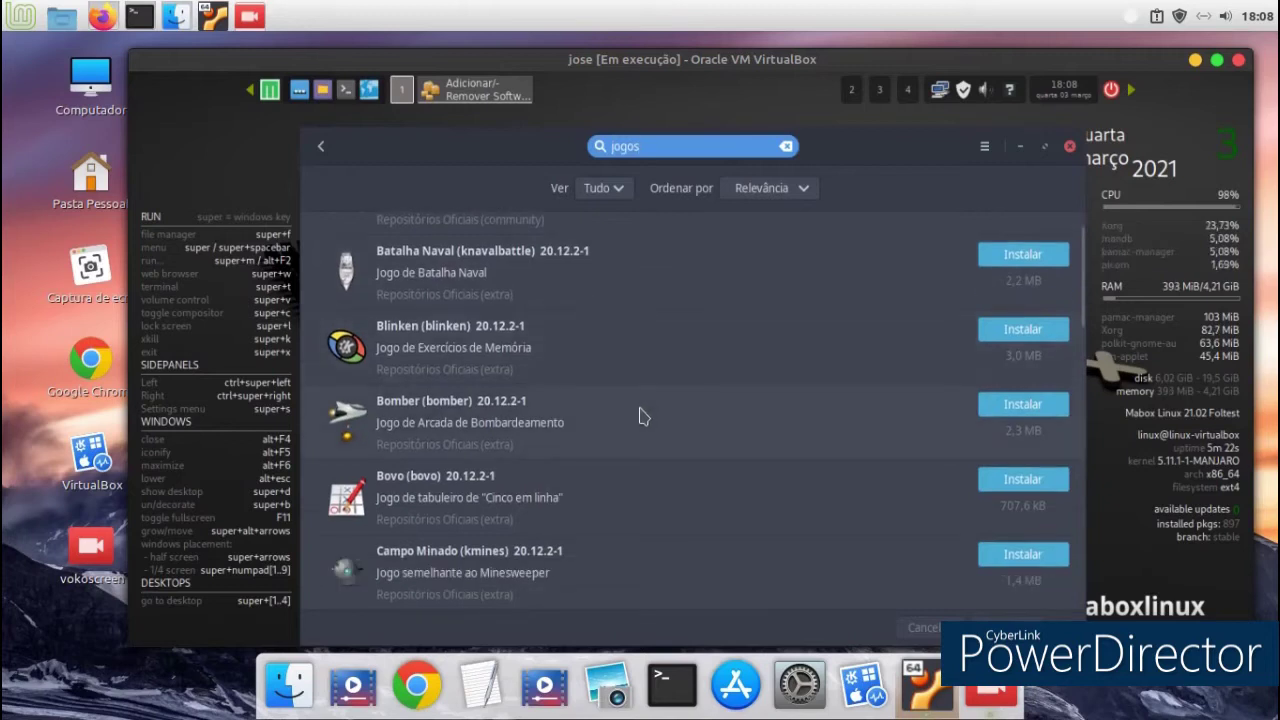
scroll(643, 417, down, 5)
scroll(636, 412, down, 3)
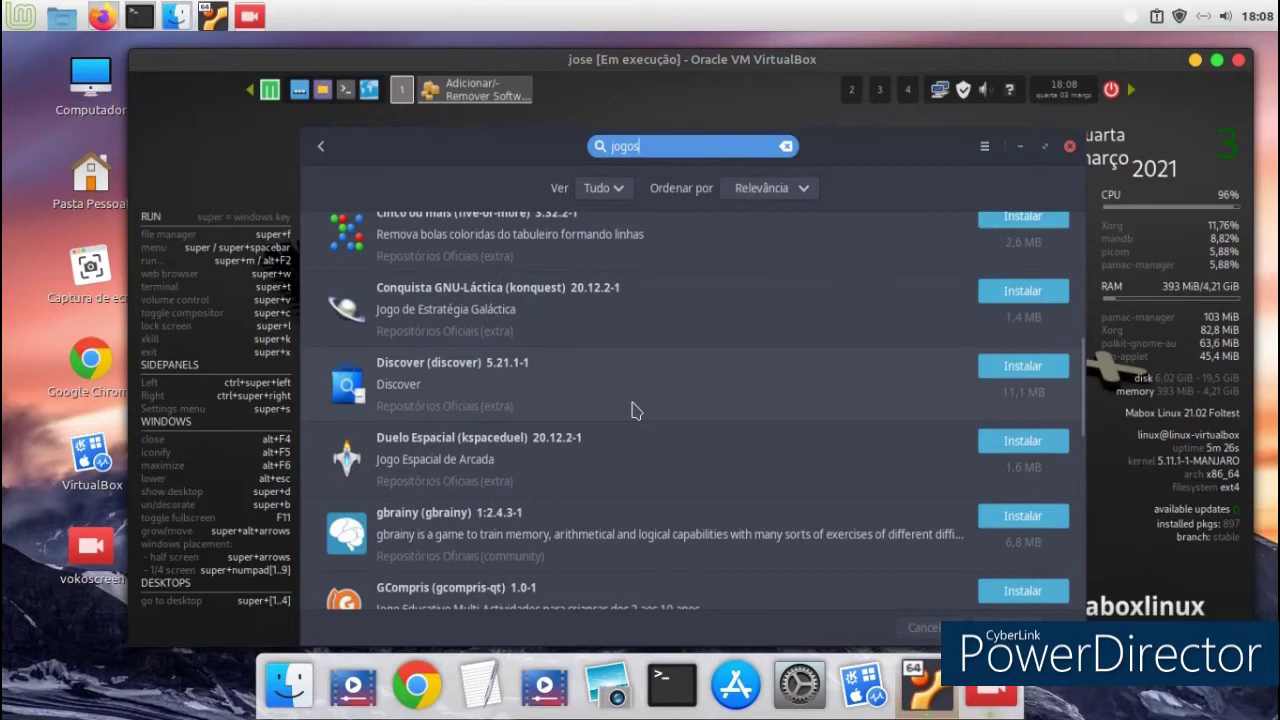
scroll(632, 410, down, 1)
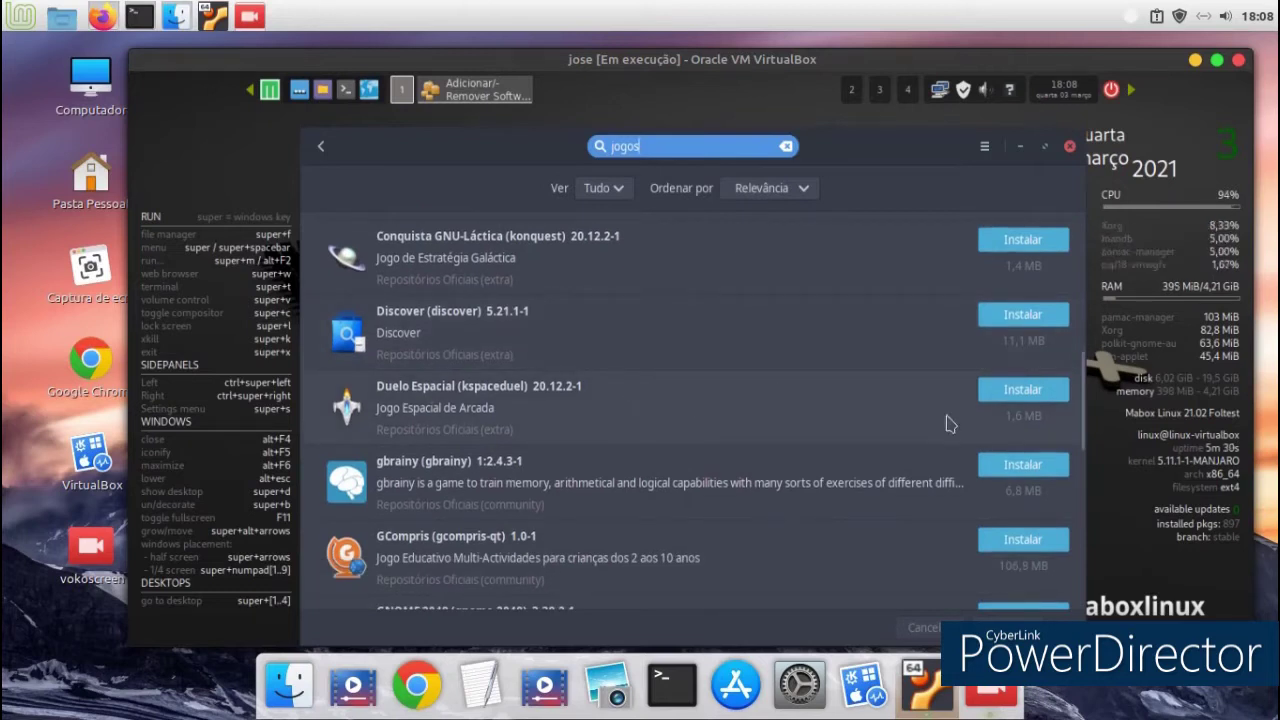
click(1006, 397)
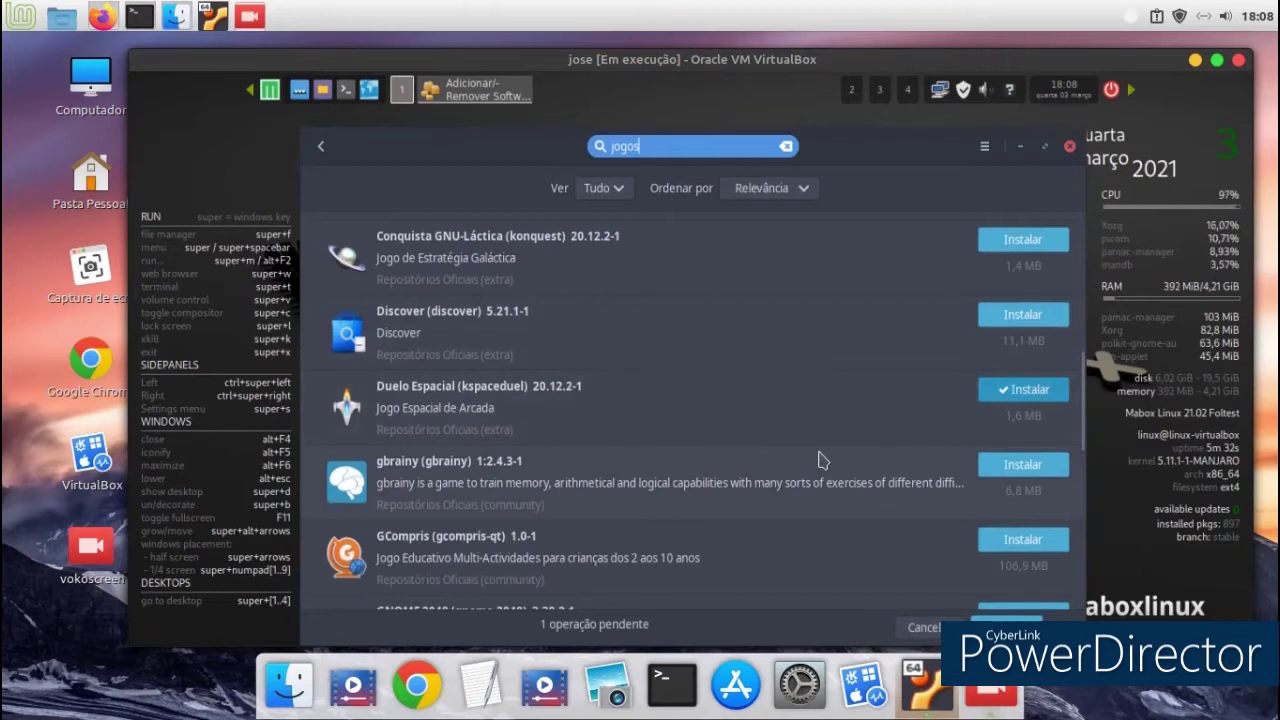
click(1005, 627)
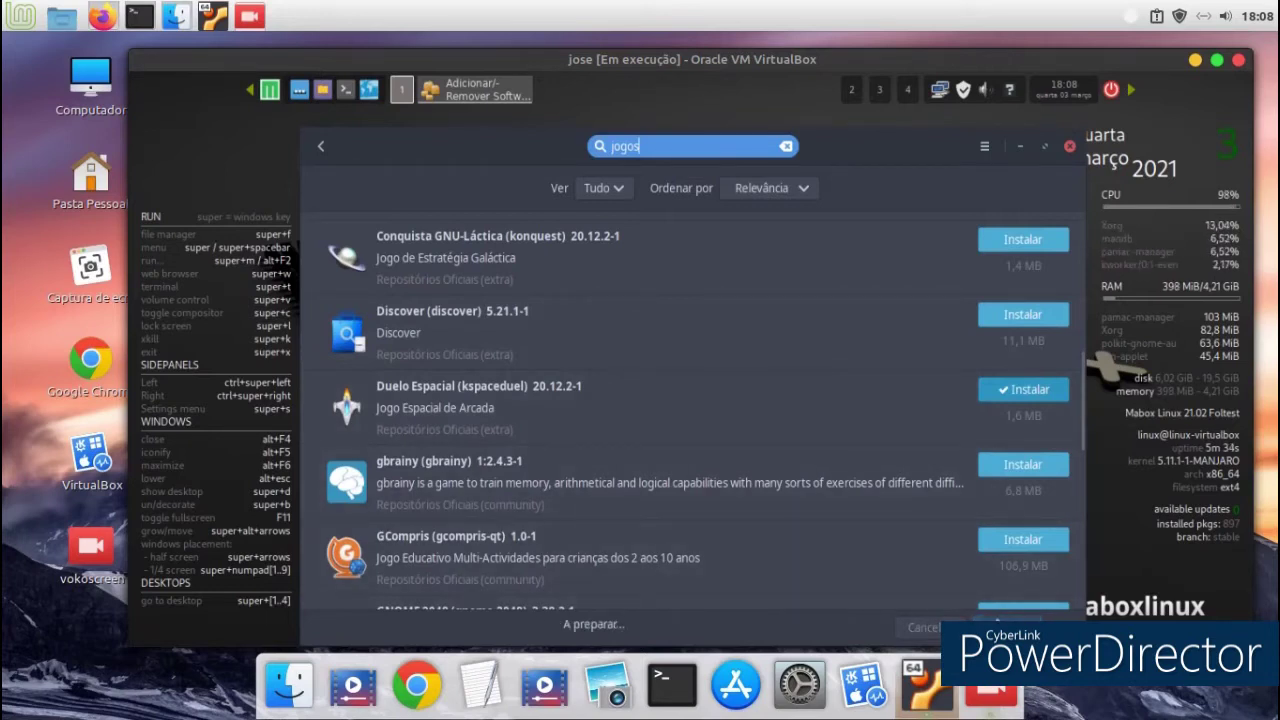
Authenticate with the account password, apply the Duelo Espacial installation transaction, and dismiss the restart notice
text(•••)
key(Return)
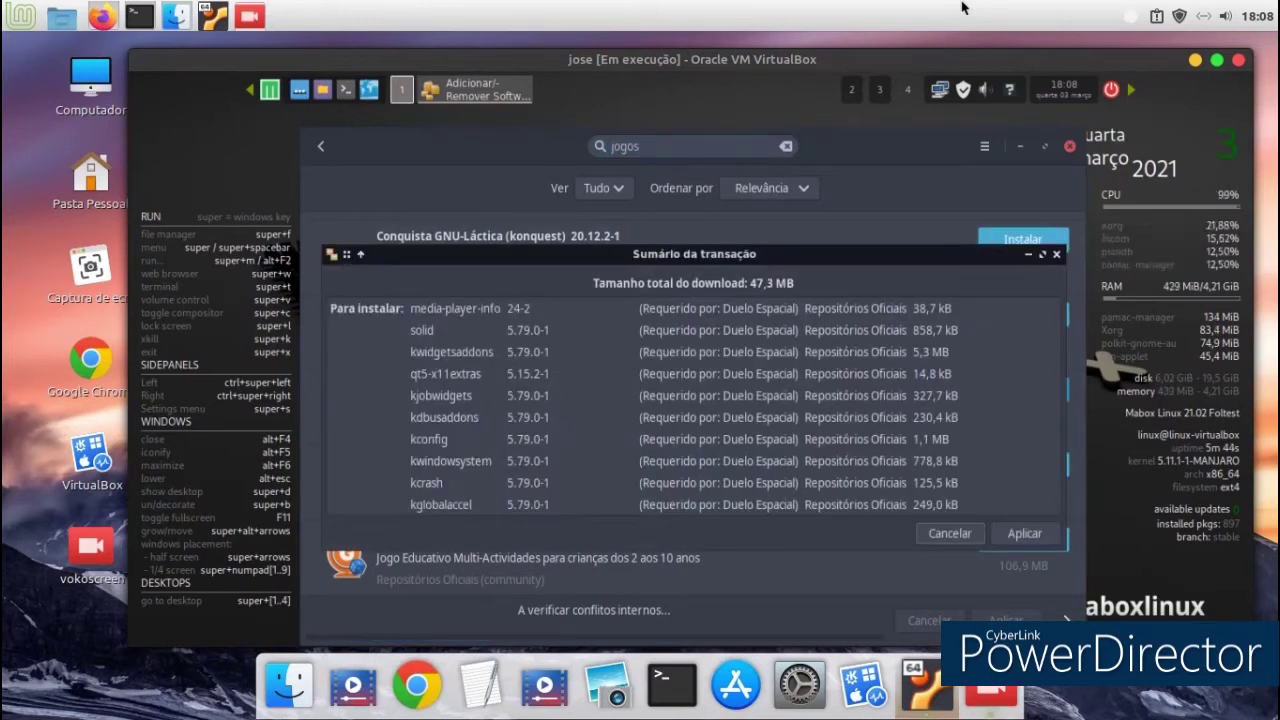
click(1022, 536)
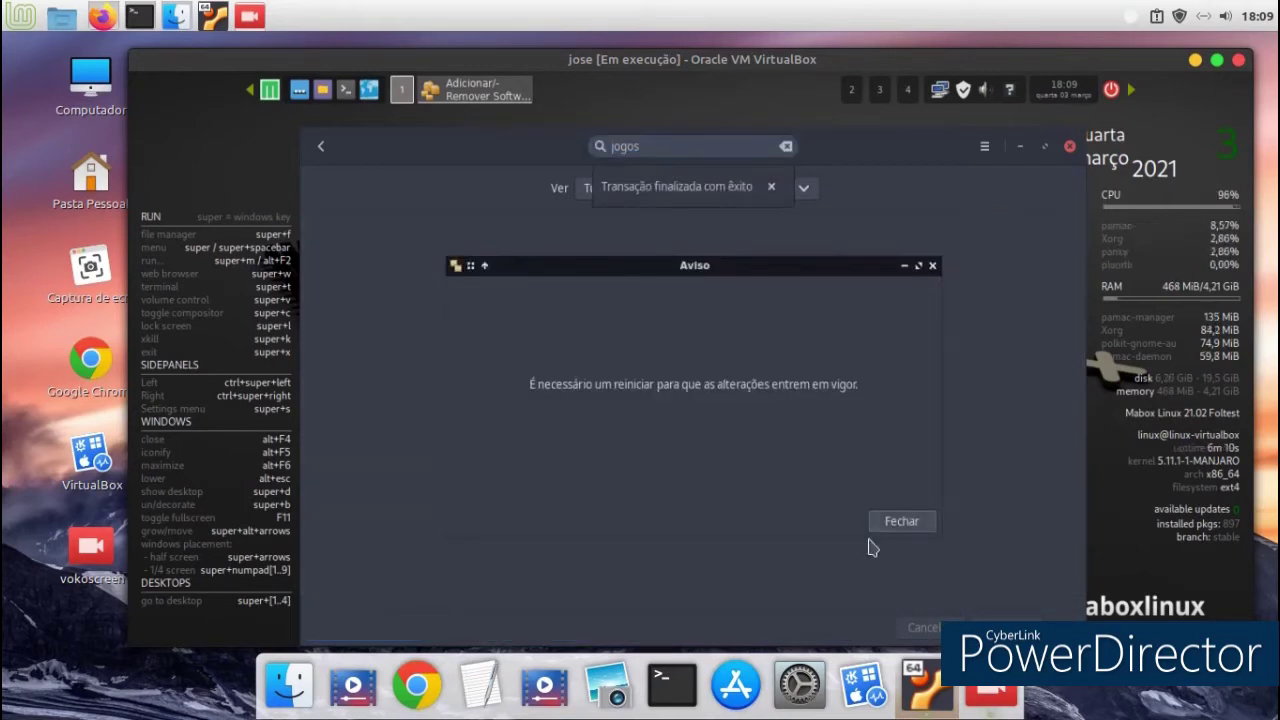
click(882, 528)
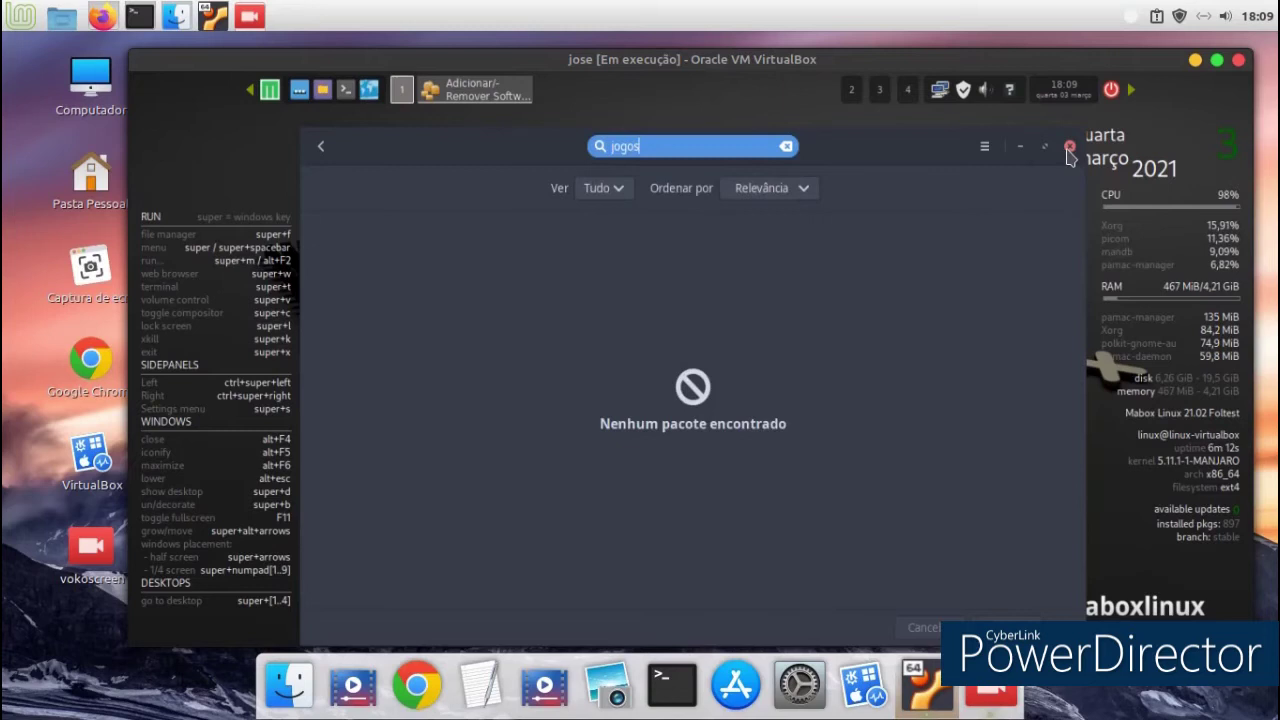
Close the package manager, and launch KSpaceDuel from the Jogos applications to view the game window before closing it
click(1069, 147)
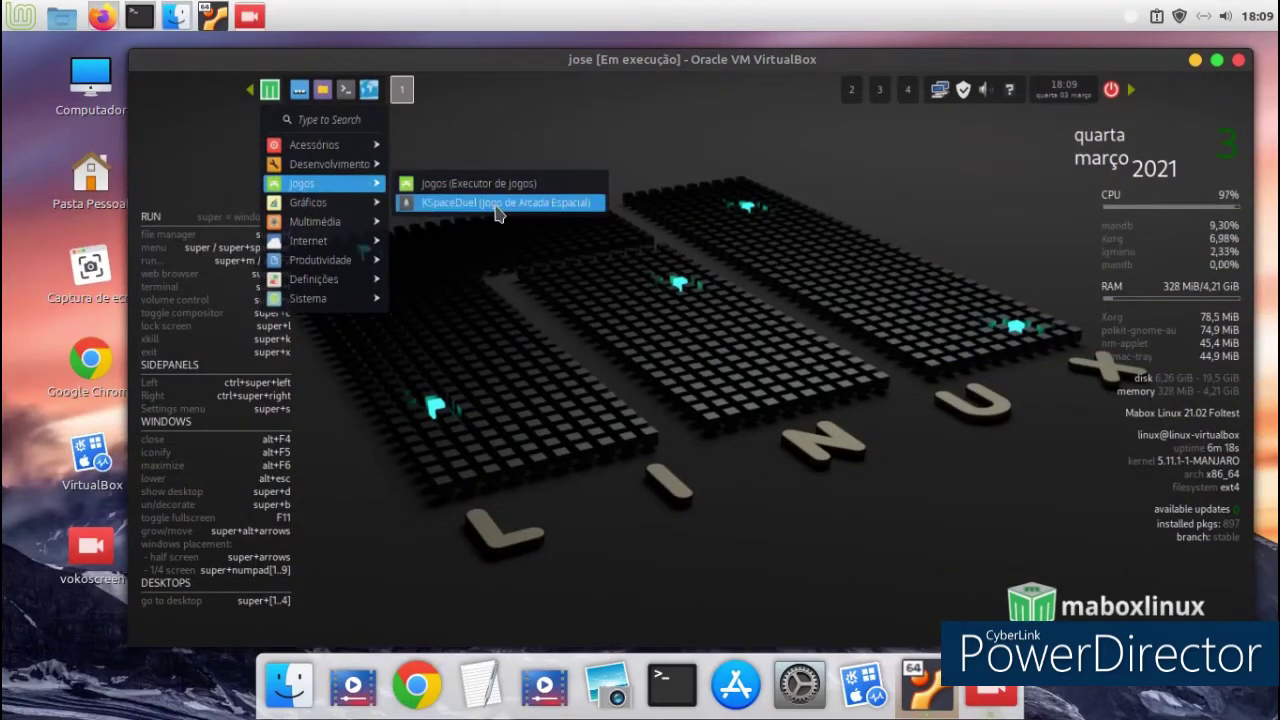
click(497, 213)
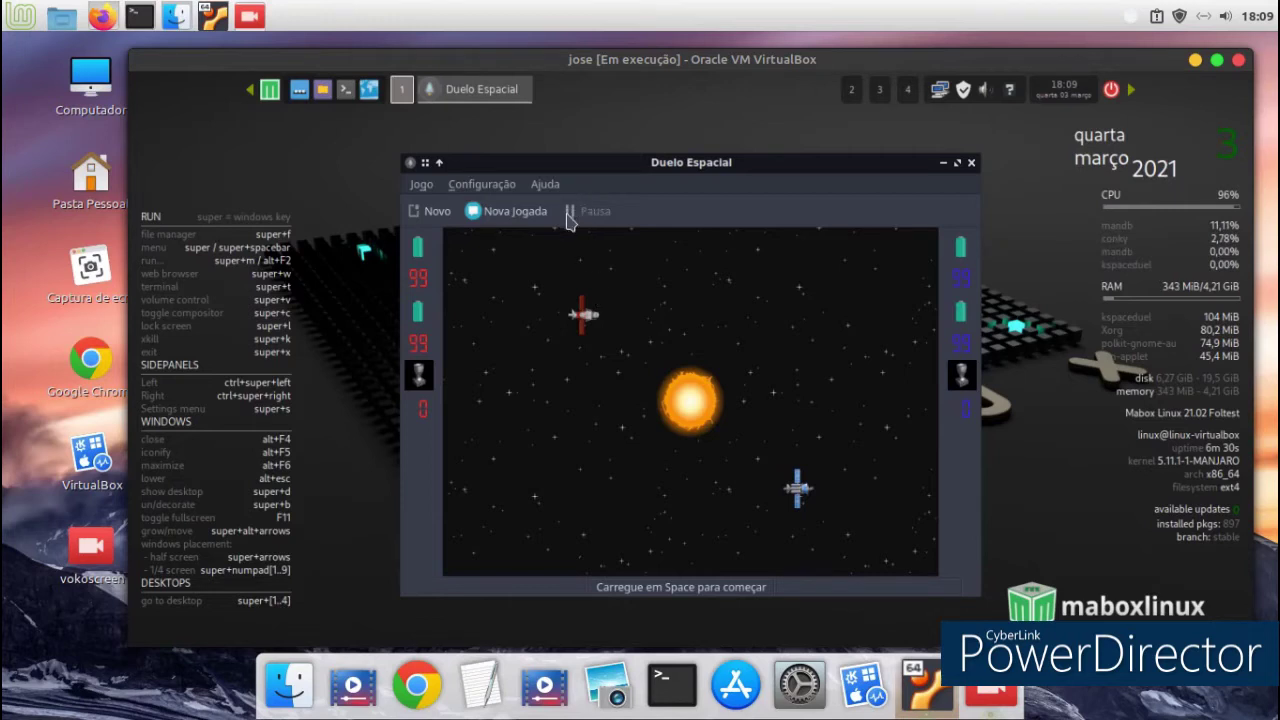
click(421, 186)
click(435, 206)
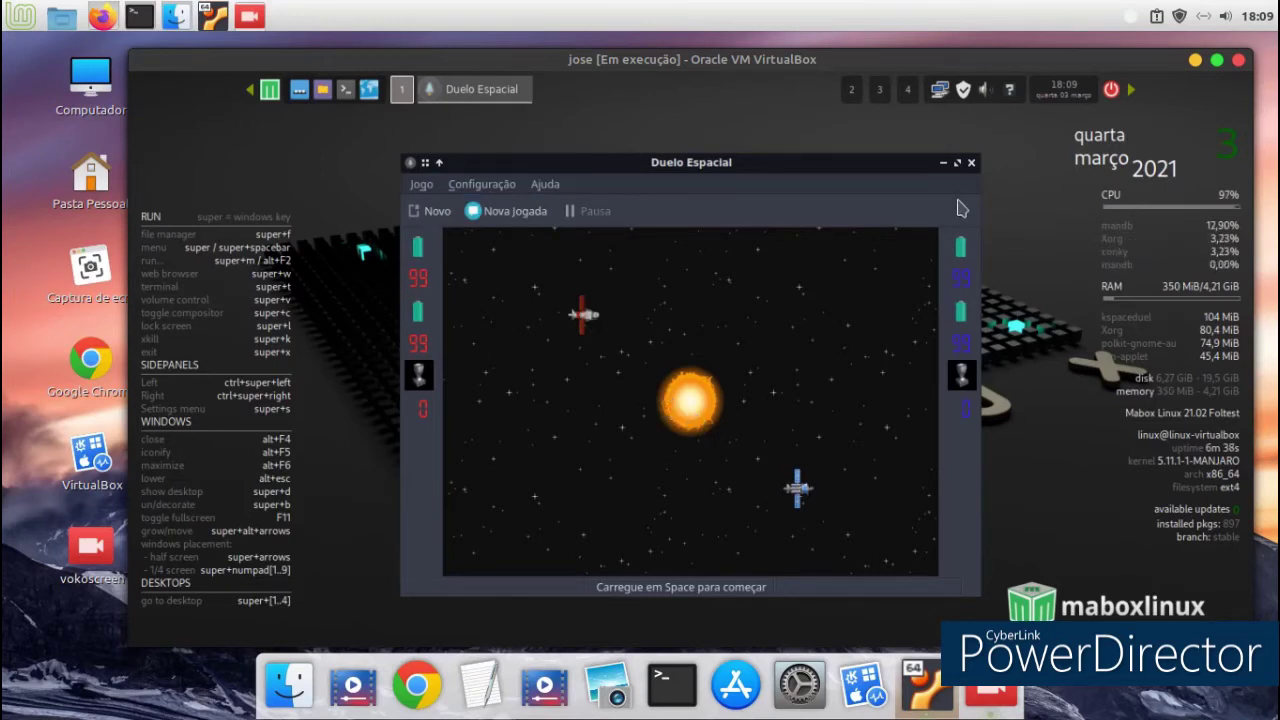
click(970, 163)
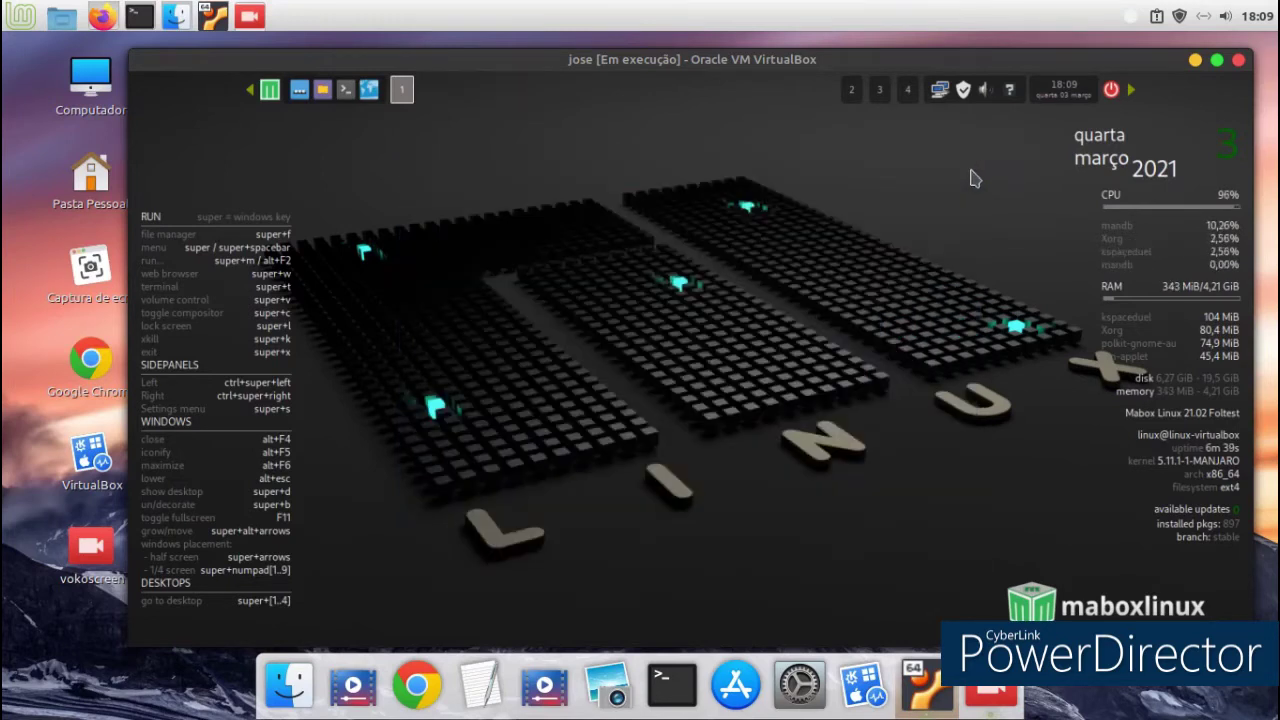
Open Aplicações preferidas from the Definições applications, view its Internet and Utilitários defaults, and close it
right_click(575, 233)
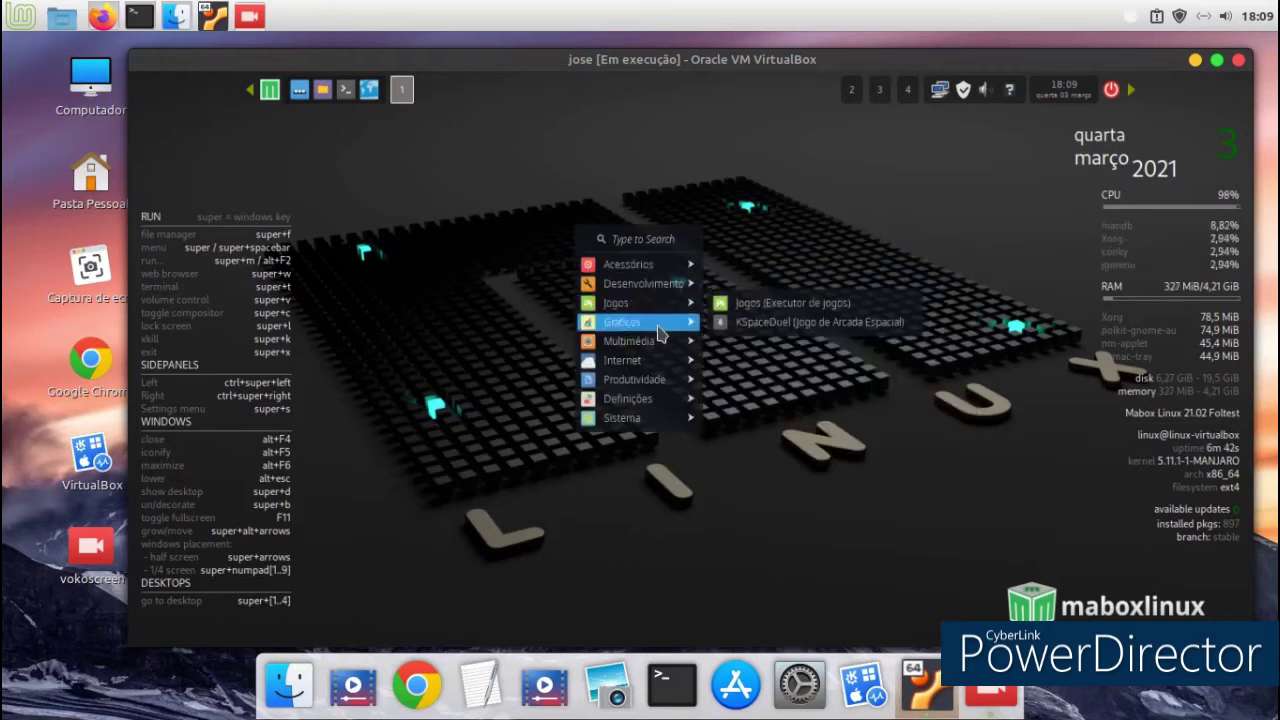
mouse_move(680, 402)
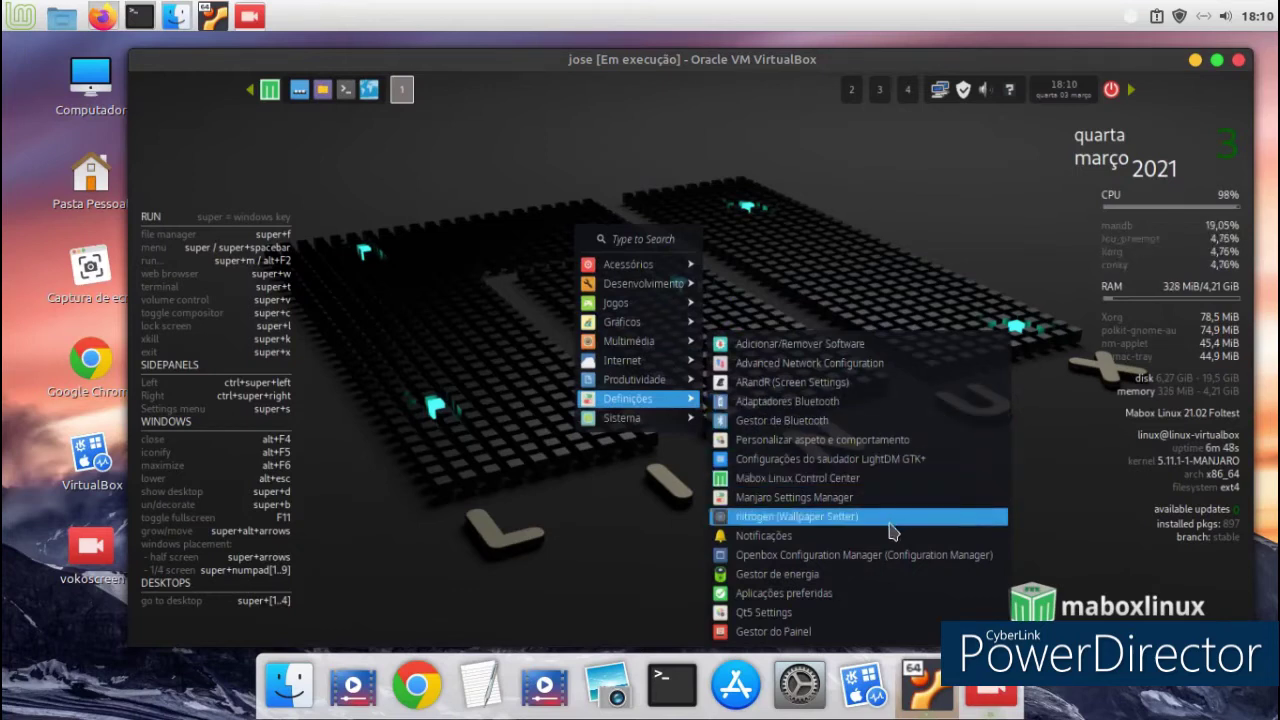
click(865, 599)
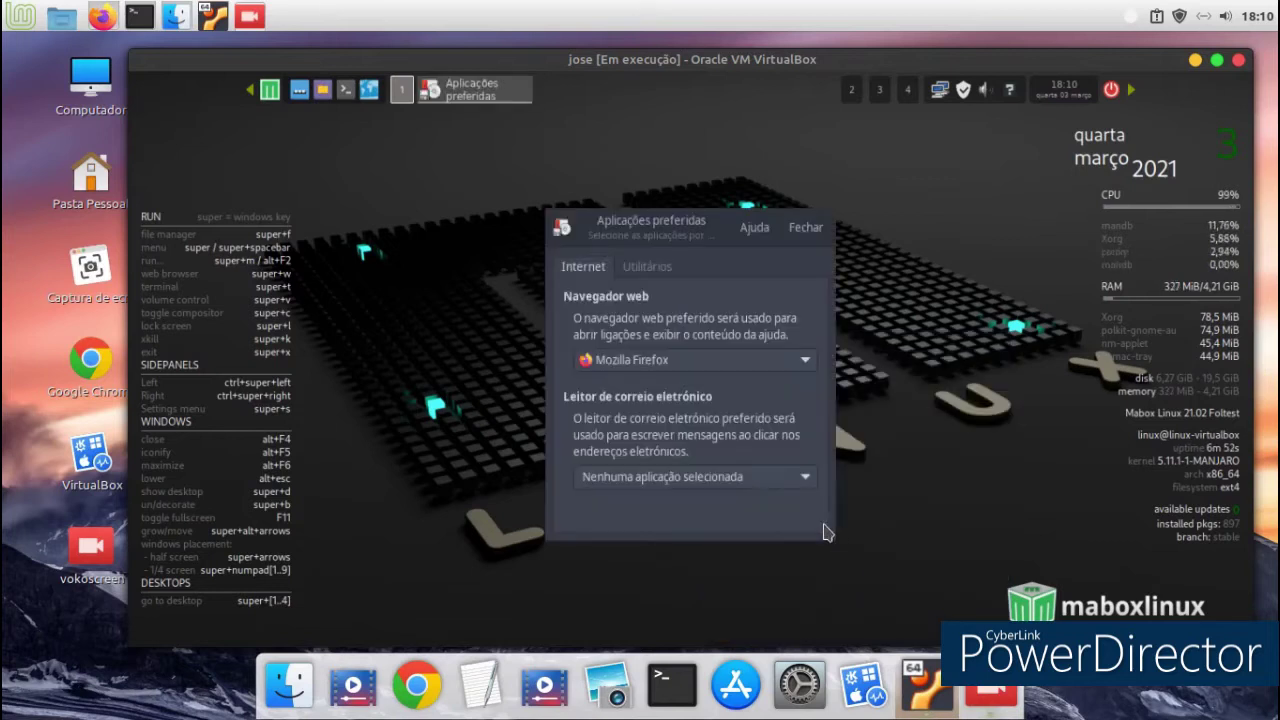
click(647, 268)
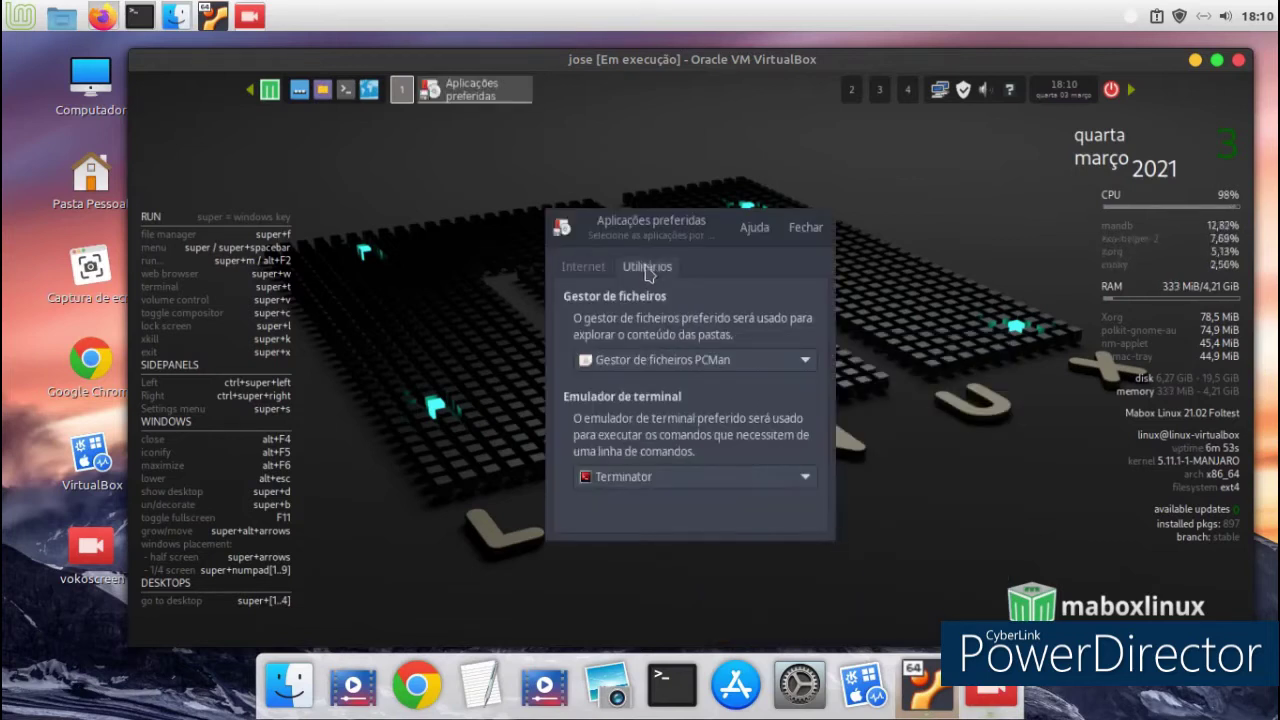
click(804, 228)
Open nitrogen (Wallpaper Setter) from the Definições applications and apply the orange desert dunes image as the wallpaper
right_click(576, 212)
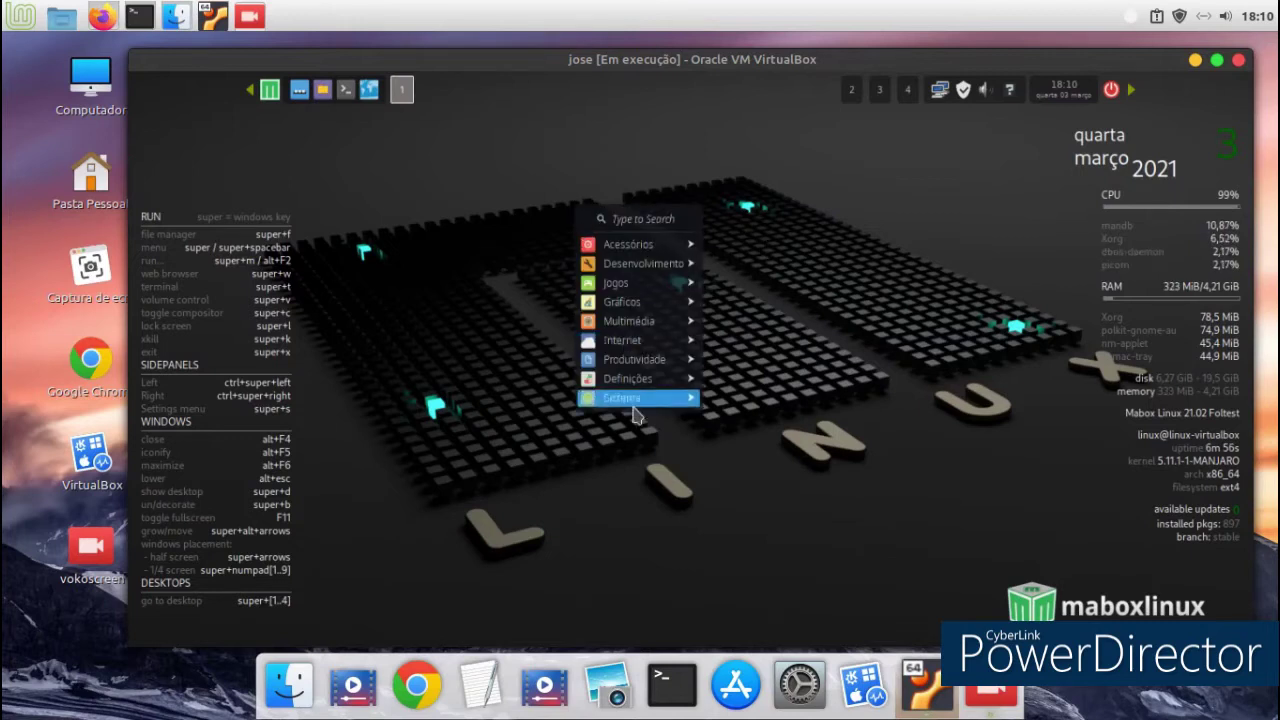
mouse_move(632, 405)
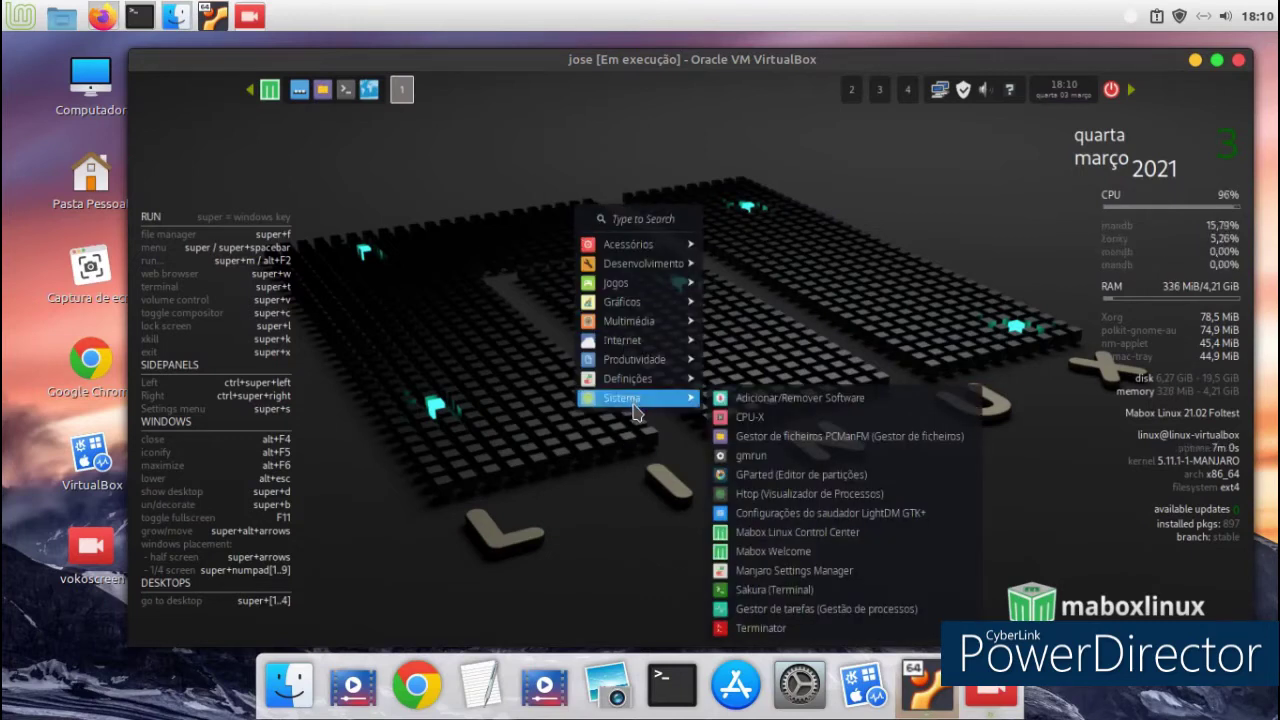
mouse_move(601, 384)
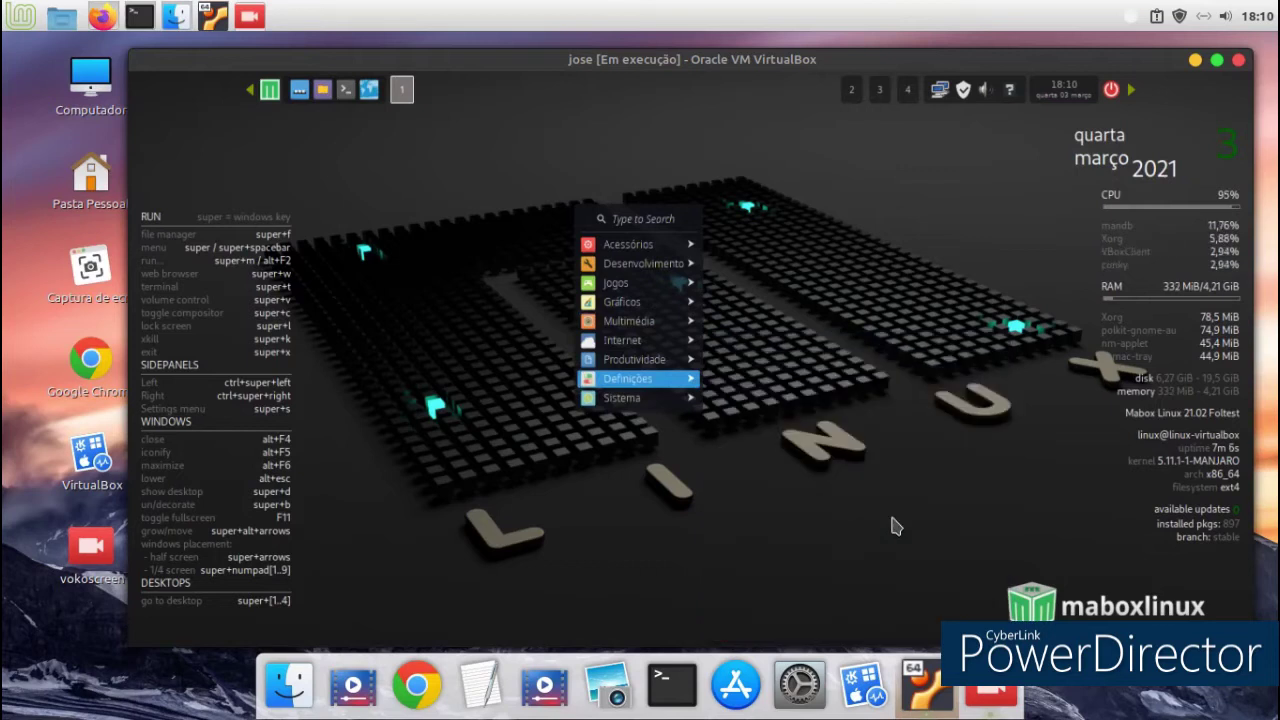
click(894, 517)
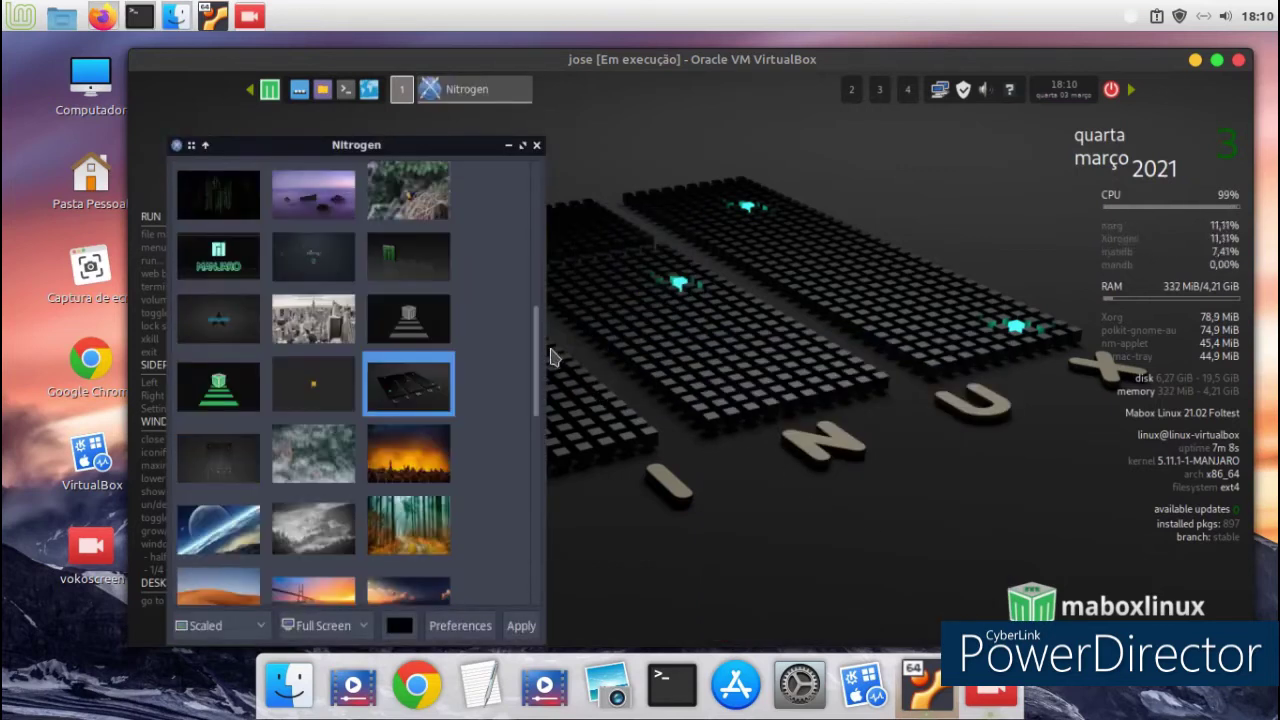
drag(540, 343, 539, 384)
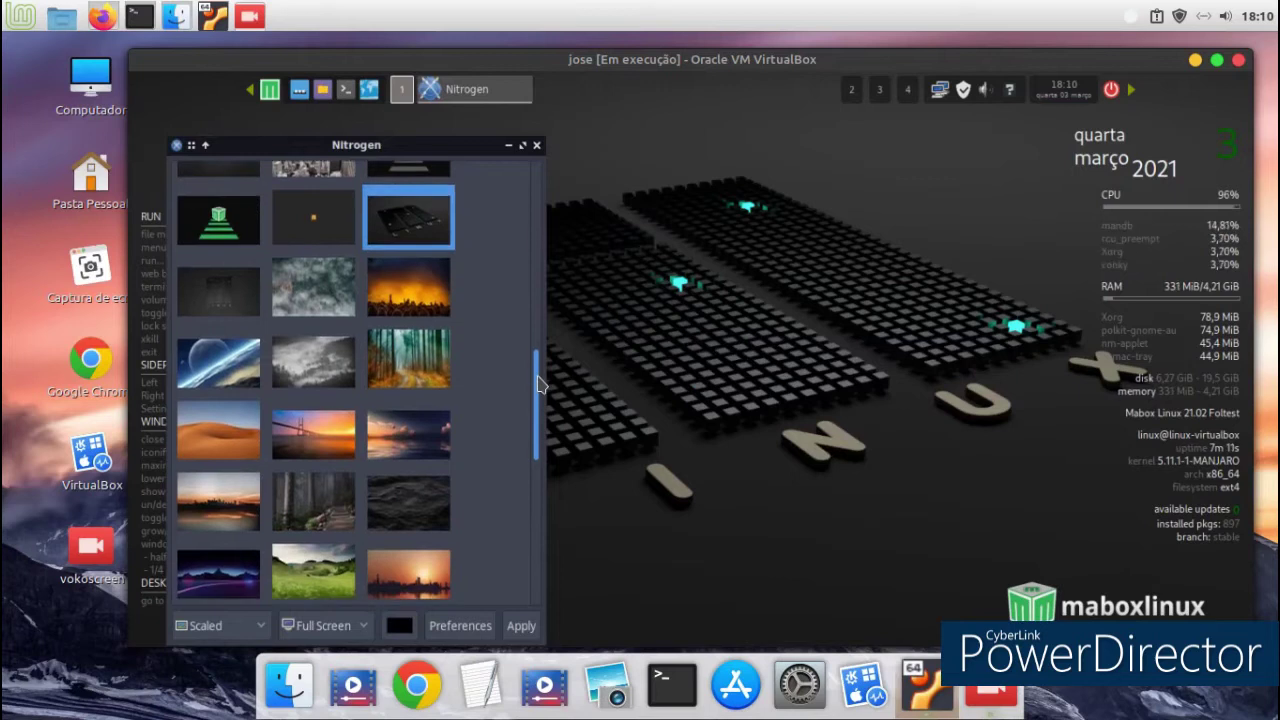
click(223, 438)
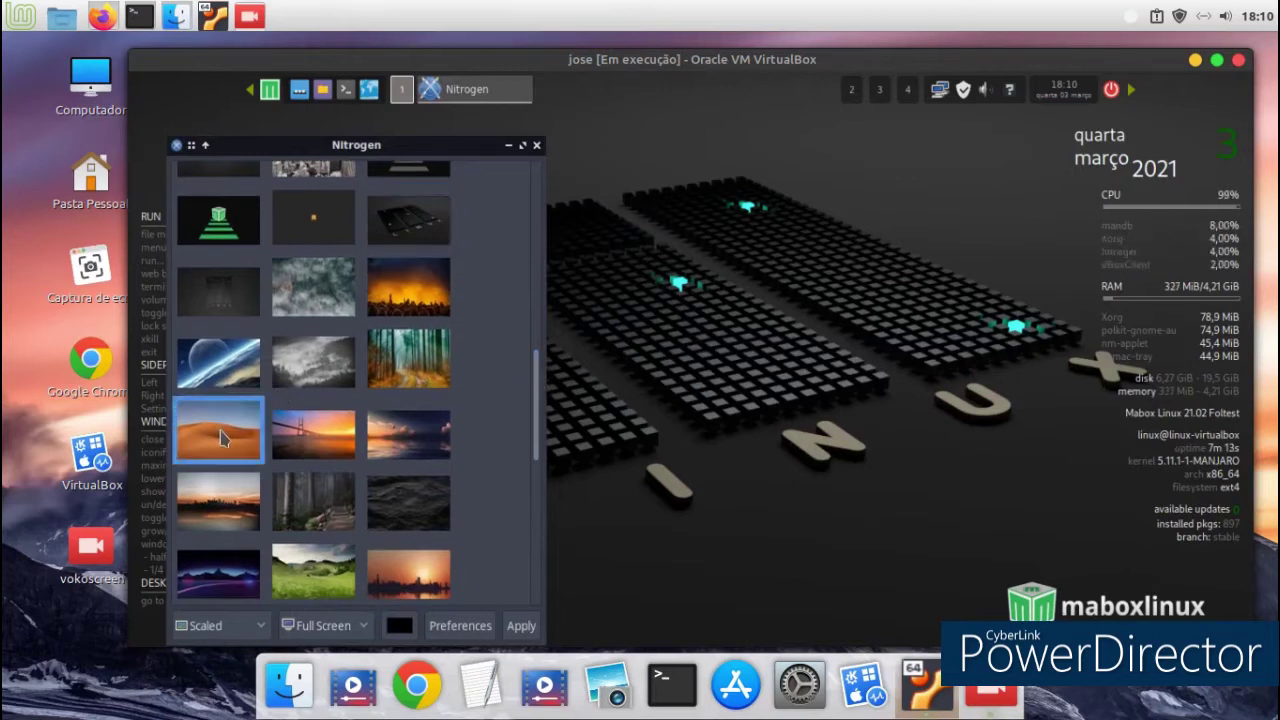
click(521, 626)
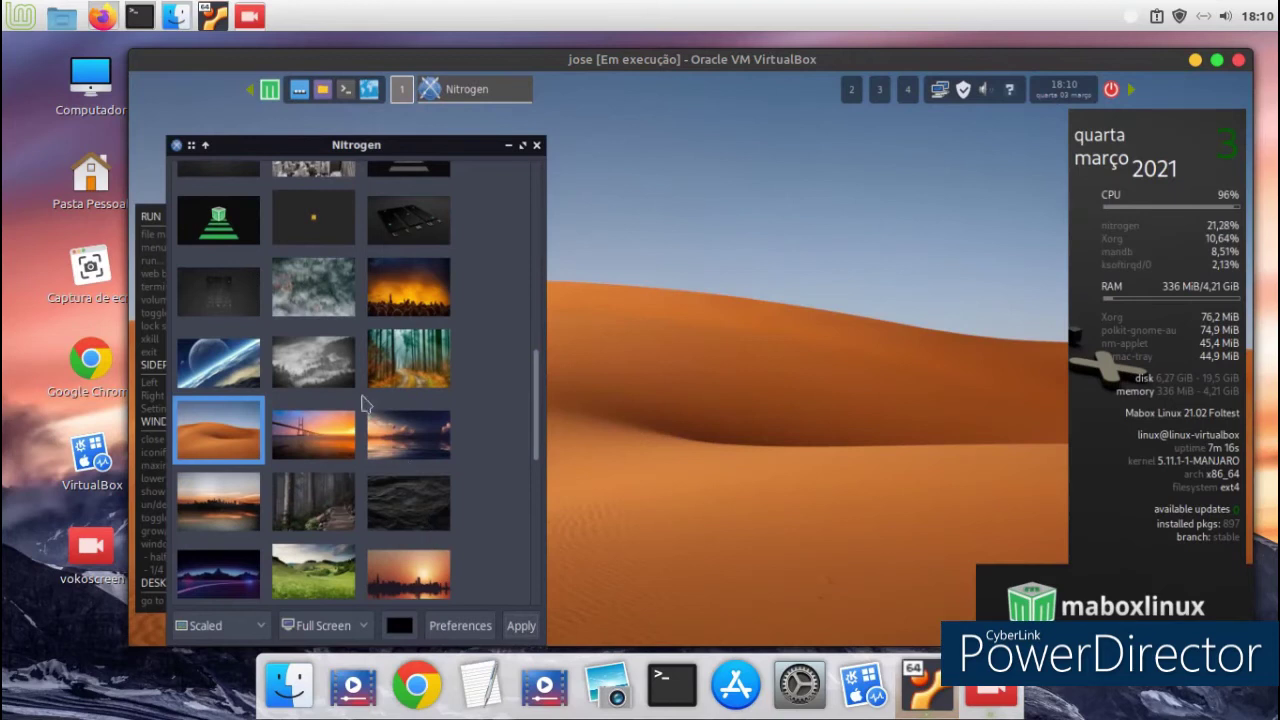
Browse the wallpaper collection, apply the green neon MANJARO image, and view the desktop with Nitrogen minimized before restoring it
scroll(340, 356, down, 10)
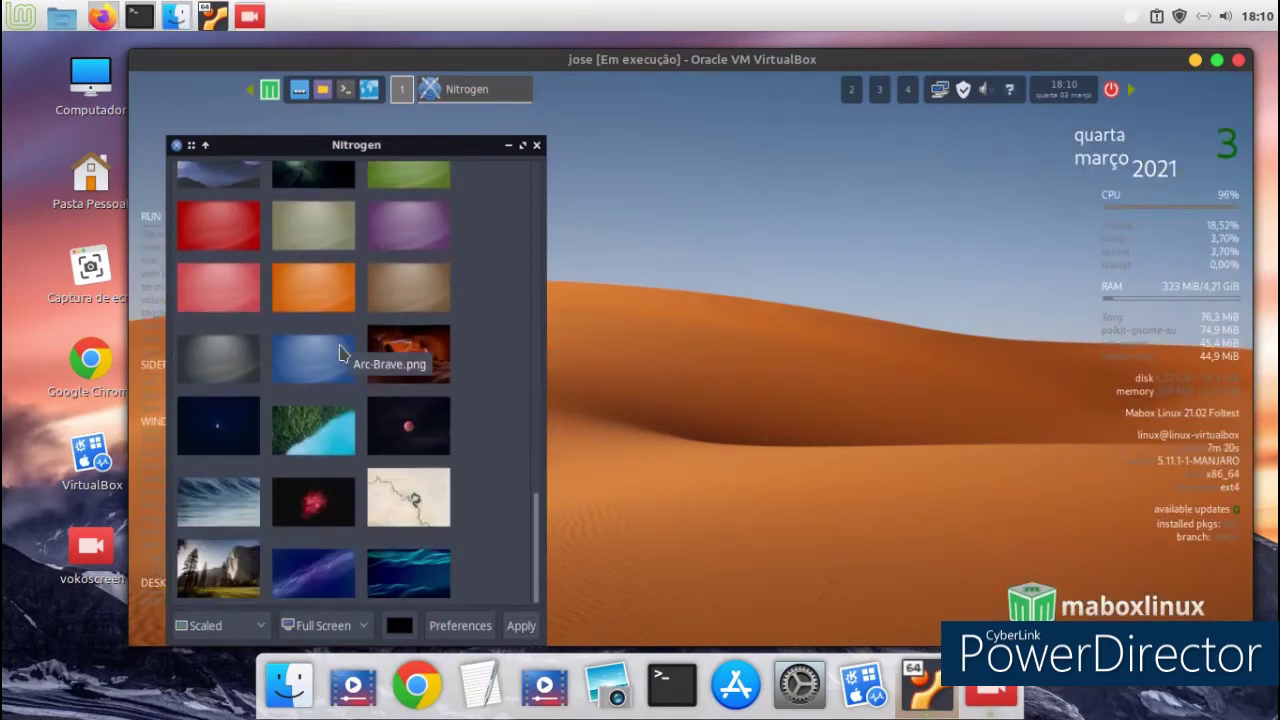
scroll(338, 354, up, 8)
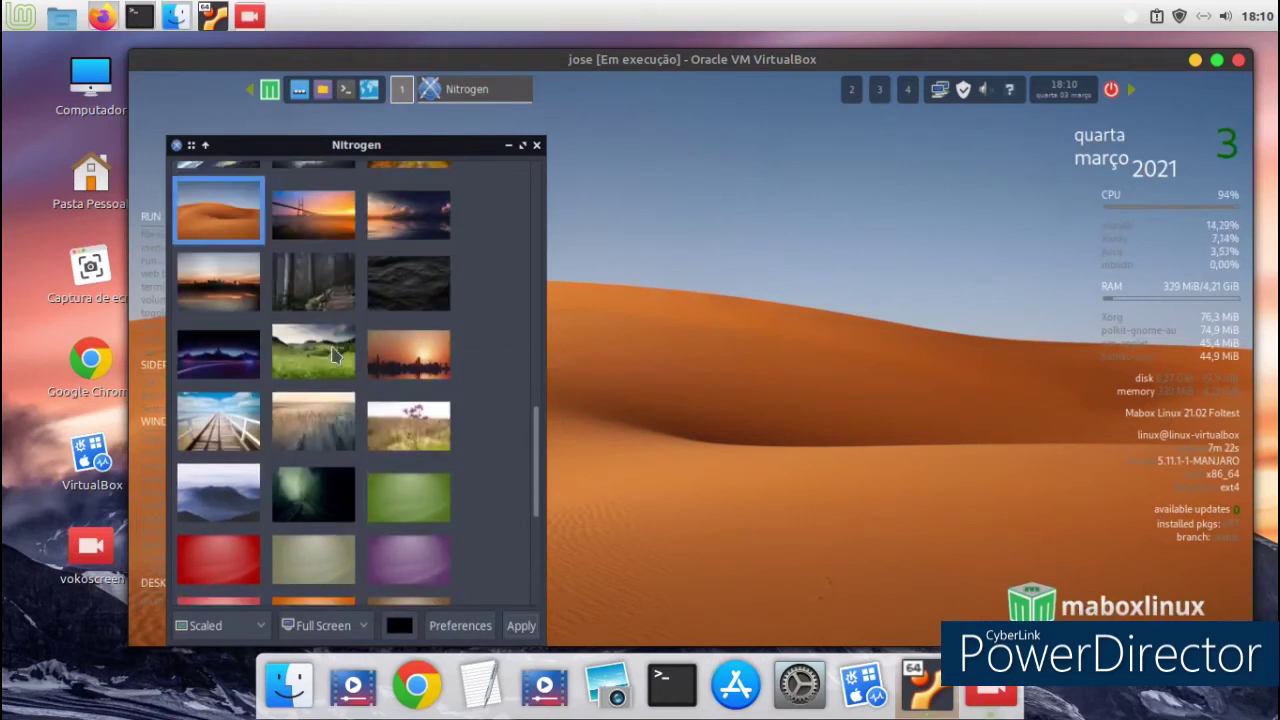
scroll(324, 366, up, 2)
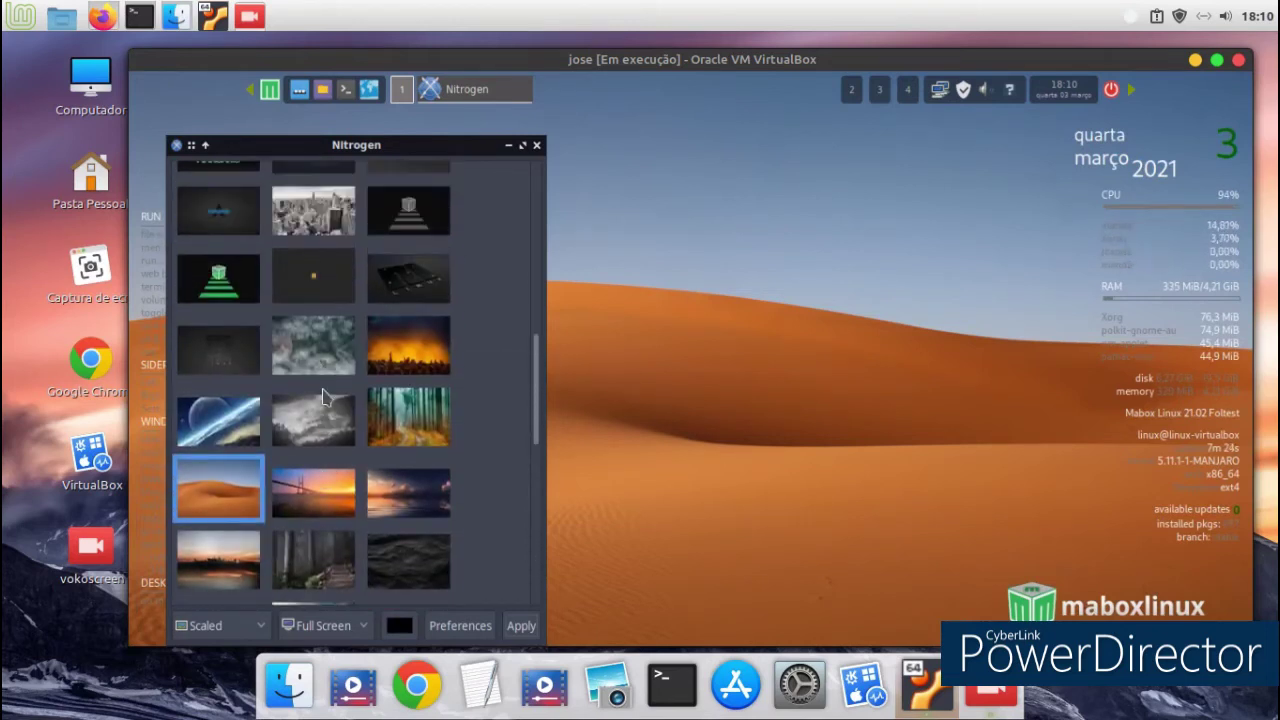
scroll(326, 410, up, 2)
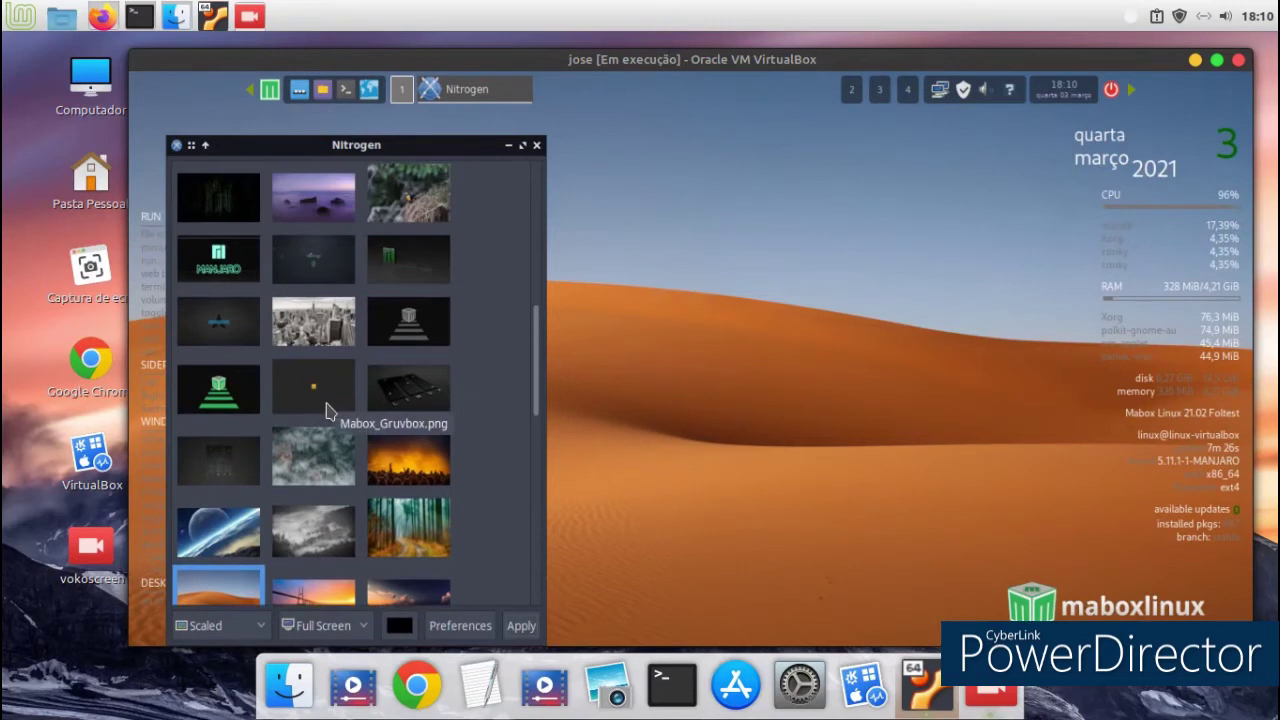
click(236, 278)
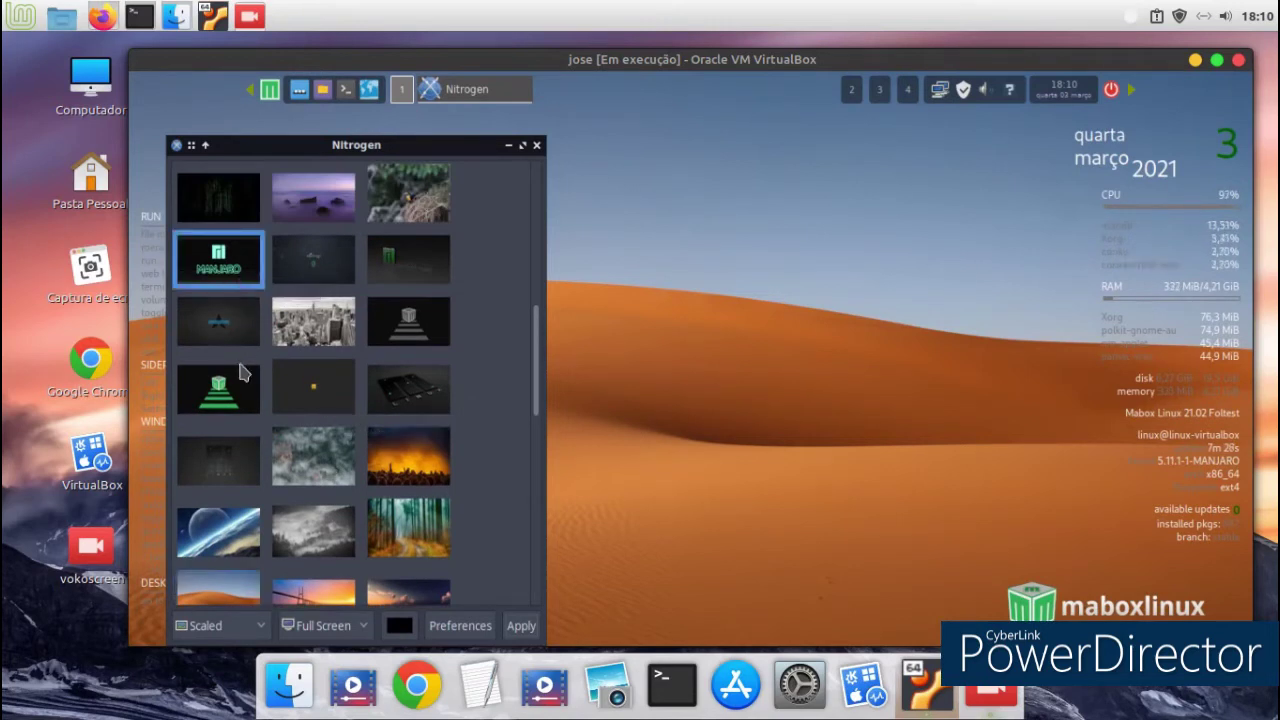
click(517, 625)
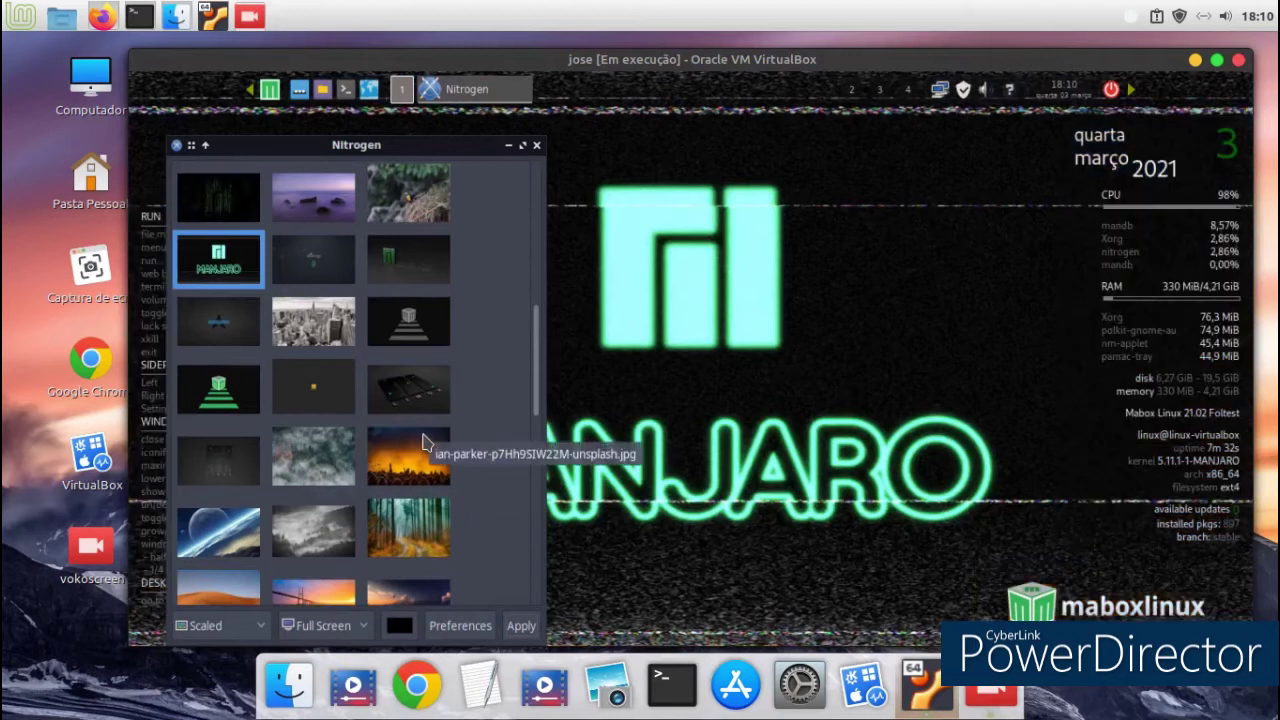
click(508, 147)
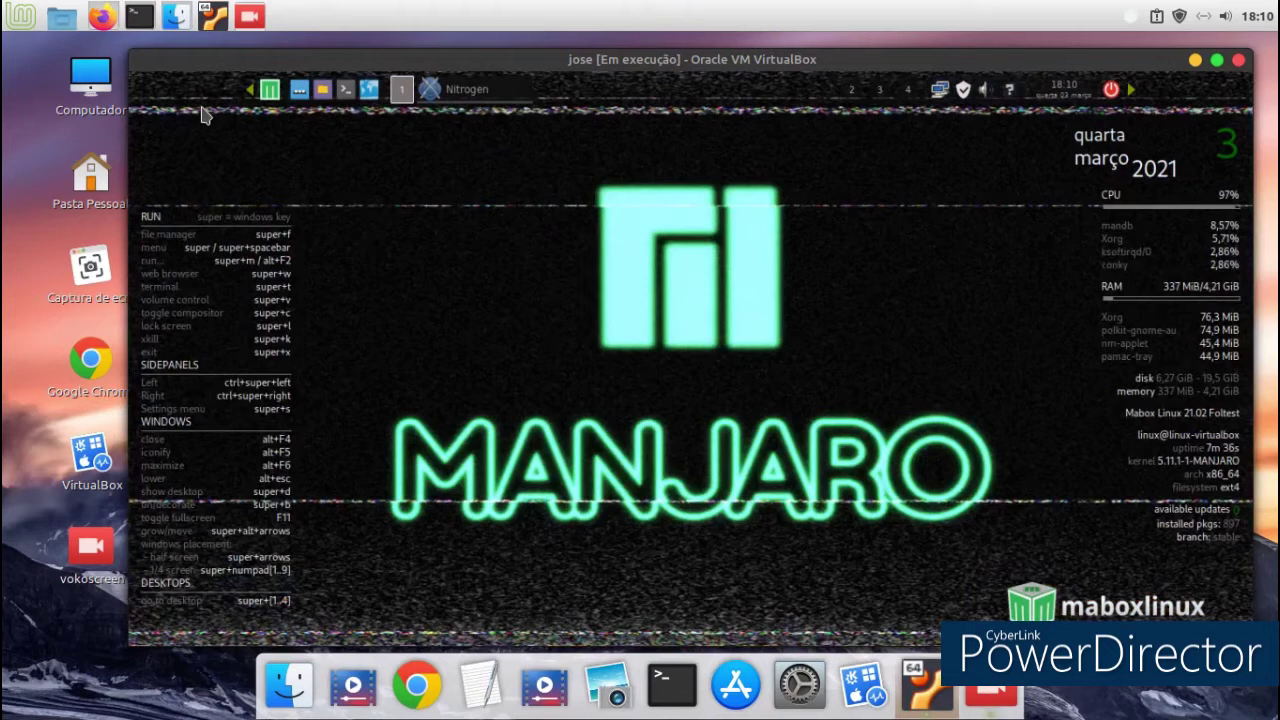
click(462, 95)
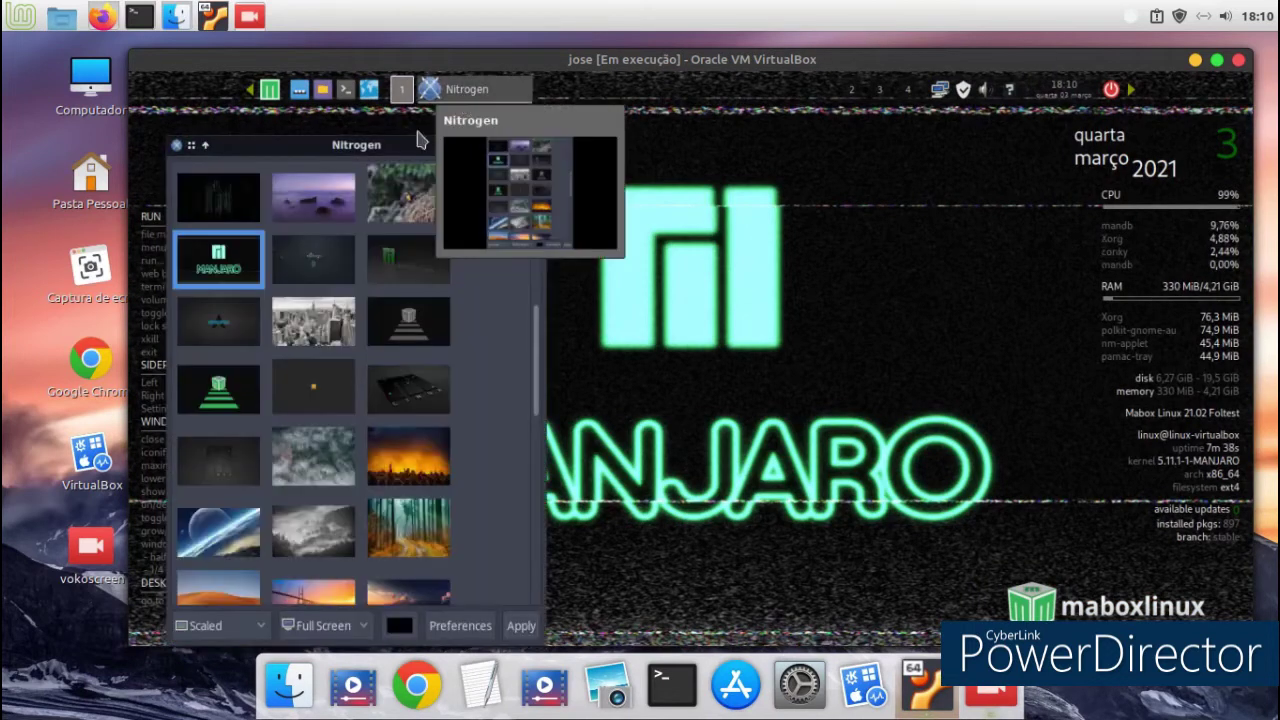
Apply the green Mabox cube image with green stripes as the desktop wallpaper and close Nitrogen
click(214, 385)
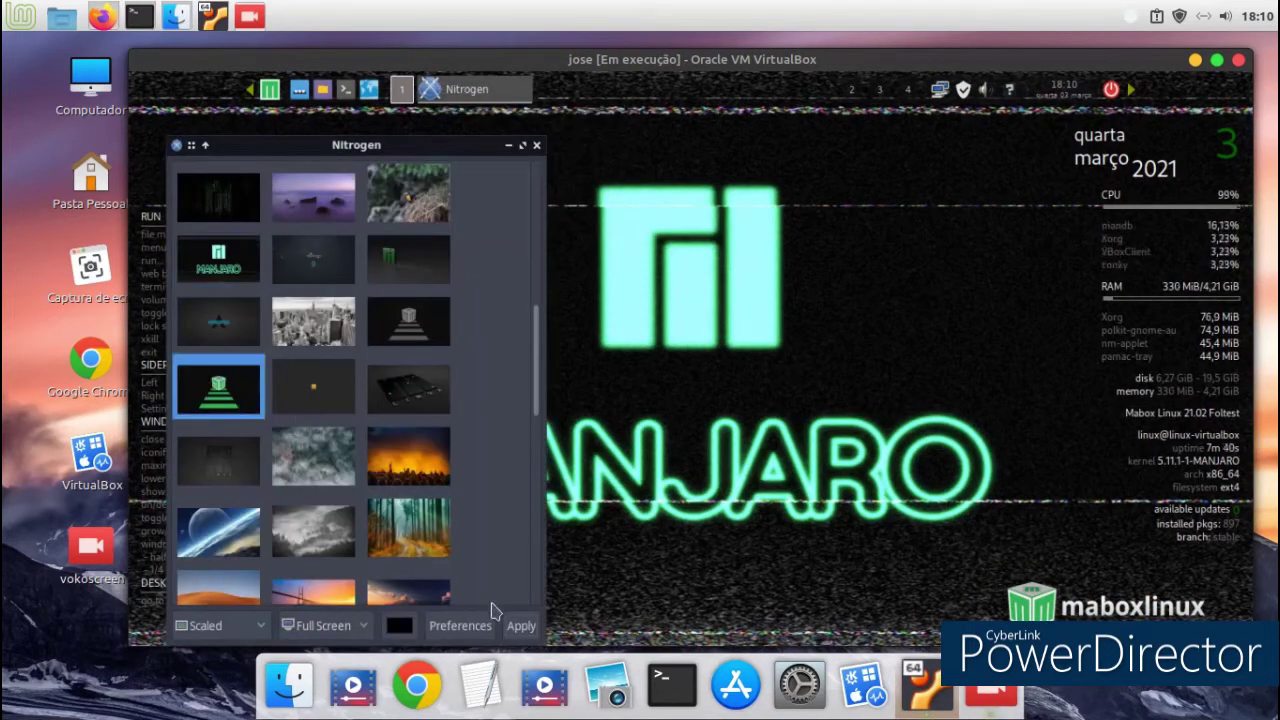
click(521, 625)
click(640, 535)
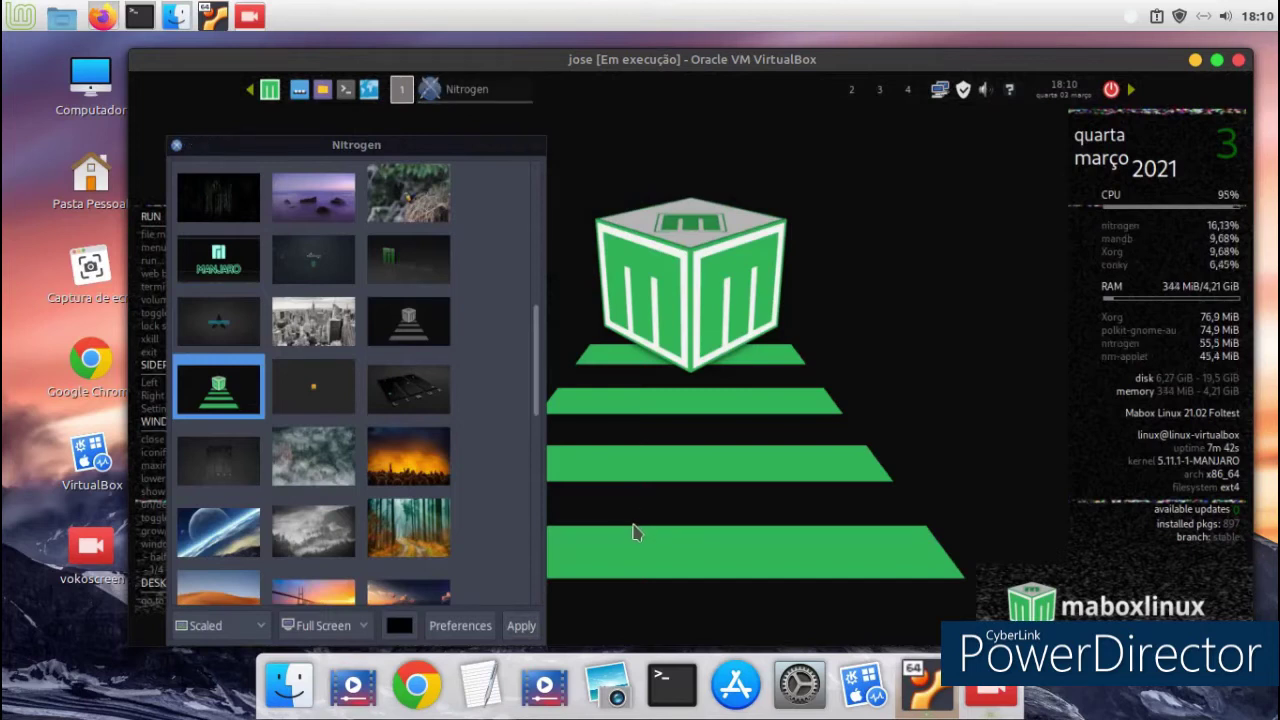
click(519, 628)
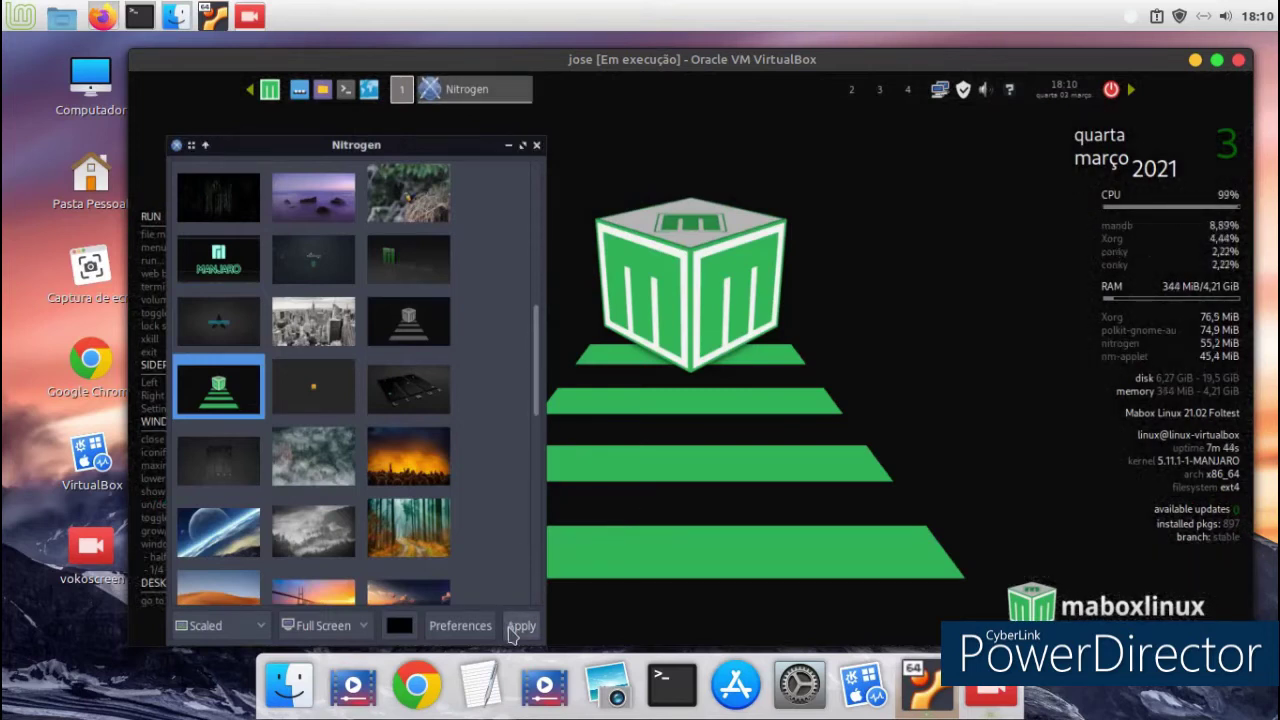
click(537, 146)
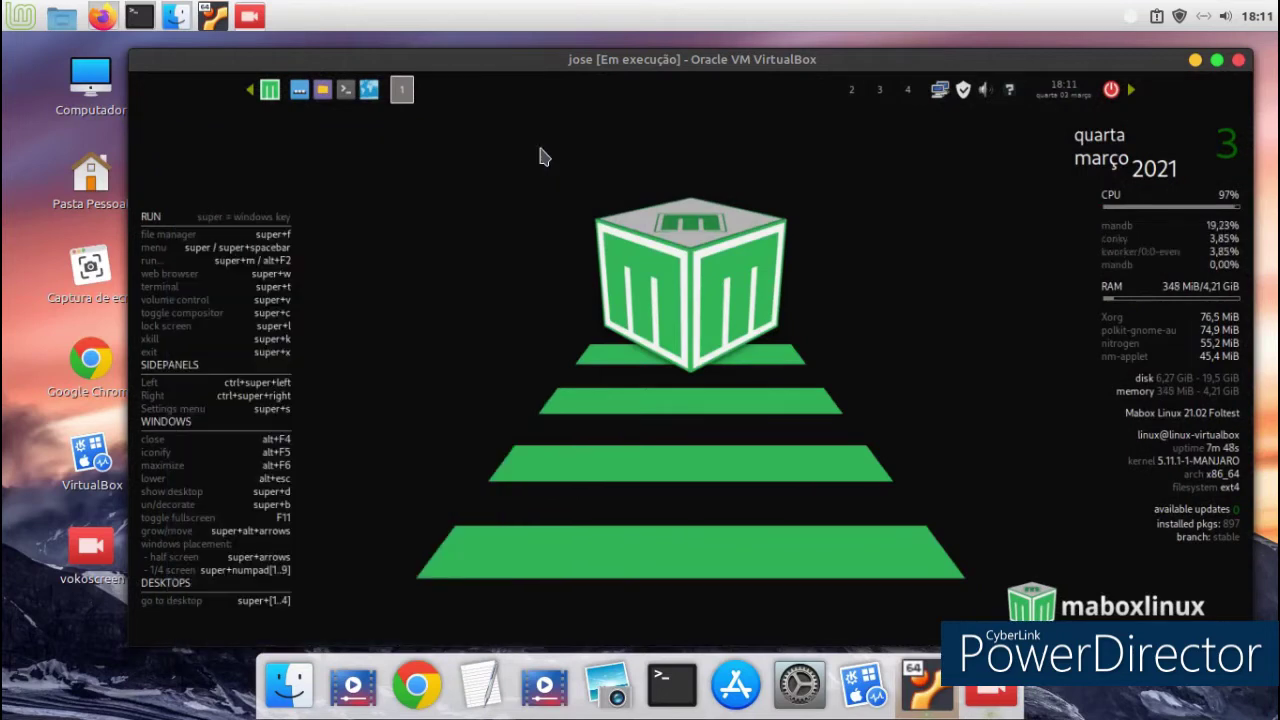
Examine the Internet applications, and the Quick Navigation directories and Tint2 panel settings offered in the Mabox side panel
click(270, 90)
mouse_move(338, 242)
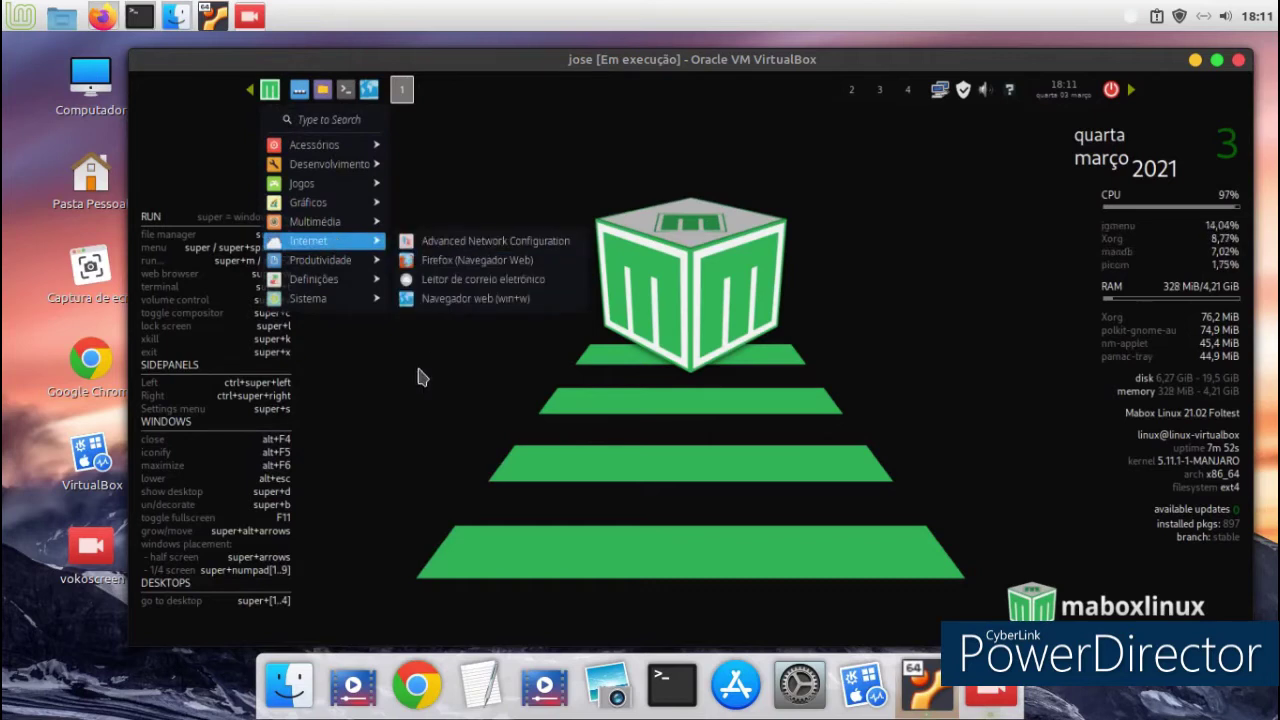
click(482, 392)
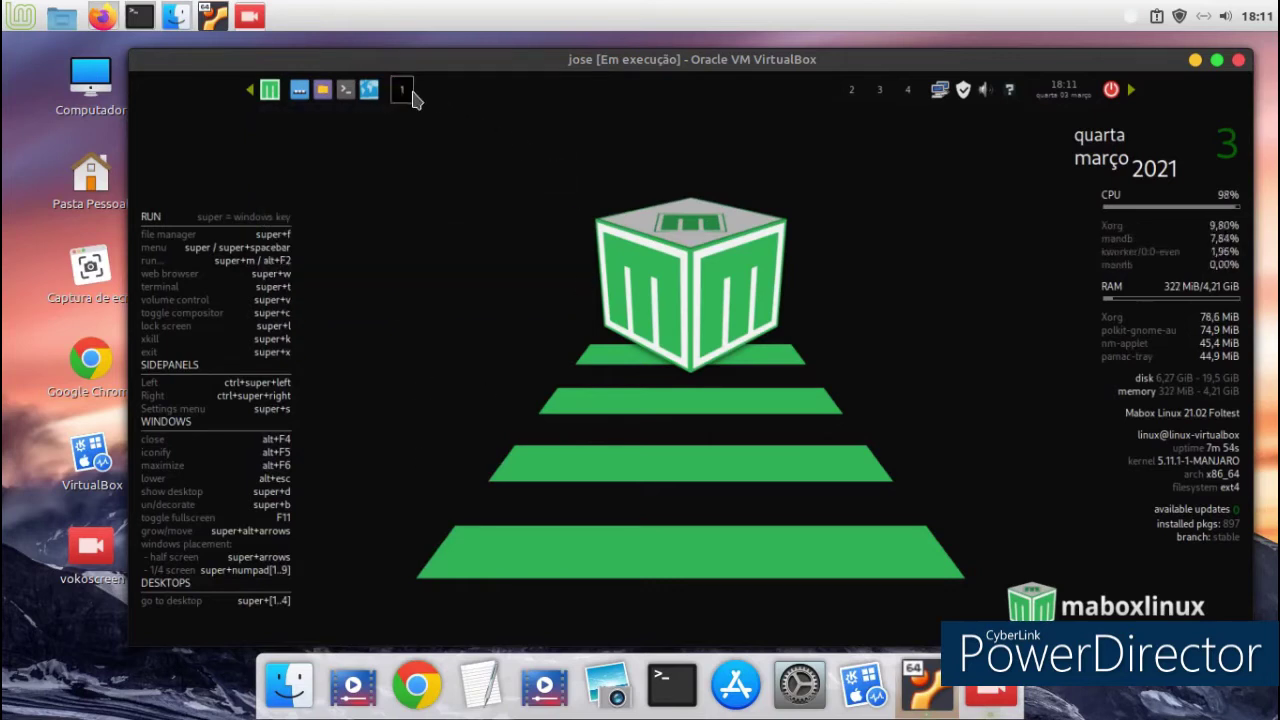
click(258, 96)
click(258, 96)
click(258, 96)
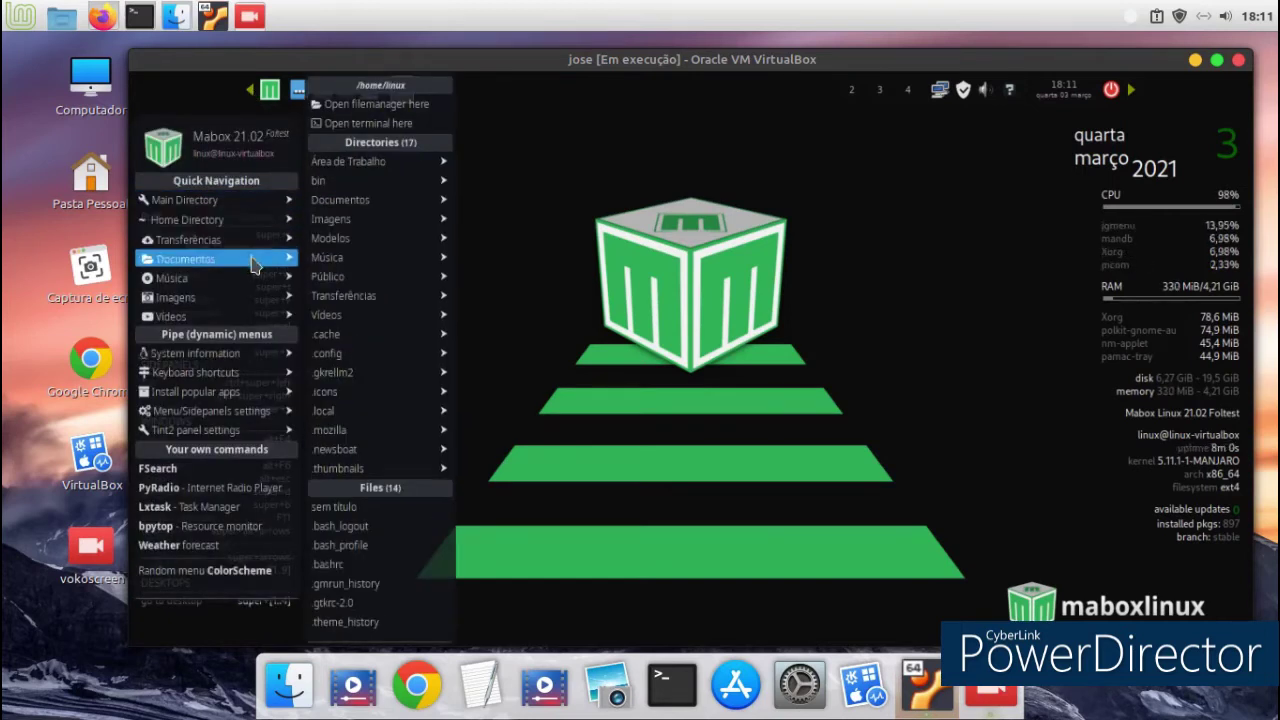
mouse_move(262, 437)
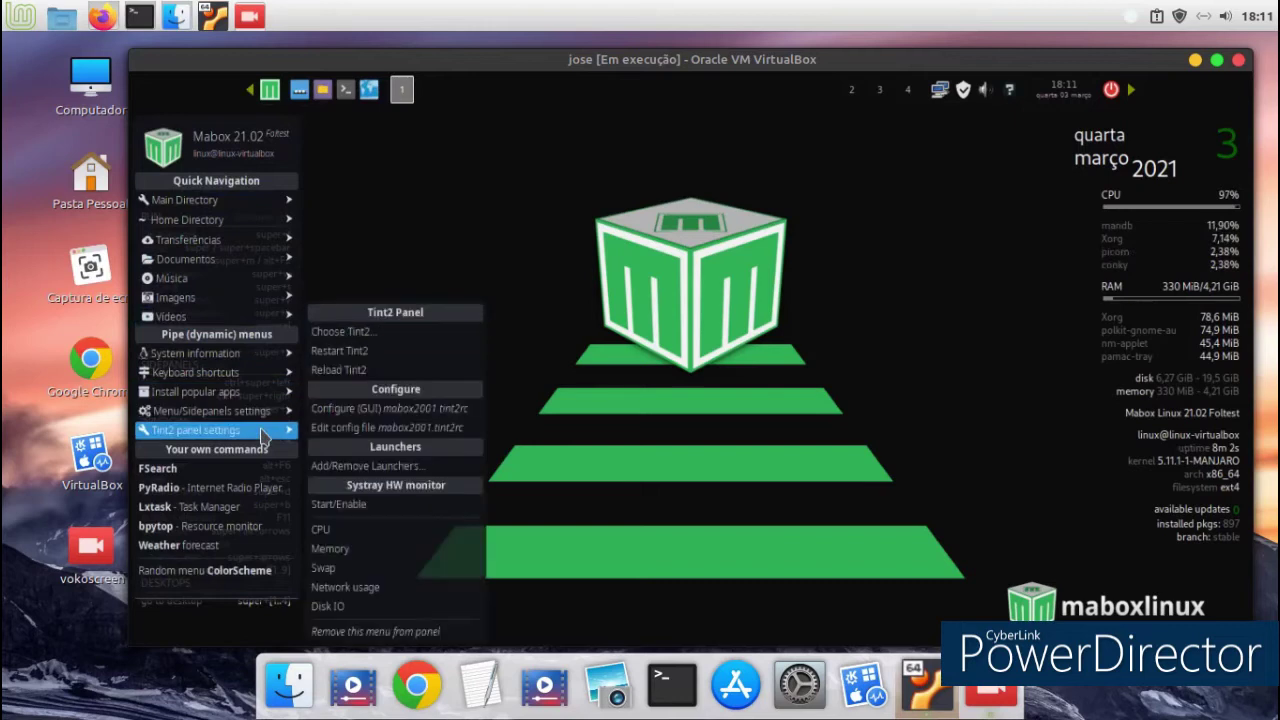
click(305, 437)
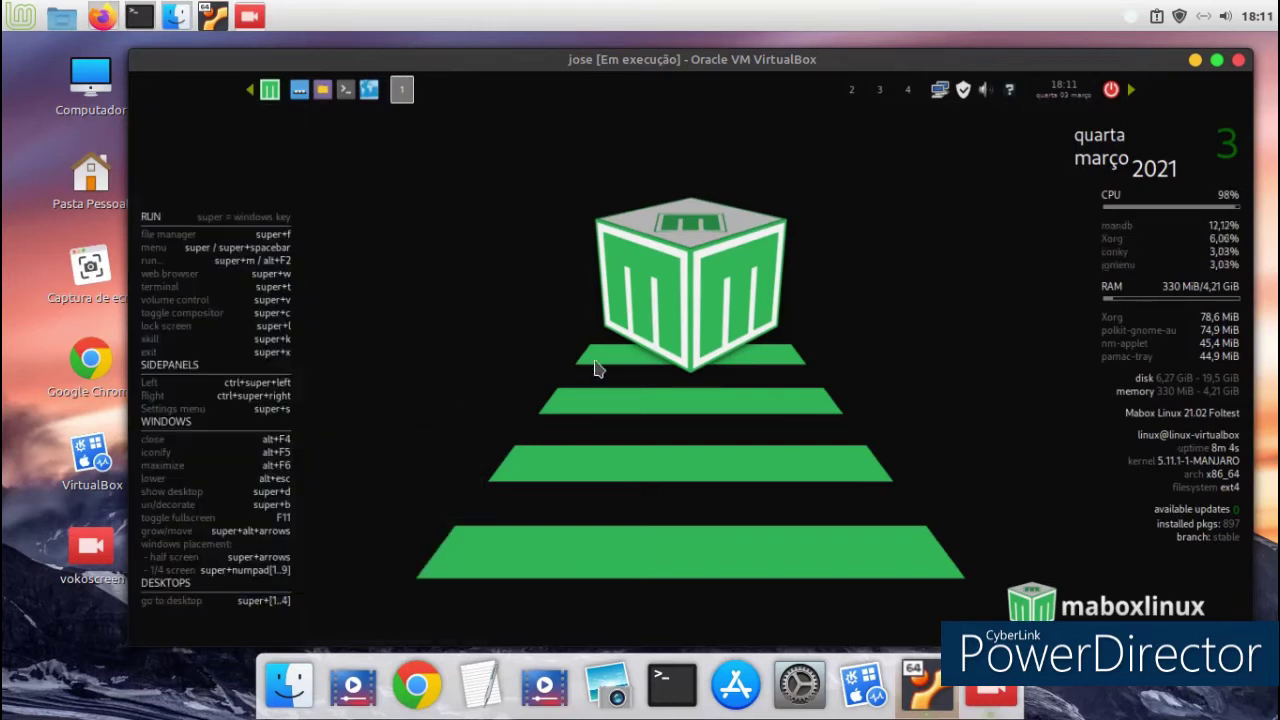
Open ARandR (Screen Settings) from the Definições applications, view the screen layout, and close it
right_click(673, 243)
mouse_move(697, 418)
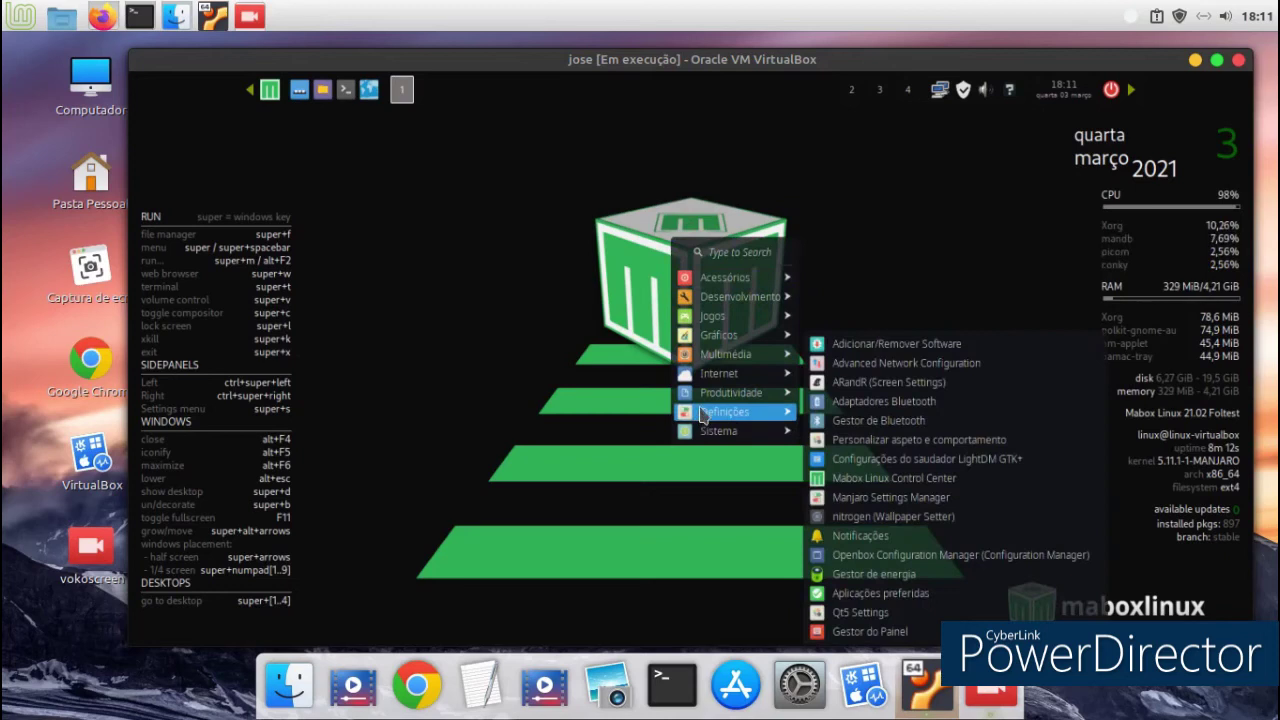
click(845, 390)
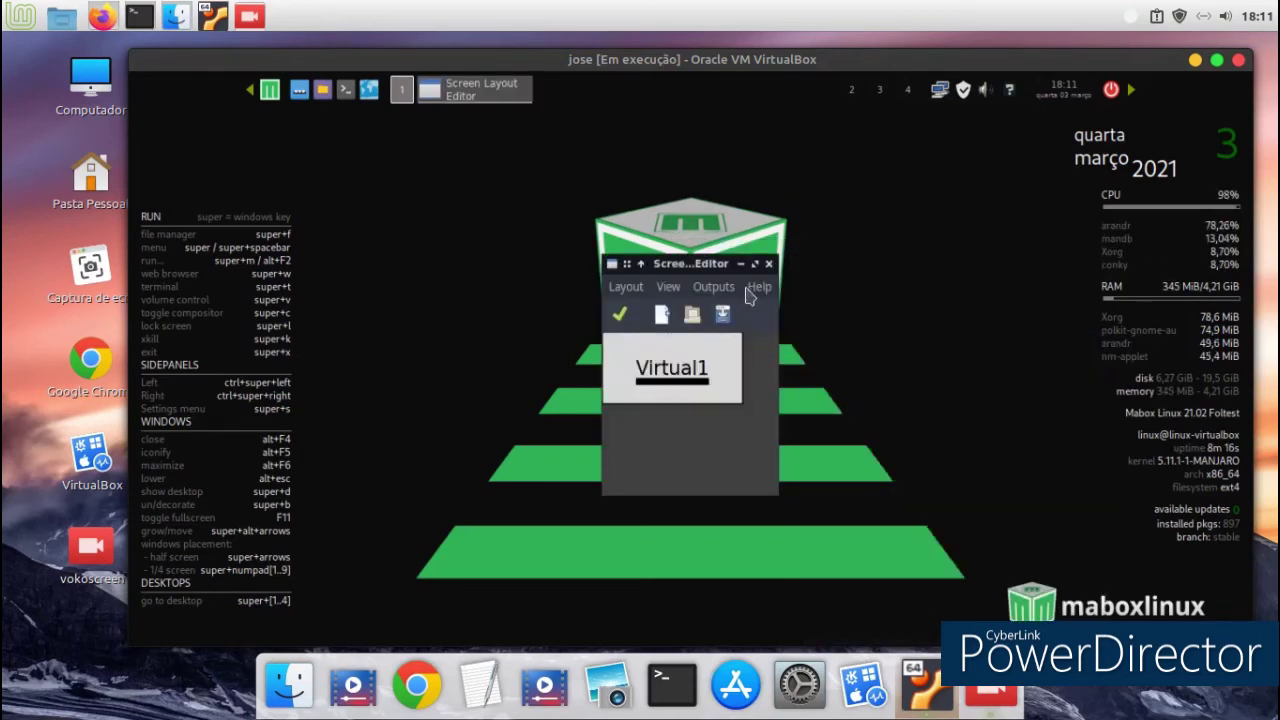
click(768, 264)
Open the Mabox Linux Control Center from the Sistema applications and reposition its window on the desktop
right_click(700, 258)
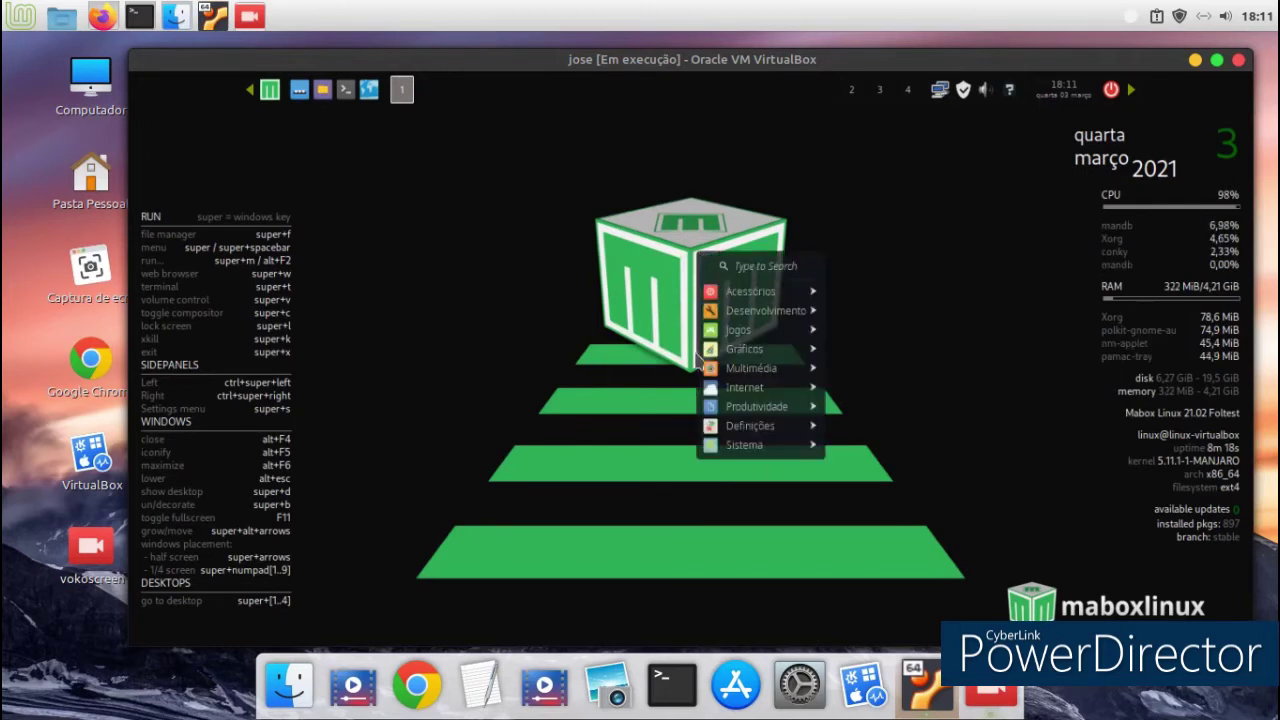
mouse_move(712, 449)
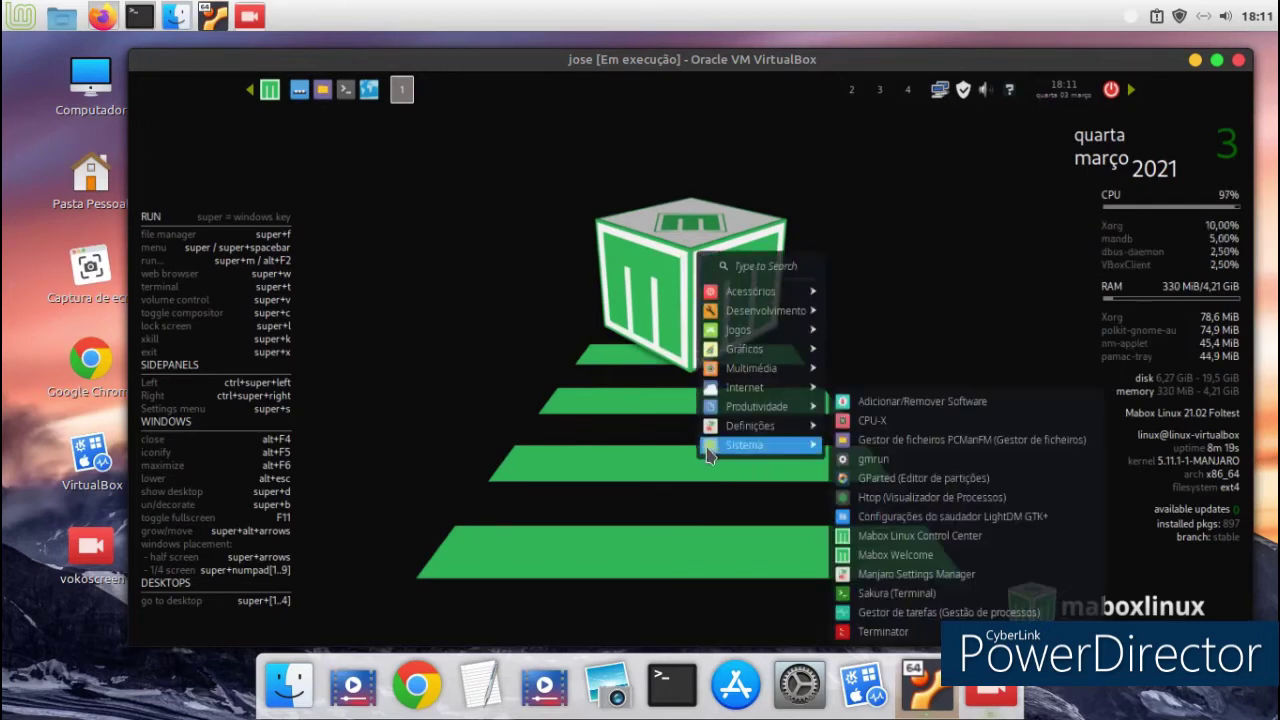
click(950, 545)
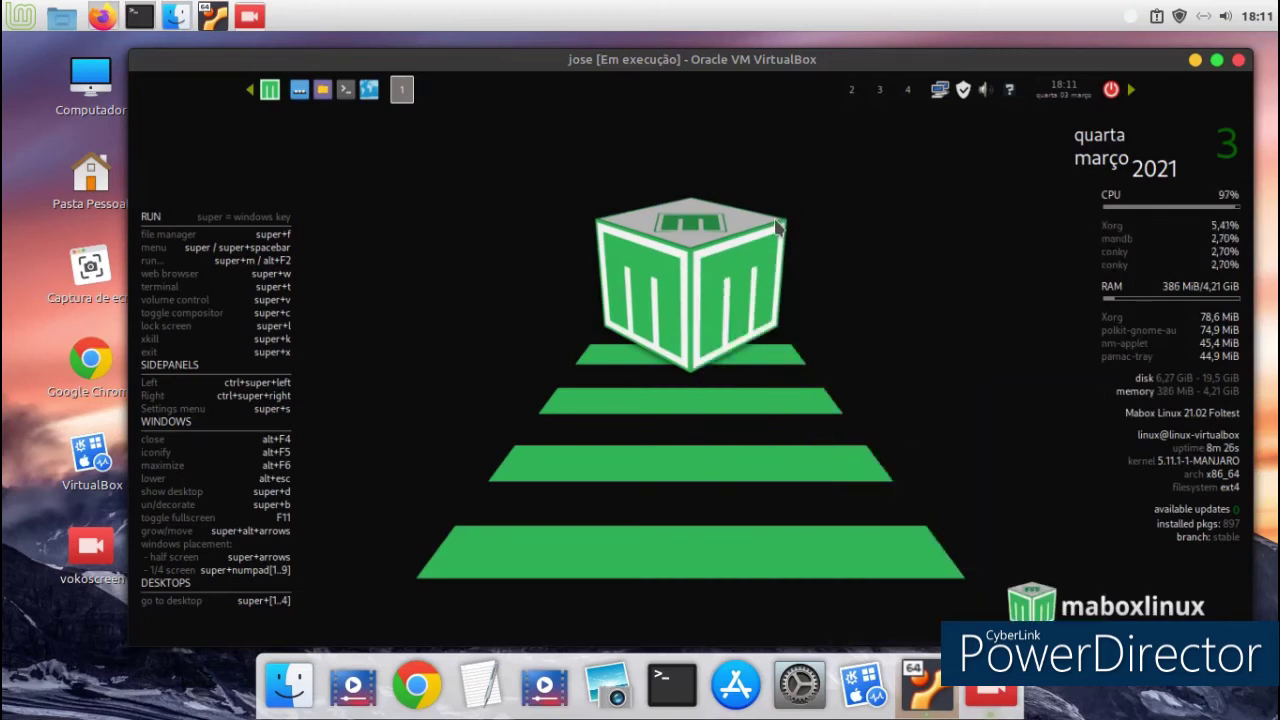
drag(722, 207, 641, 130)
Open the Kernel settings and CPU-X, view the processor information and the list of available kernels, and close both
click(608, 332)
click(773, 333)
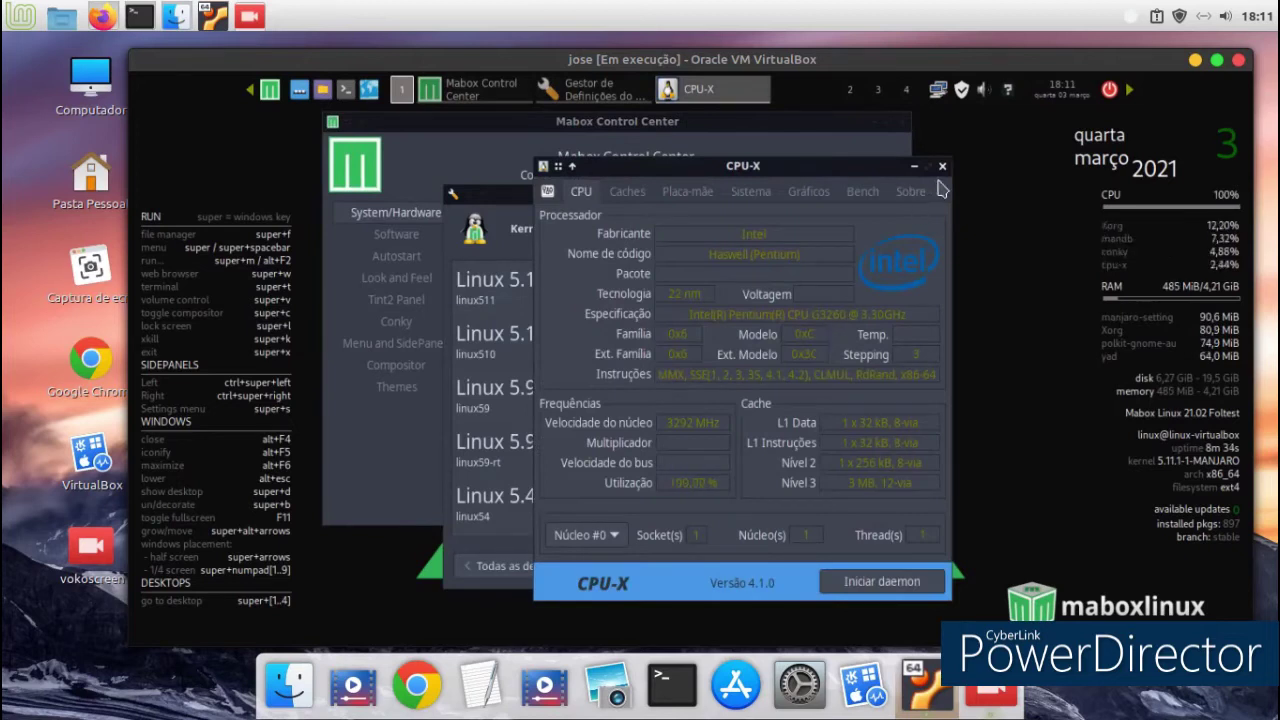
click(941, 167)
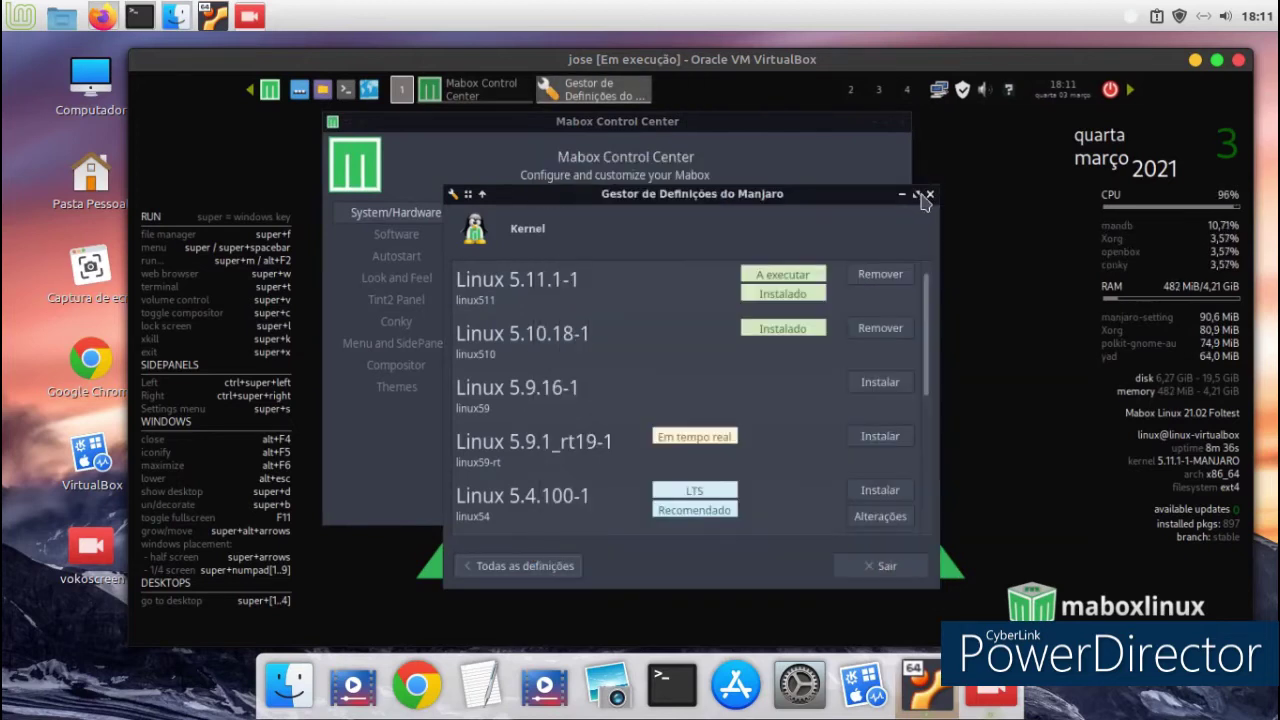
scroll(905, 450, down, 6)
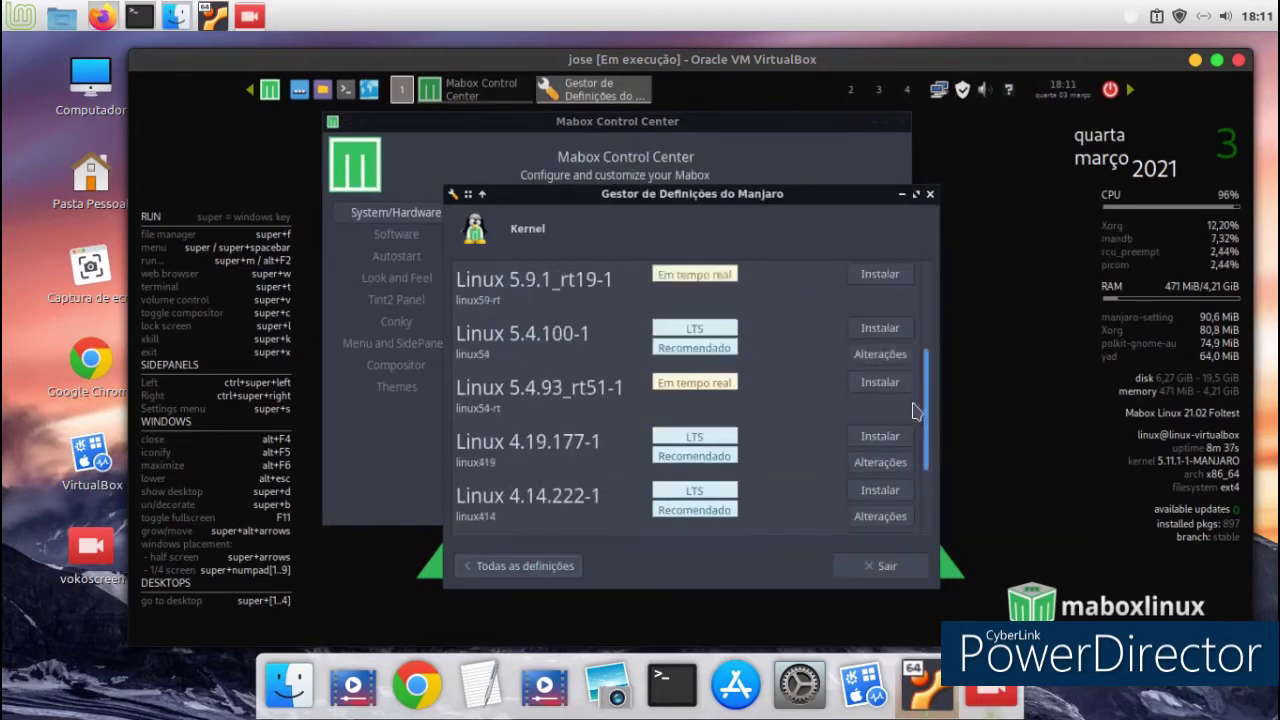
click(880, 566)
Launch the BpyTOP monitor, move its window fully into view to read the system usage, and close it
click(768, 397)
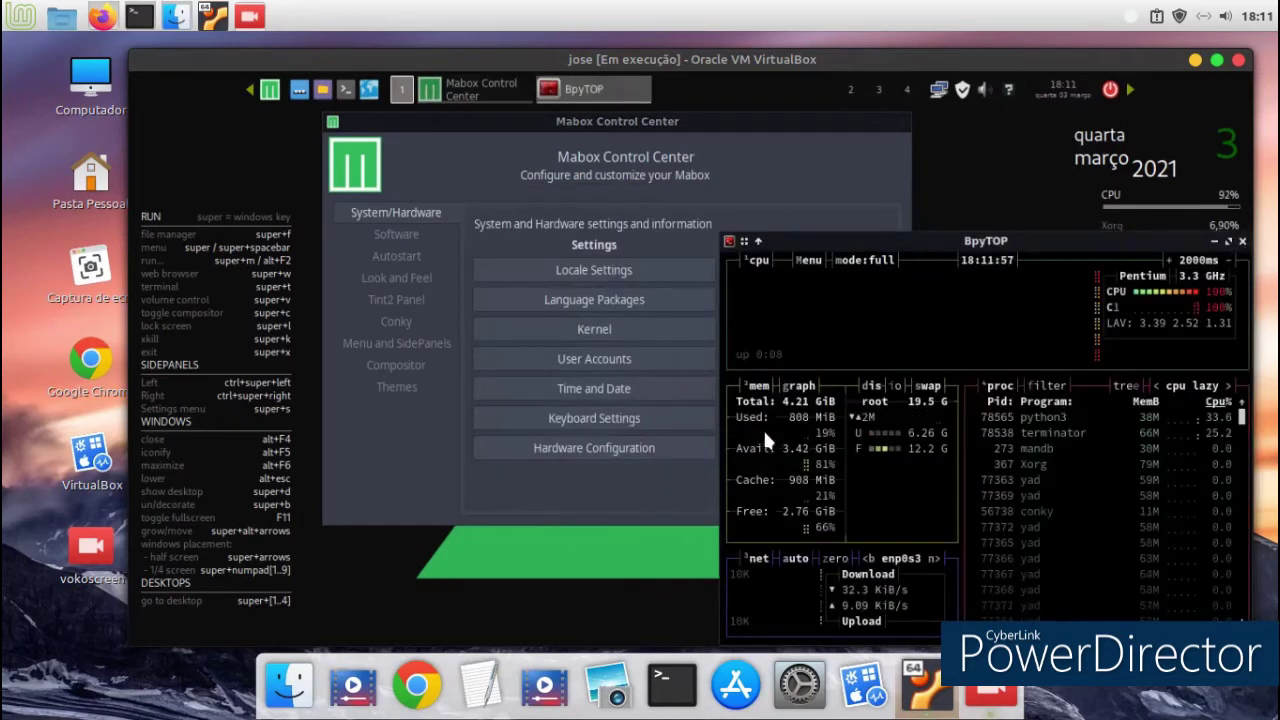
drag(828, 259, 763, 230)
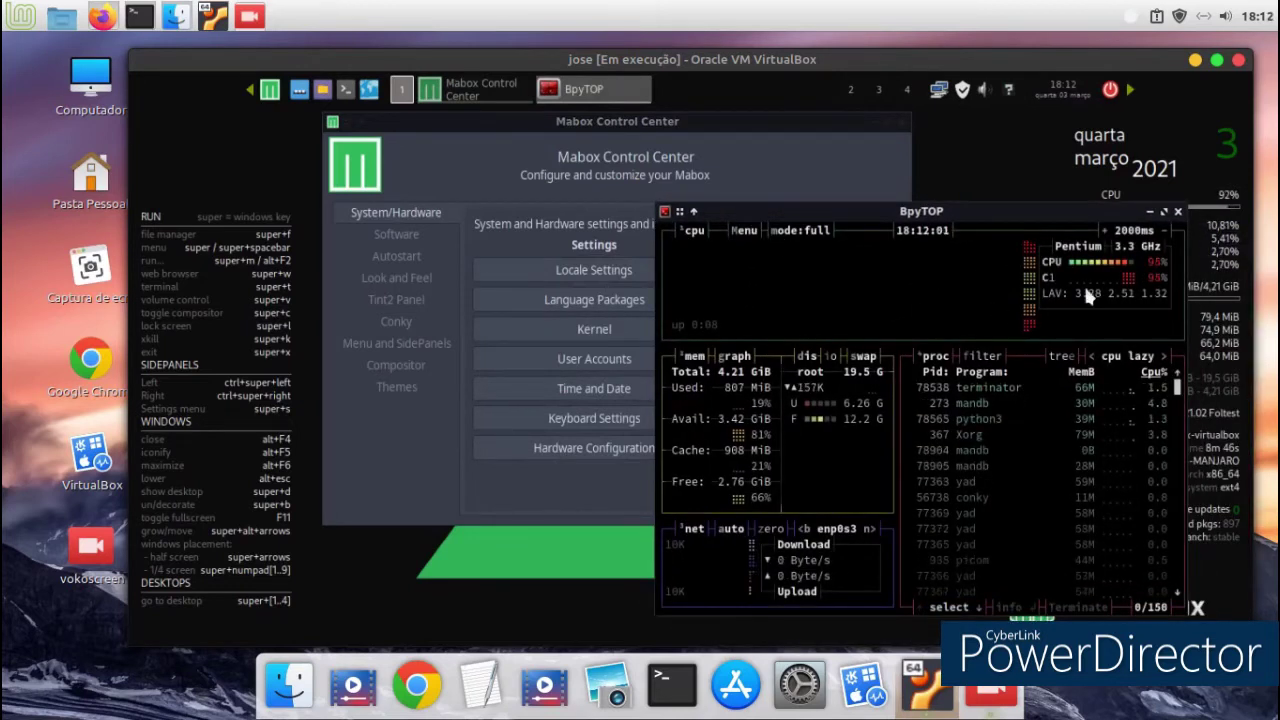
click(1180, 213)
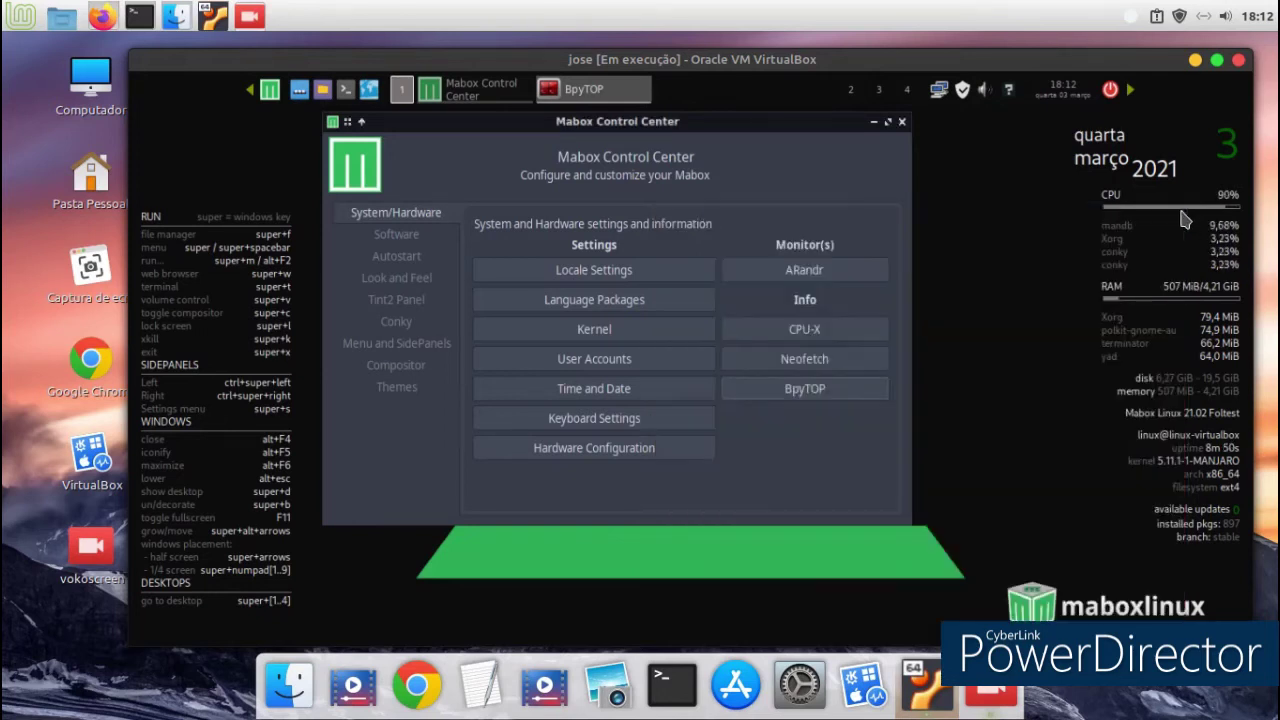
View the Time and Date and Hardware Configuration settings, closing each one after viewing
click(592, 392)
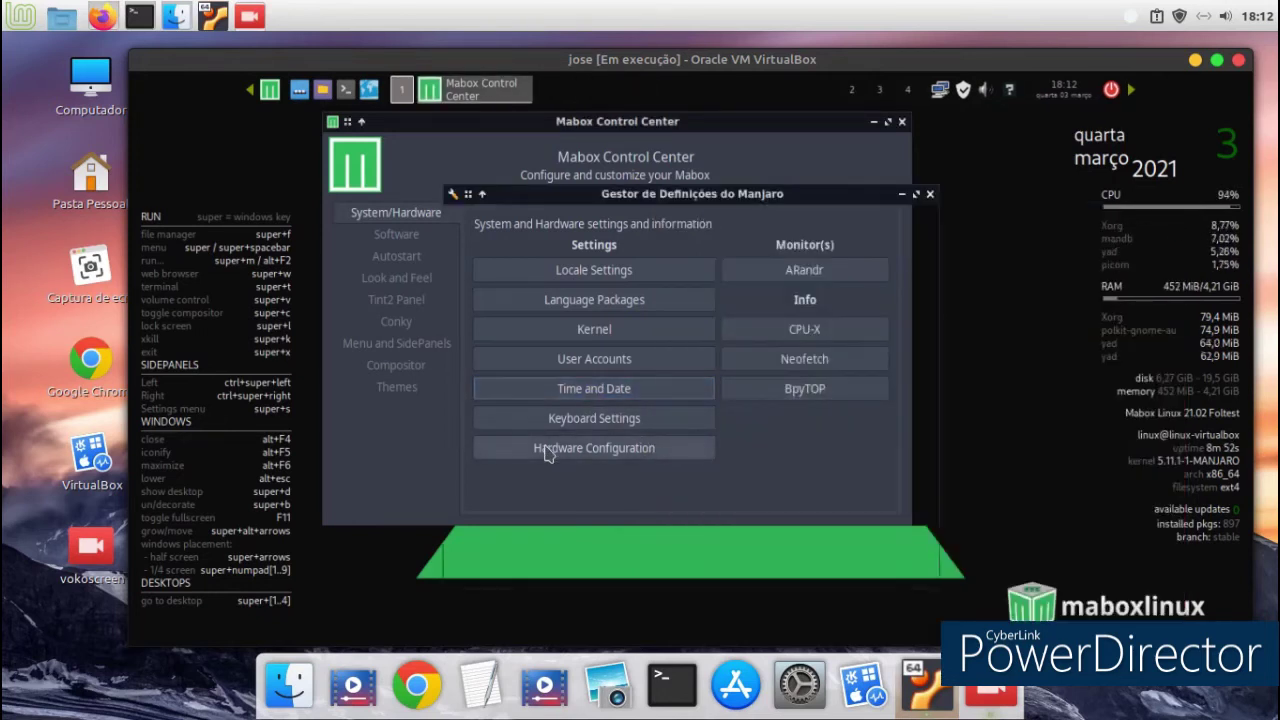
click(783, 566)
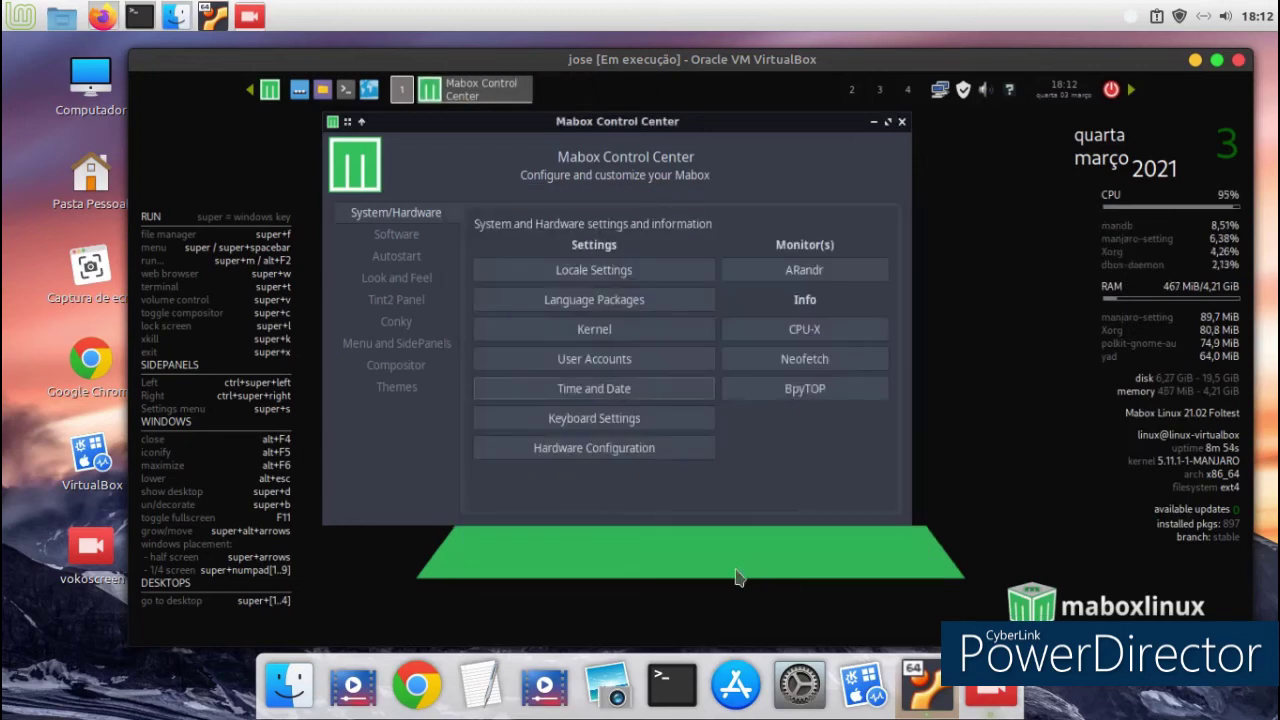
click(529, 460)
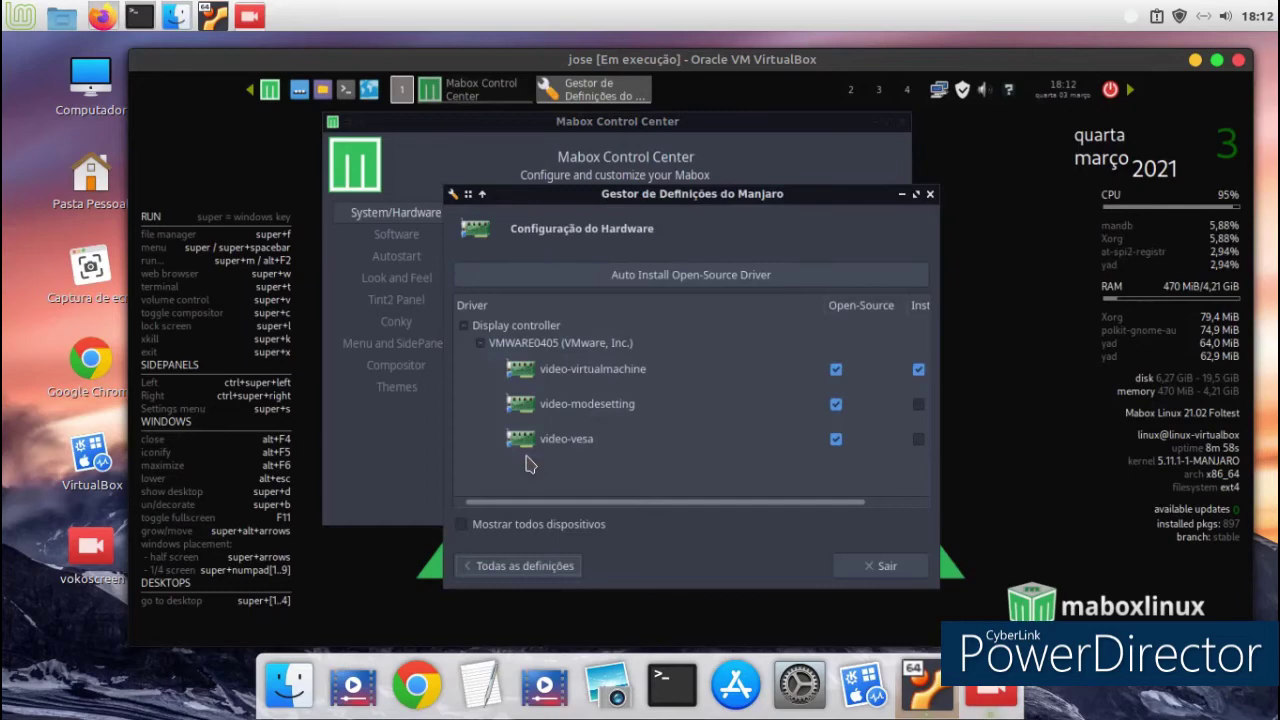
click(929, 196)
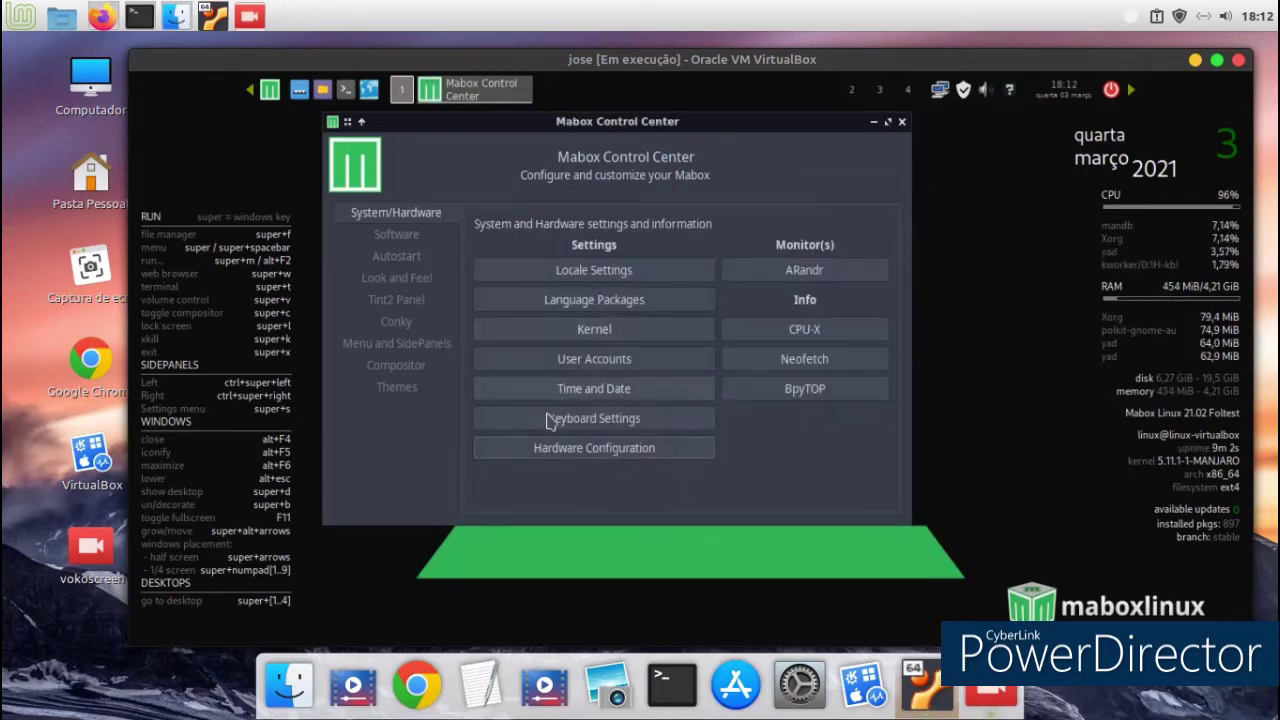
View the available Language Packages, close them, and close the Mabox Control Center
click(560, 298)
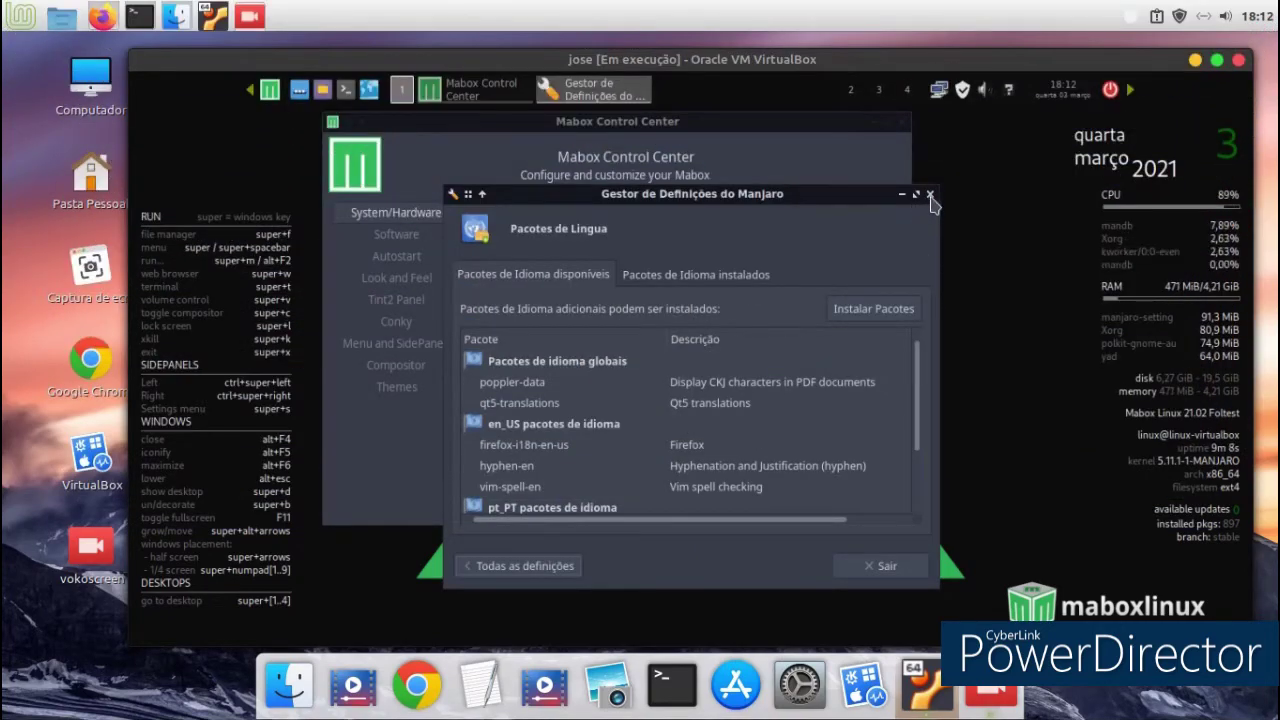
click(930, 195)
click(902, 123)
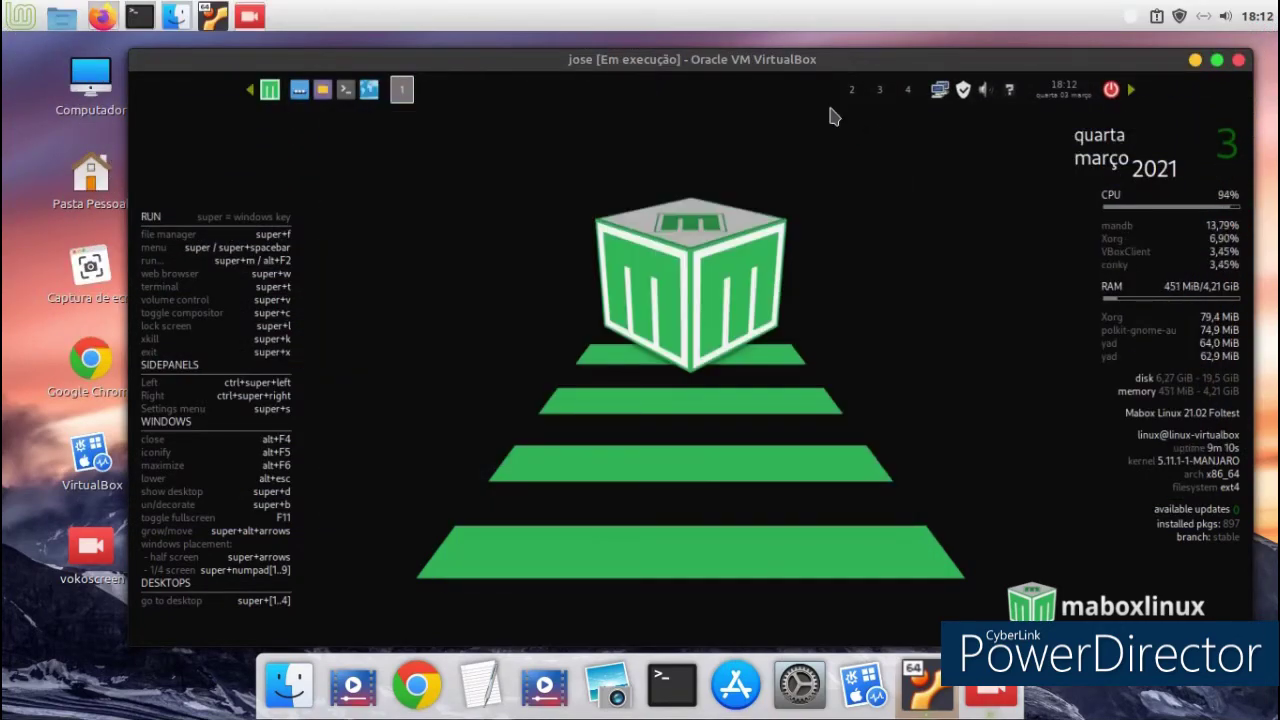
Browse the application categories and launch Firefox from the Internet applications
click(269, 89)
mouse_move(315, 225)
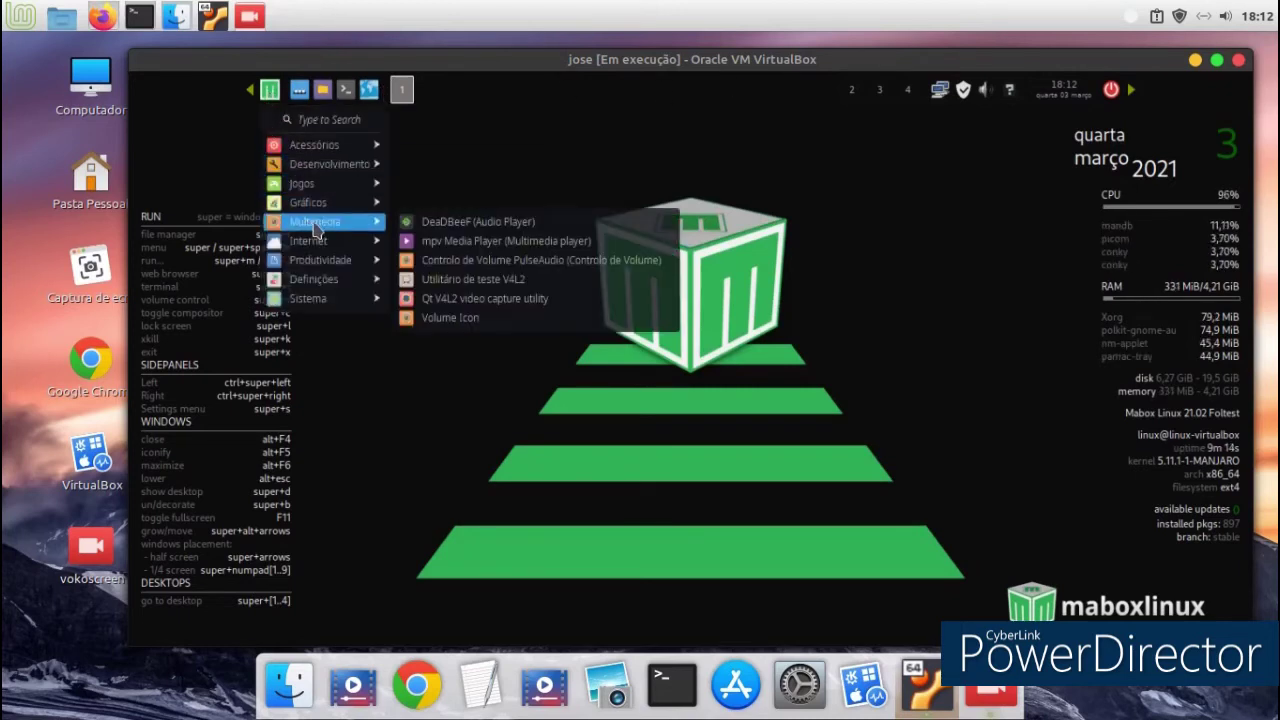
mouse_move(324, 187)
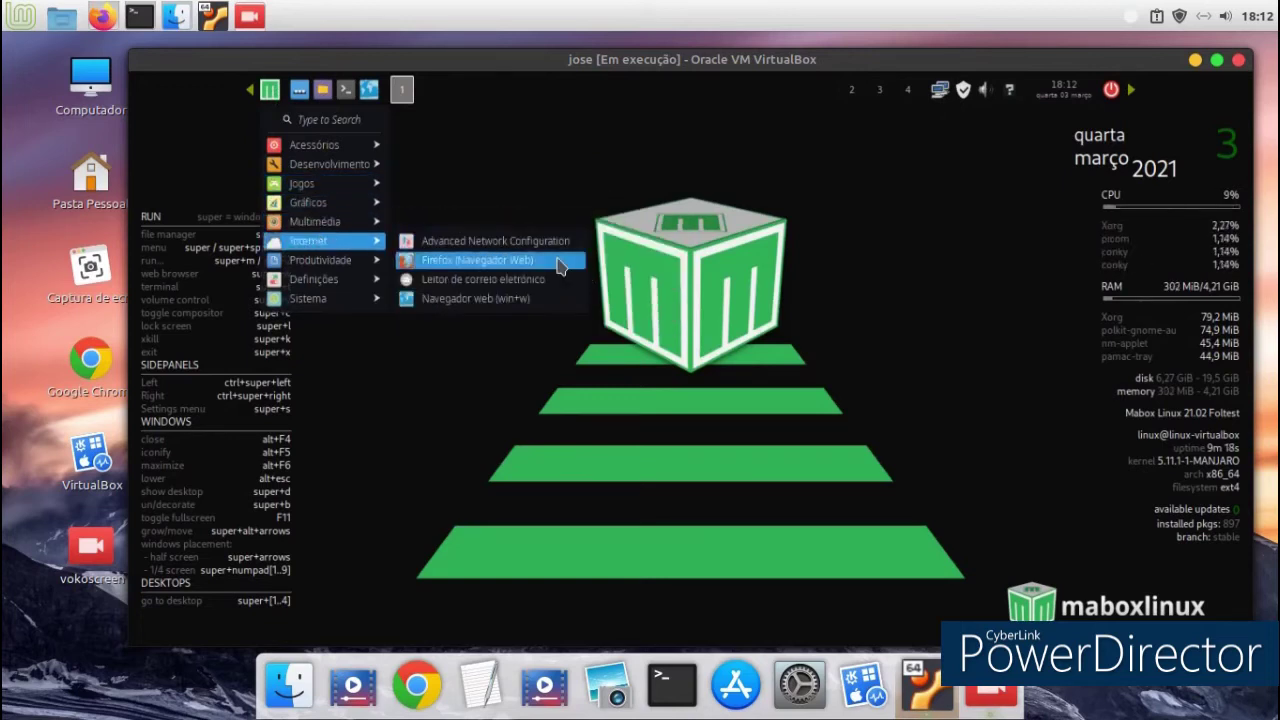
click(558, 264)
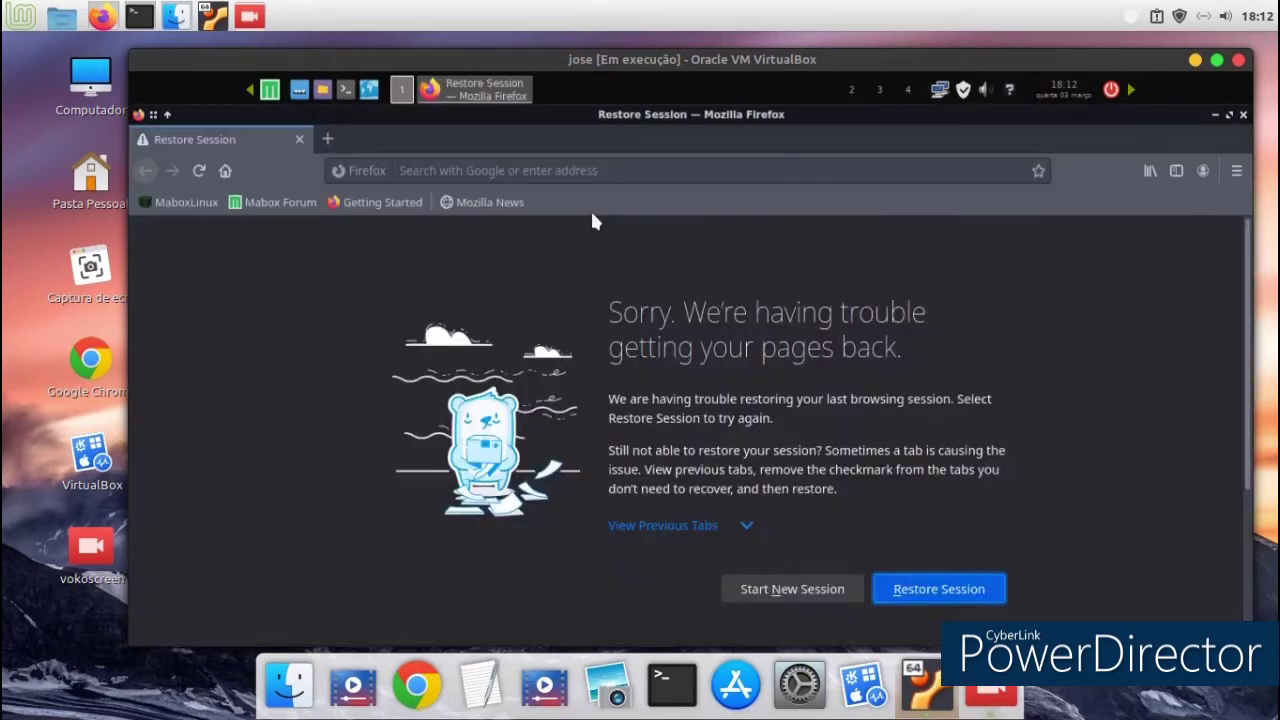
Replace the Restore Session tab with a new tab and dismiss the address bar search tip
click(328, 139)
click(299, 139)
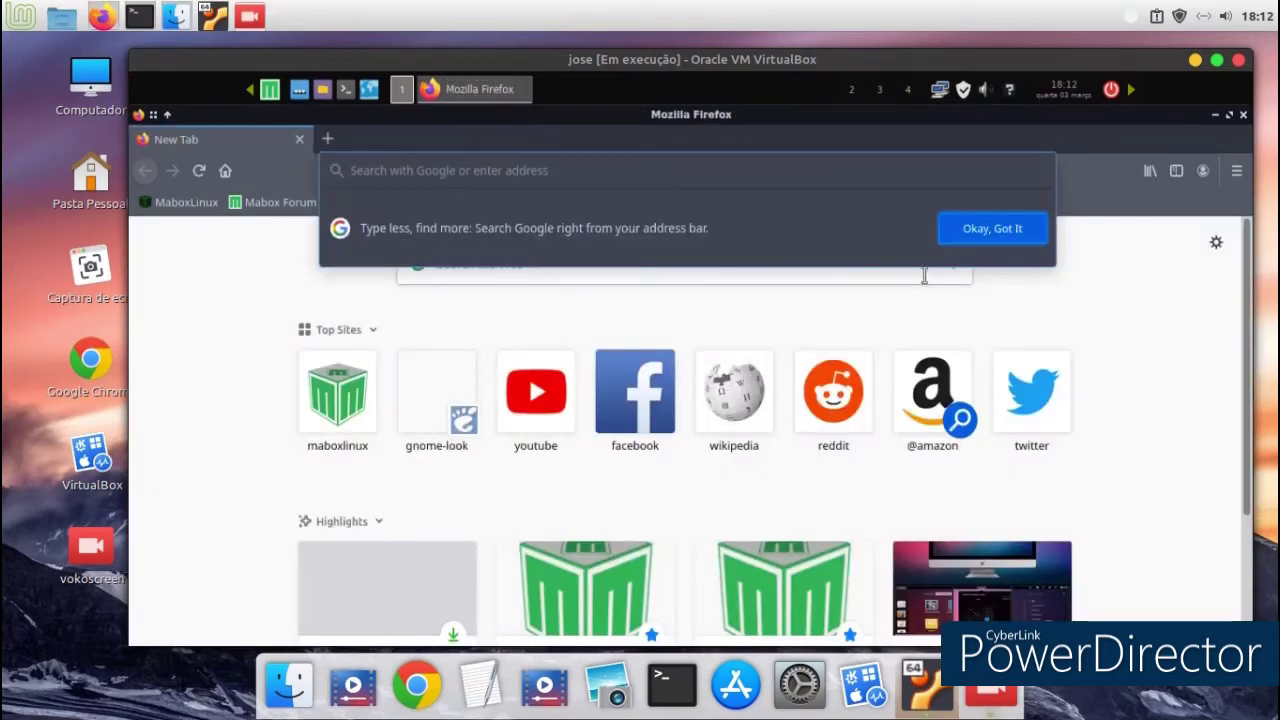
click(960, 229)
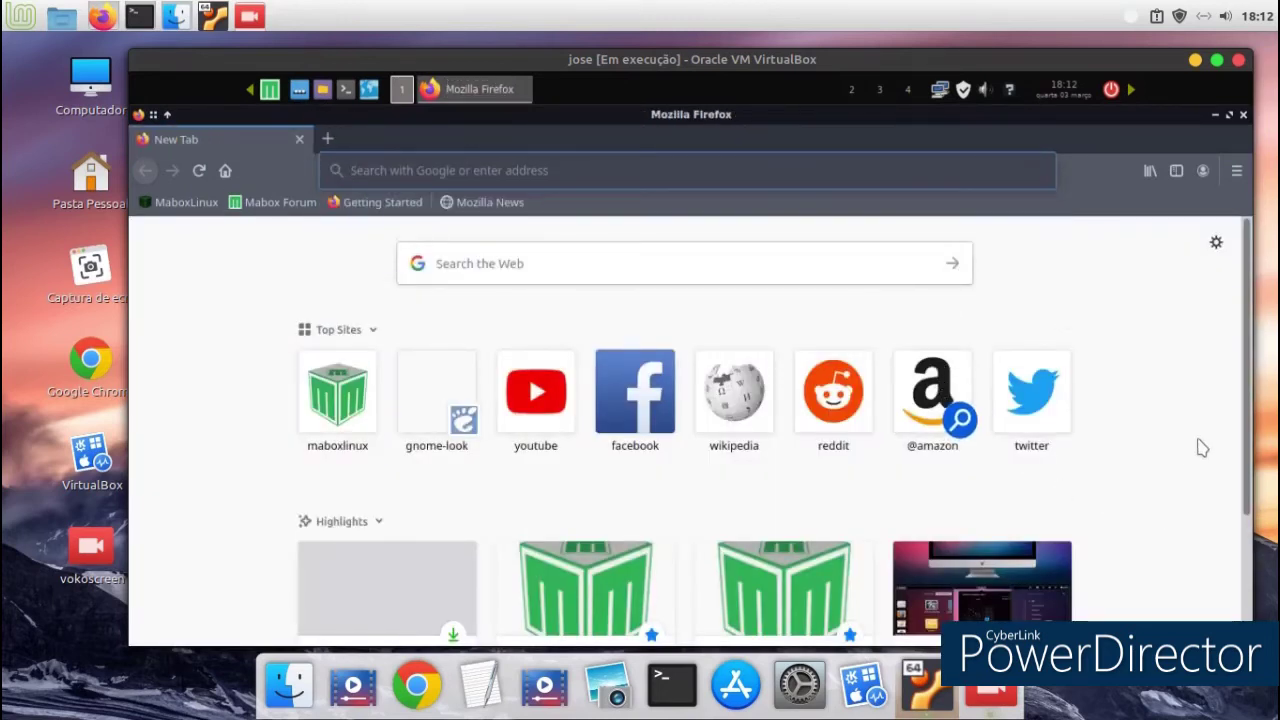
Remove the Highlights section from the Firefox new tab page
scroll(1202, 448, down, 3)
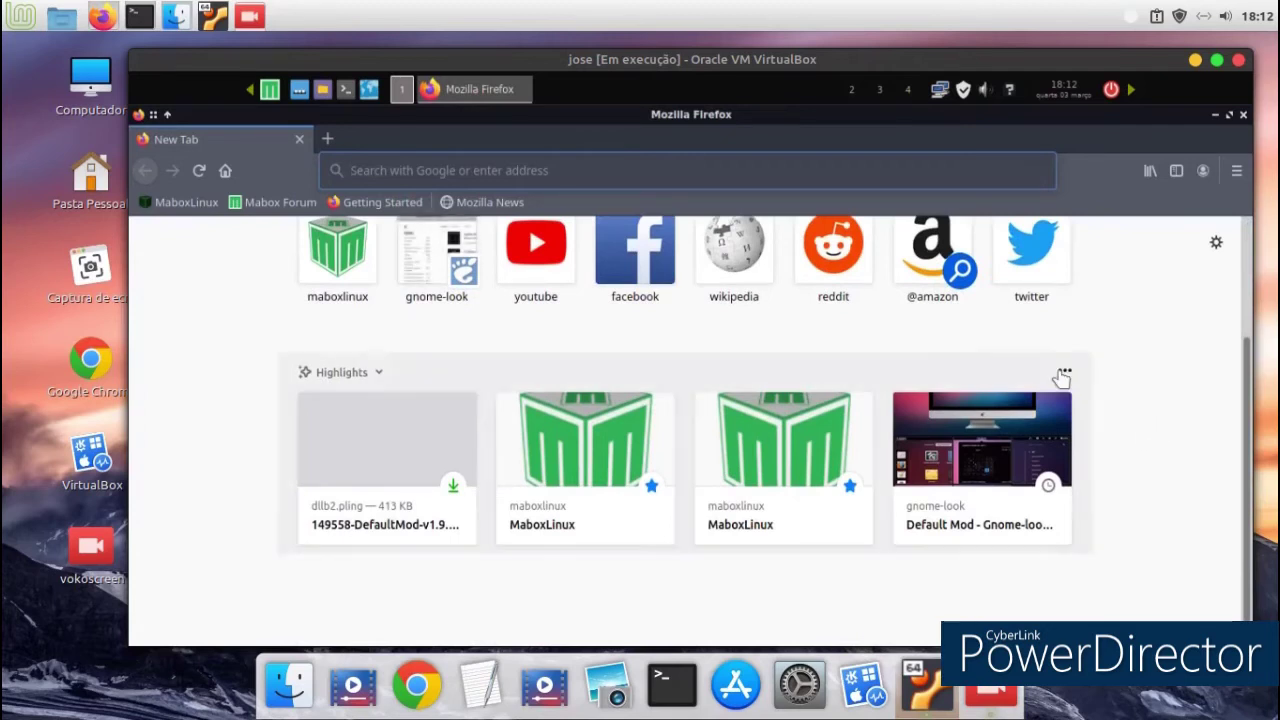
click(1060, 372)
click(1031, 392)
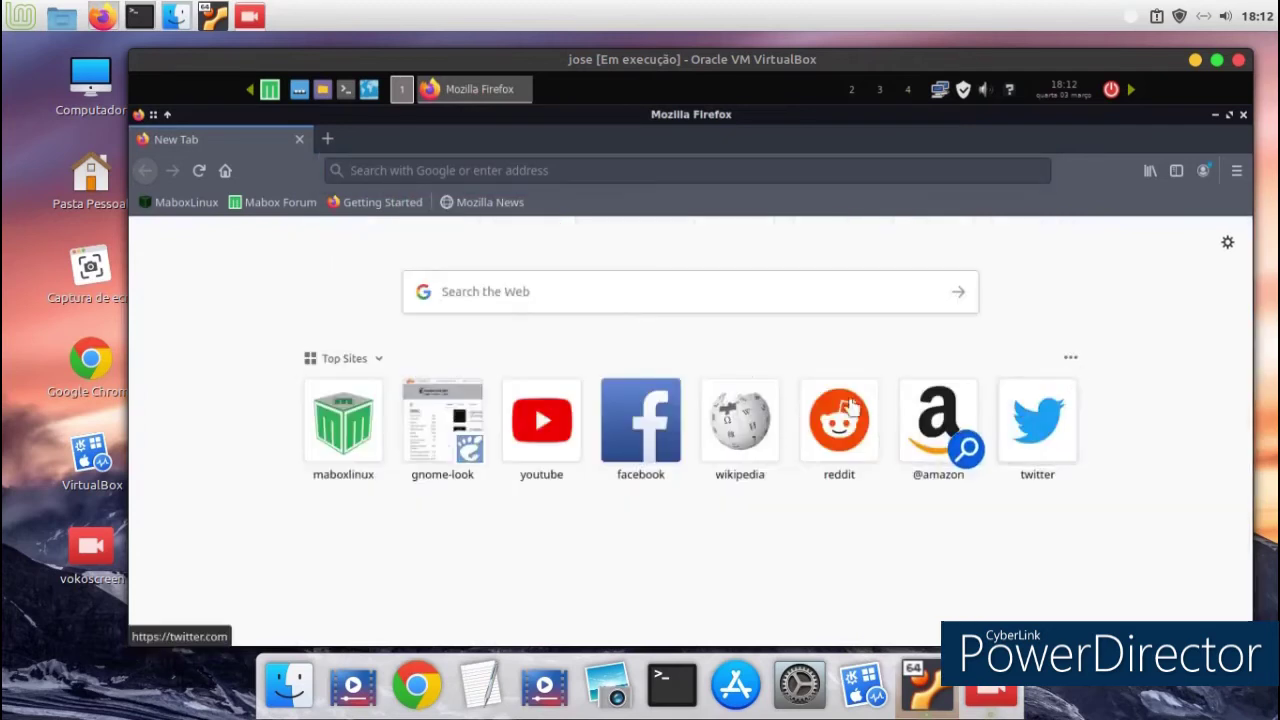
Search the web for "games" and open the Free Online Games at Addicting Games result
click(649, 289)
text(games)
key(Return)
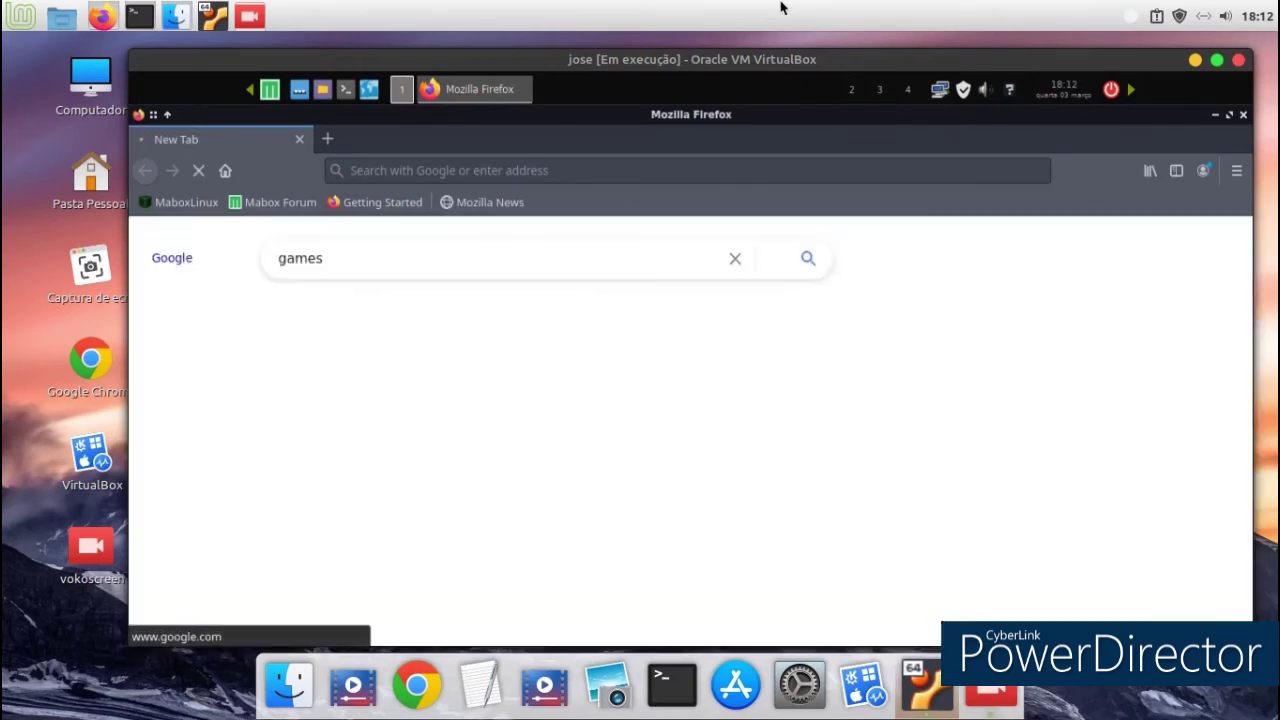
scroll(625, 361, down, 3)
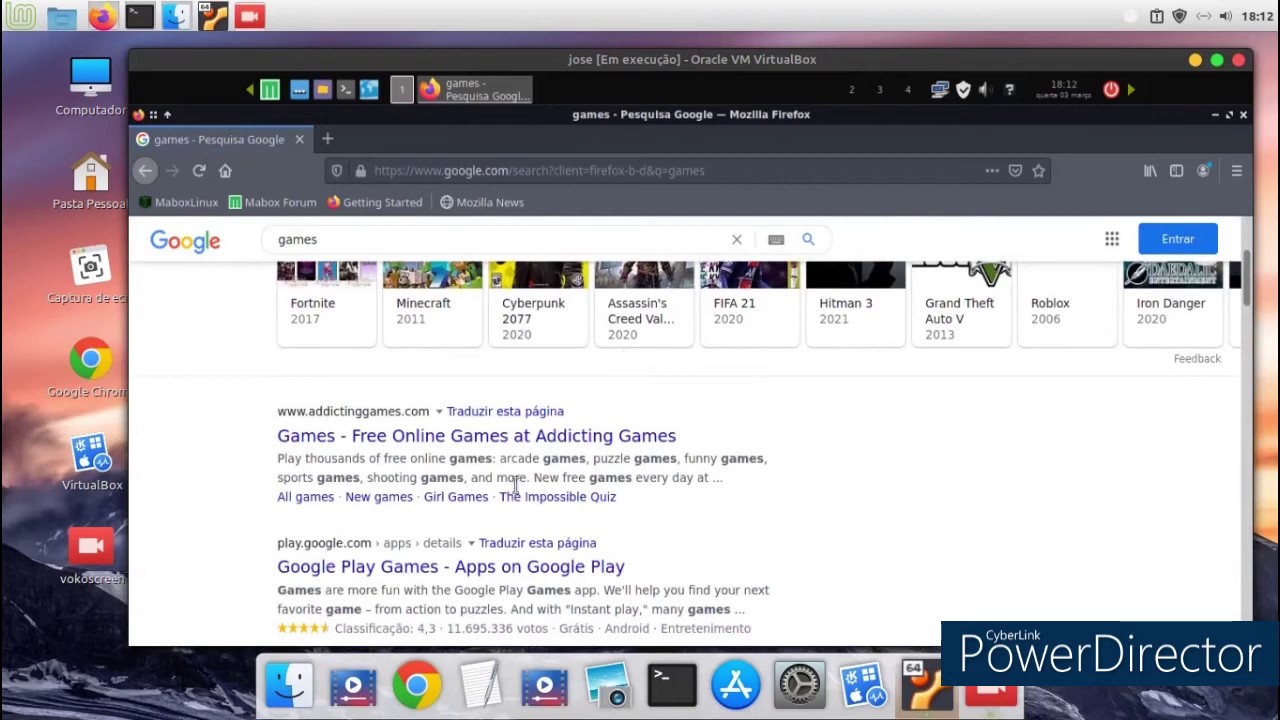
click(530, 440)
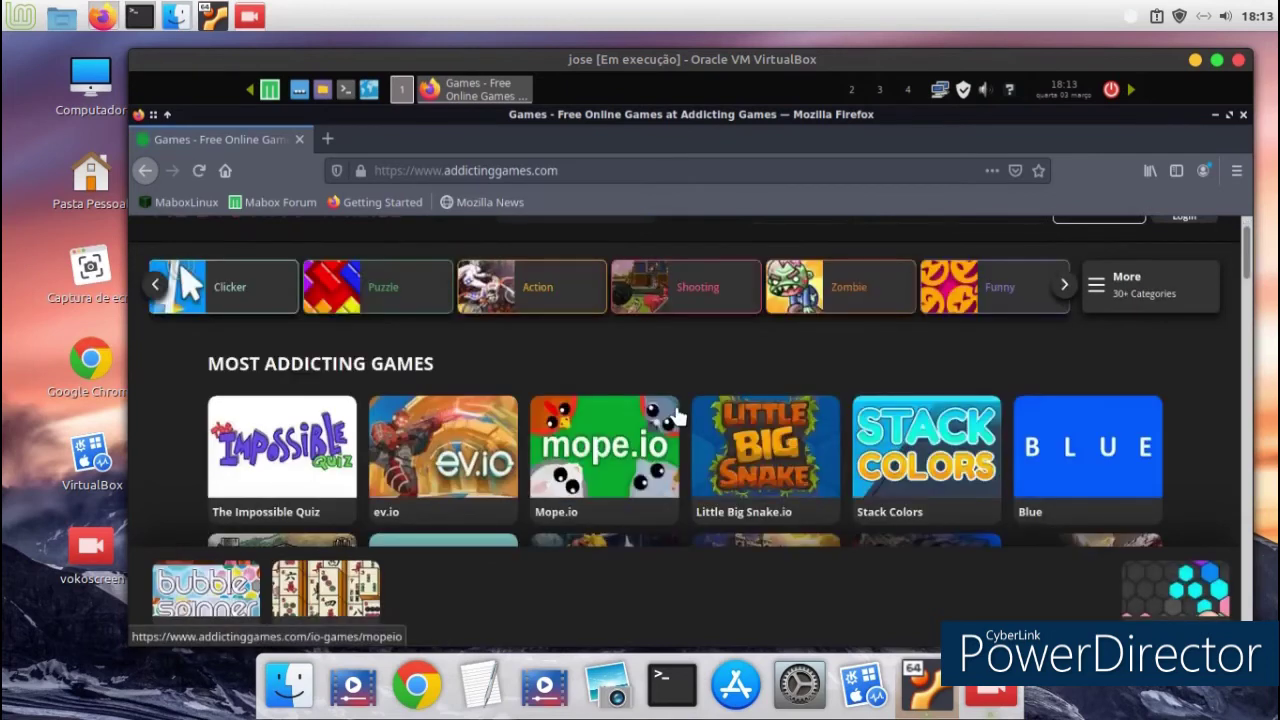
Try to open Little Big Snake.io from the Most Addicting Games section
scroll(676, 415, down, 1)
scroll(900, 490, down, 1)
click(1127, 568)
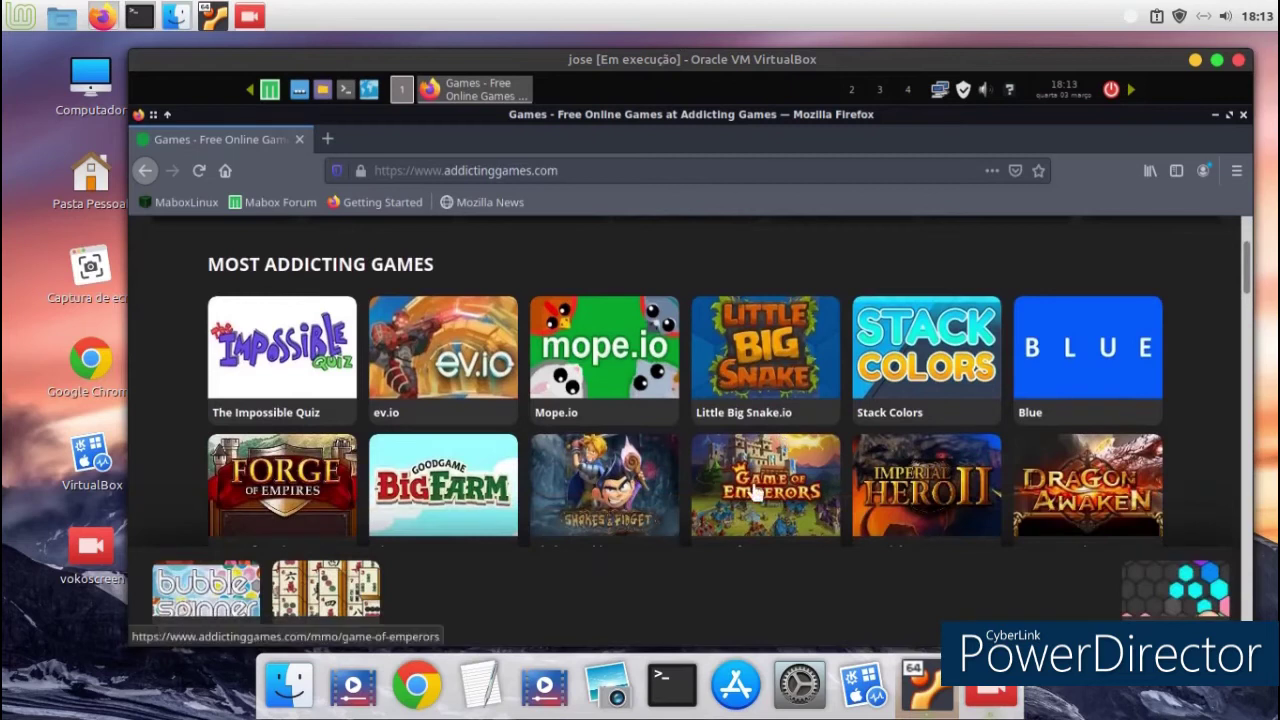
click(741, 385)
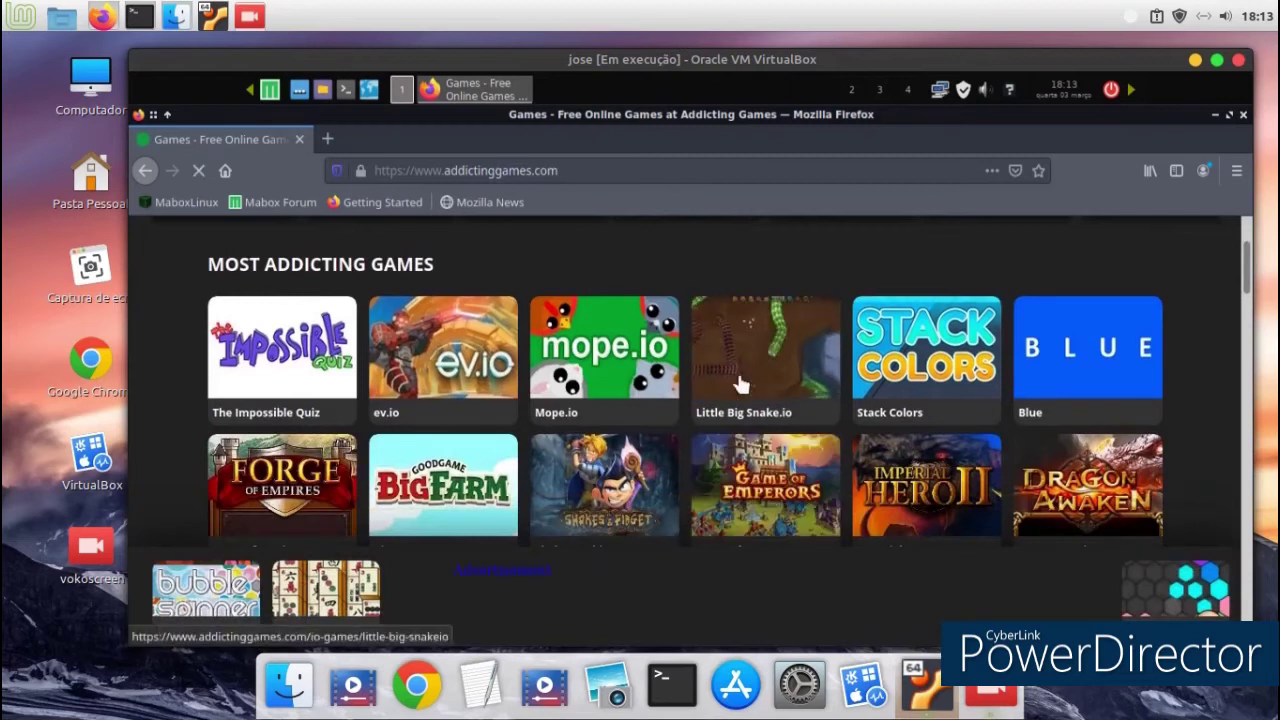
Browse down to the Trending Games section and open First Person Royale
scroll(640, 395, down, 1)
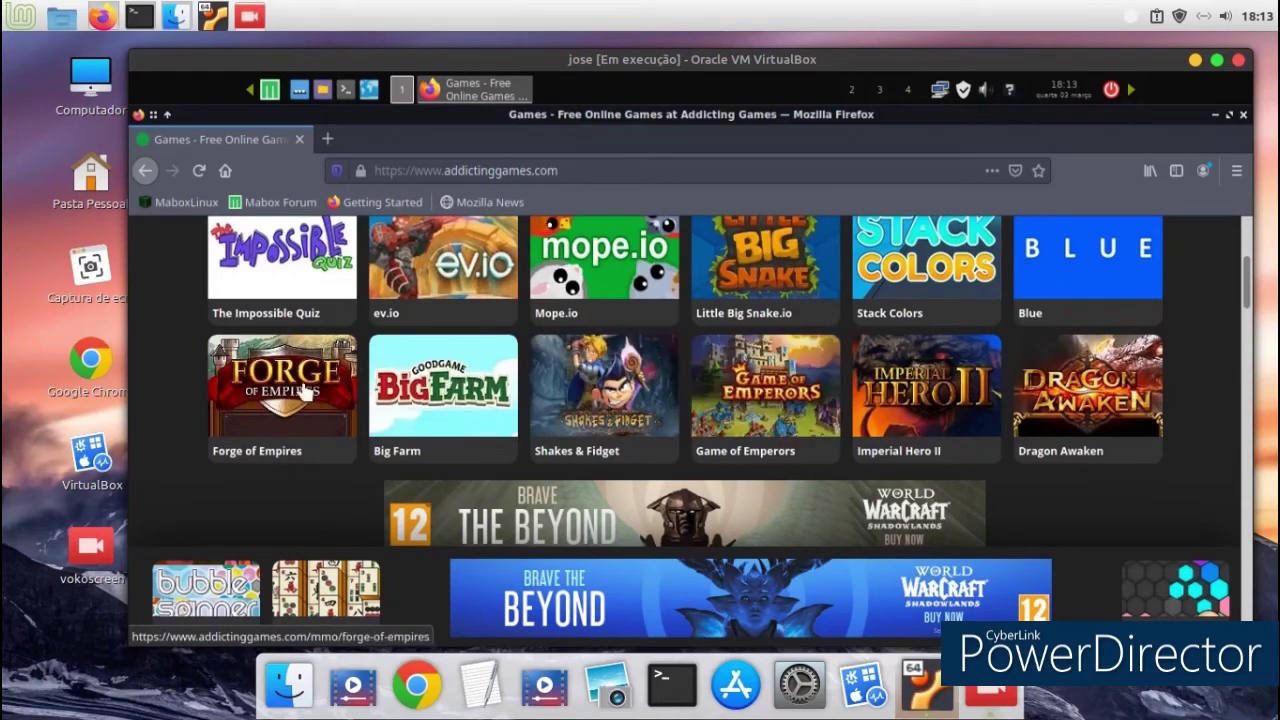
scroll(400, 365, down, 3)
scroll(437, 358, down, 4)
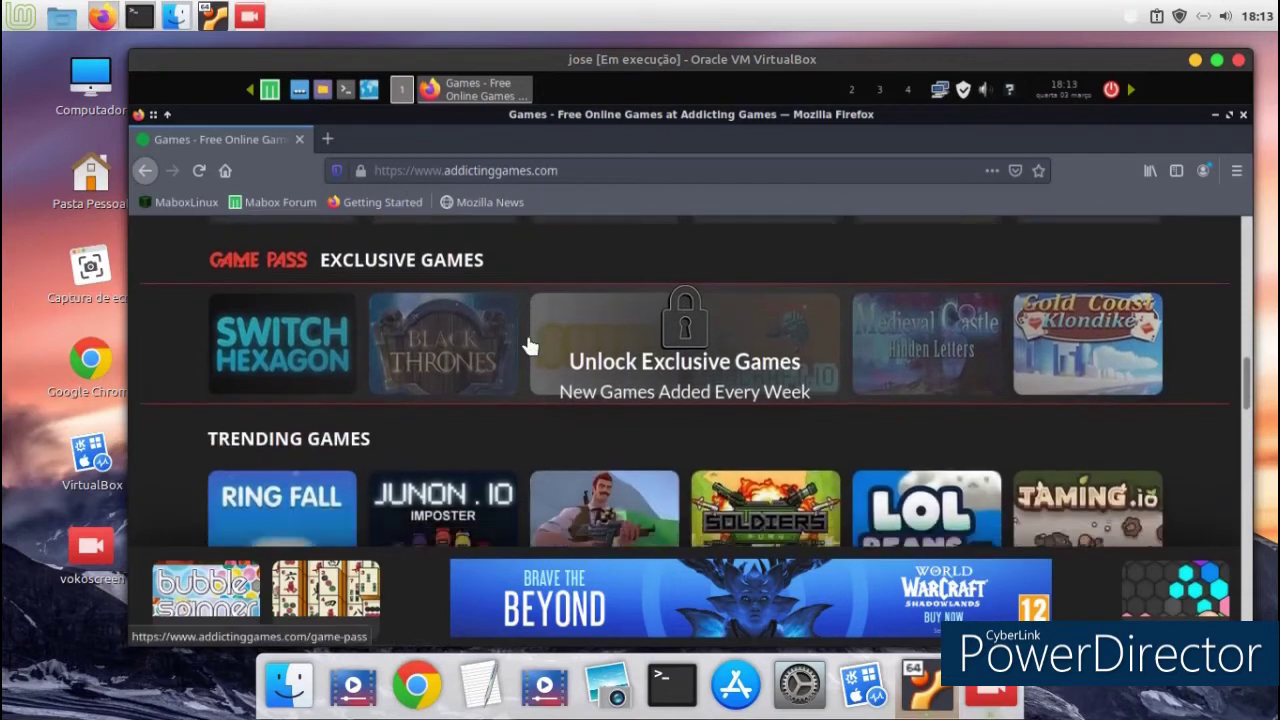
scroll(528, 346, down, 2)
click(585, 399)
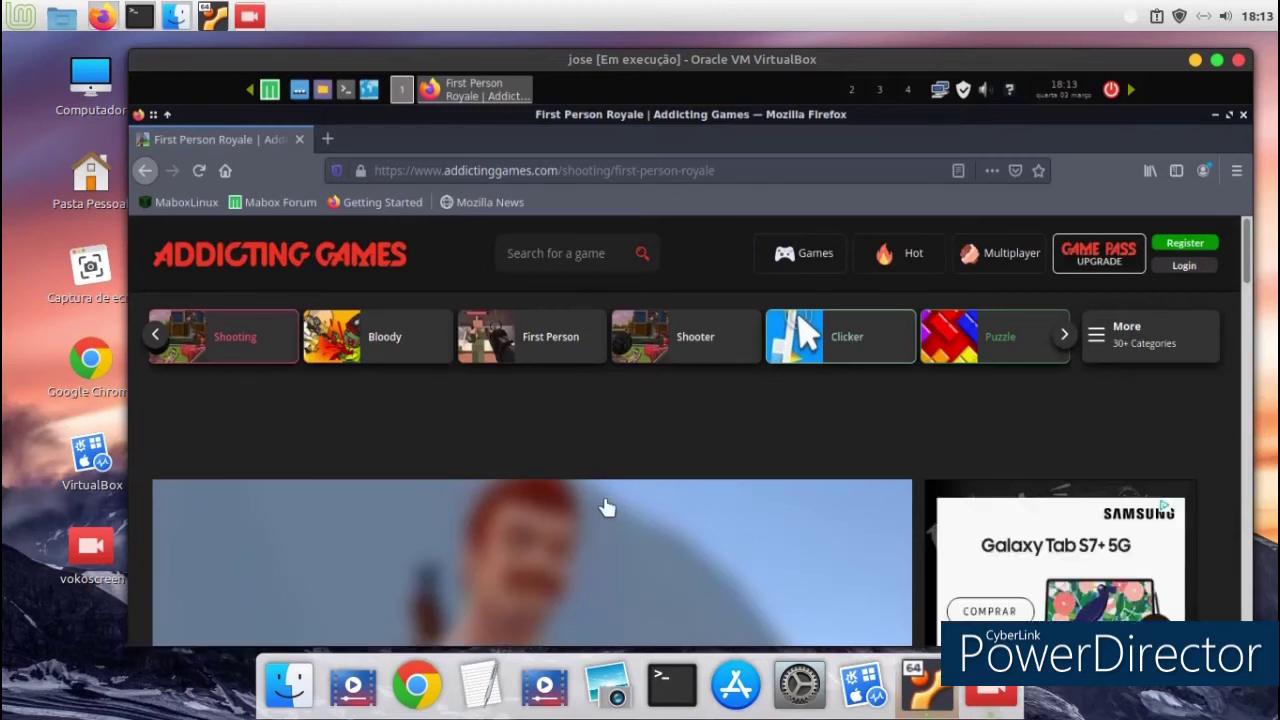
Start First Person Royale on its page and wait through the video advert while the game loads
scroll(607, 508, down, 5)
click(545, 503)
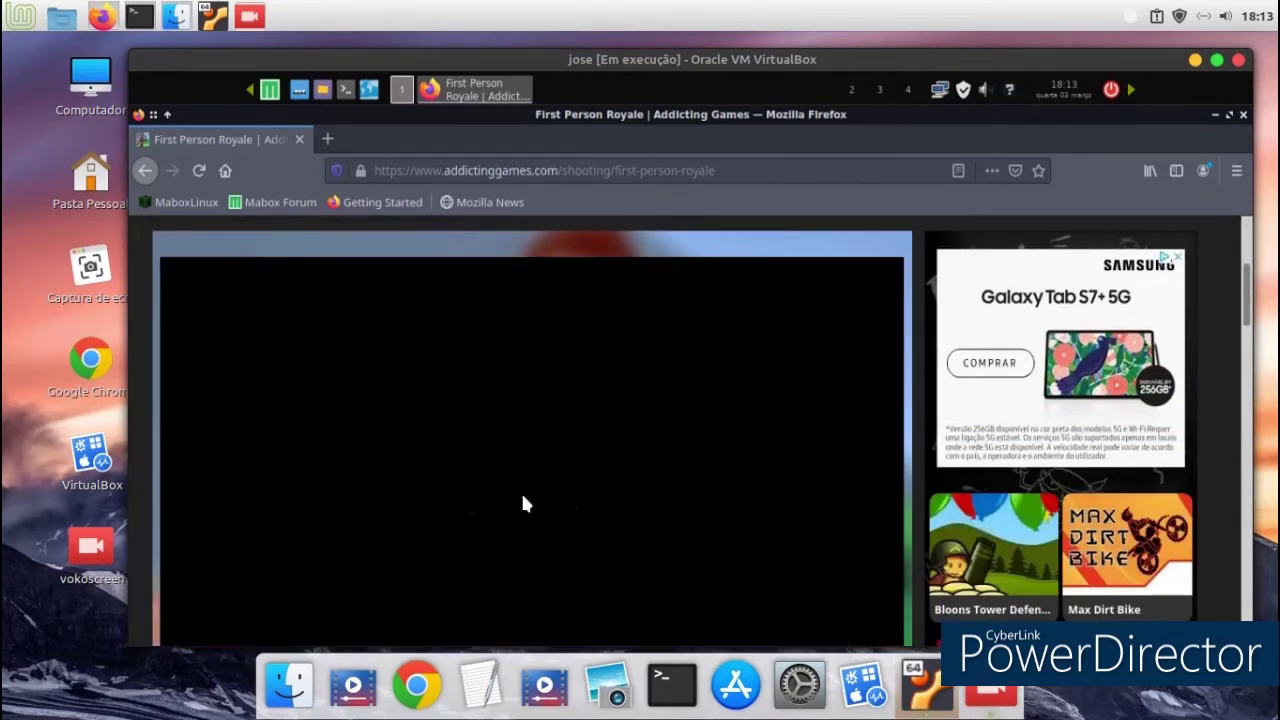
scroll(443, 509, down, 1)
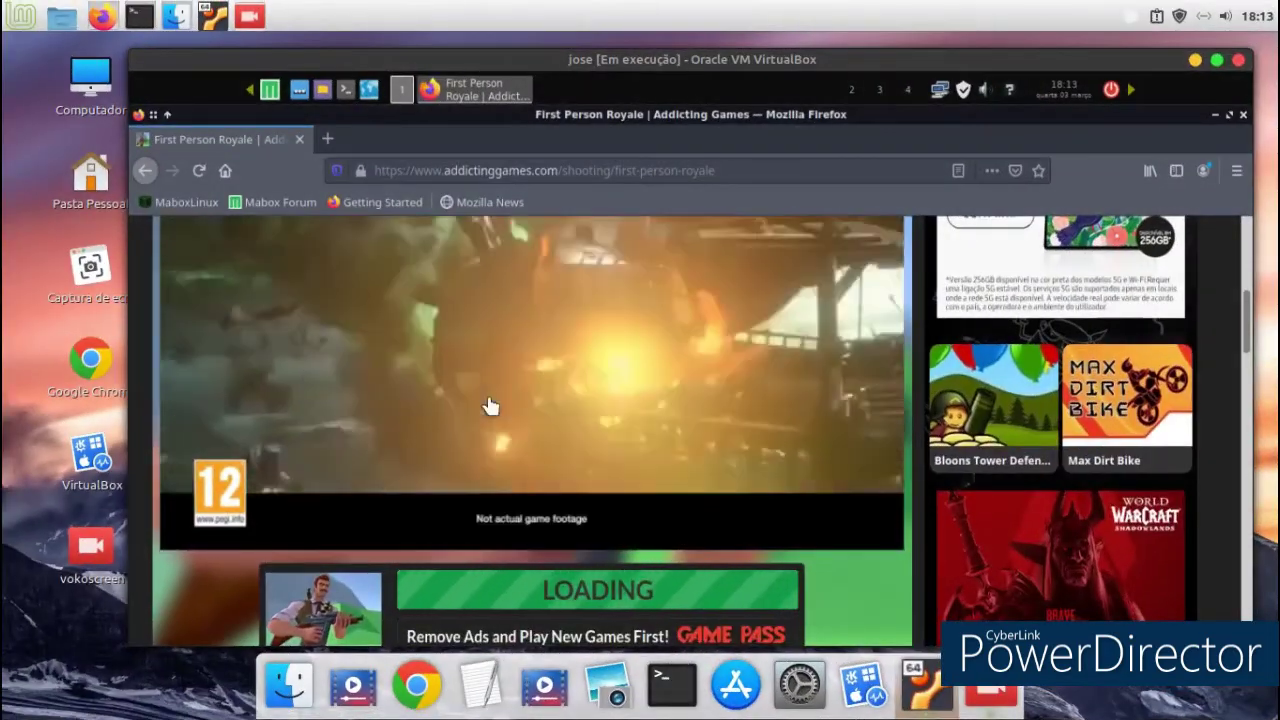
scroll(490, 405, up, 1)
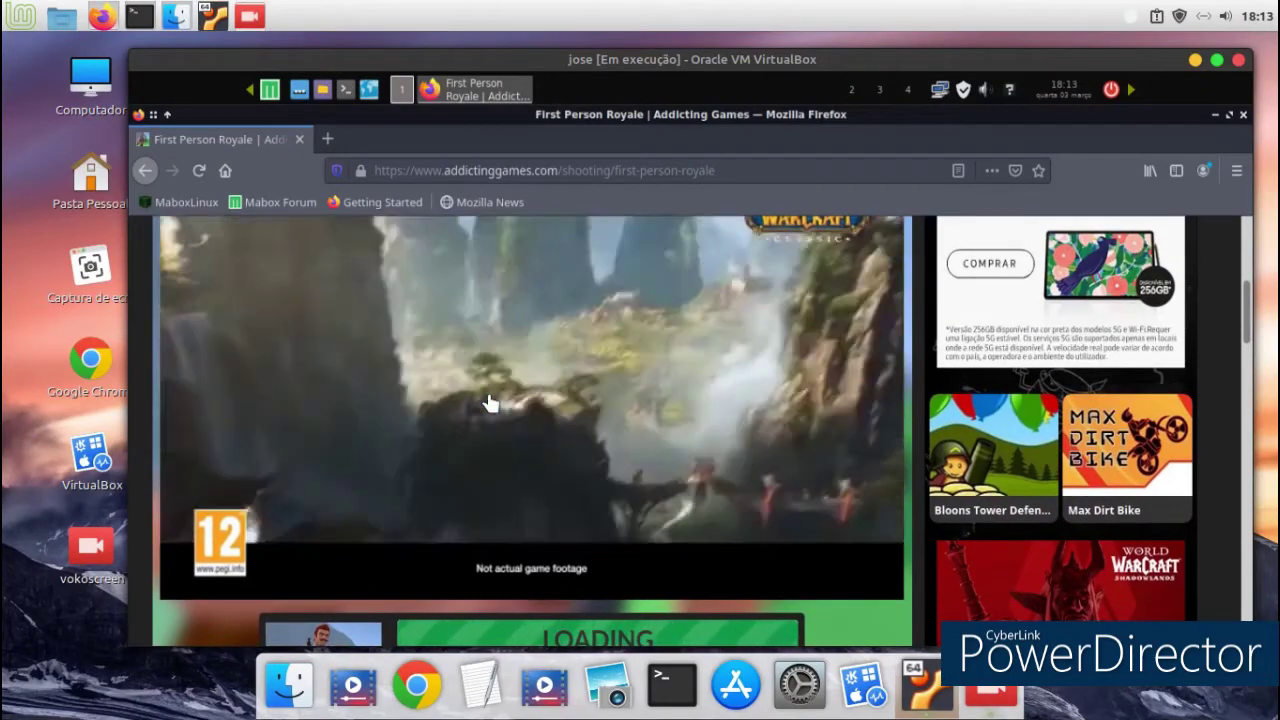
scroll(489, 403, down, 1)
scroll(489, 403, up, 1)
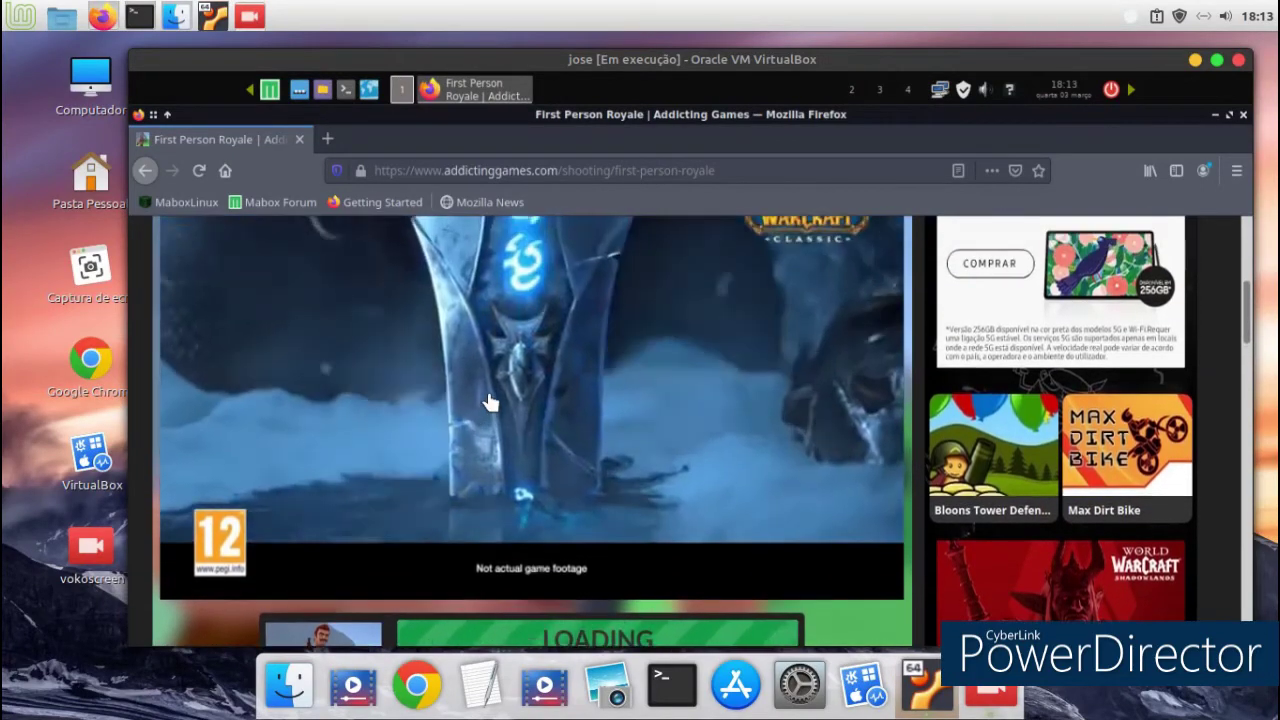
scroll(489, 403, down, 1)
scroll(490, 403, up, 1)
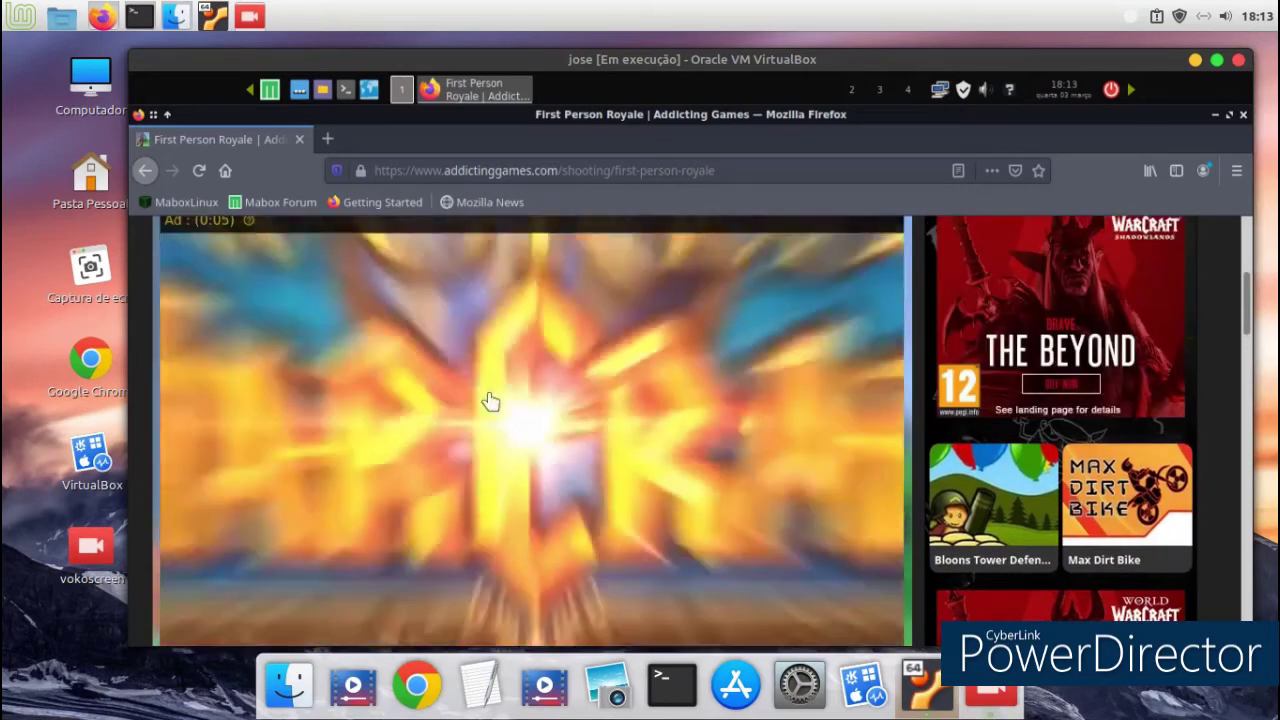
scroll(480, 403, down, 2)
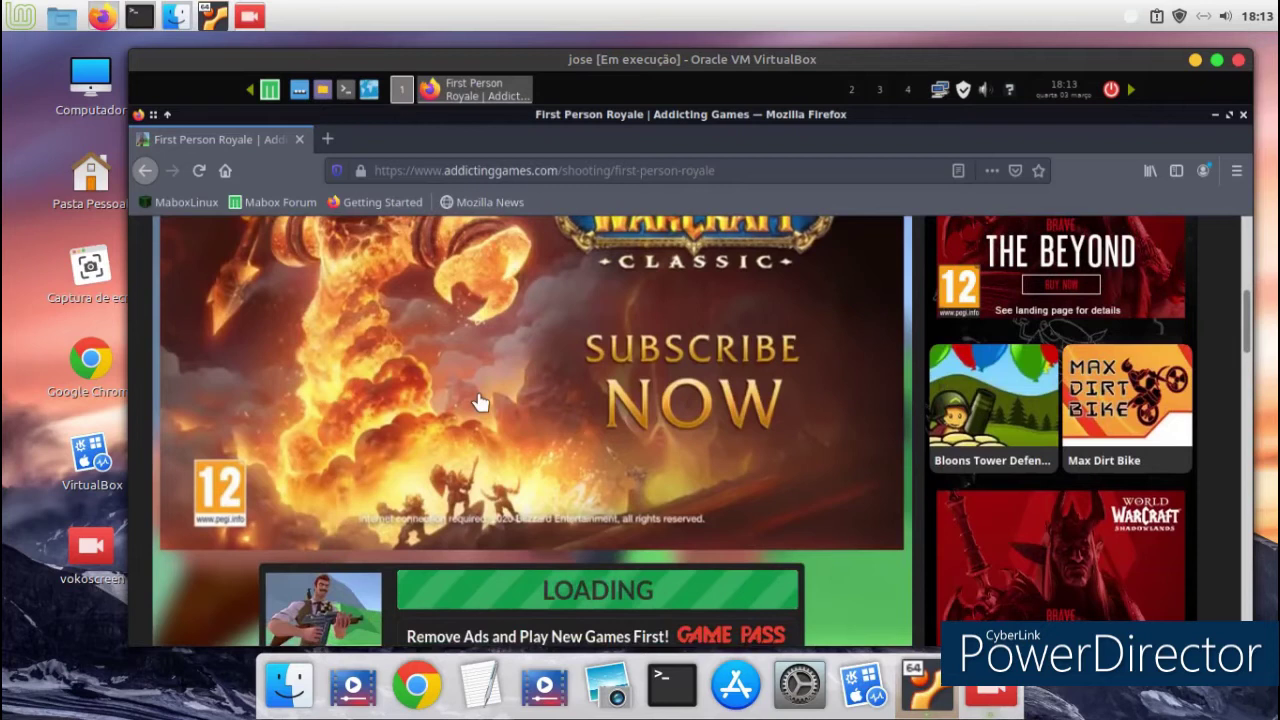
scroll(480, 403, down, 1)
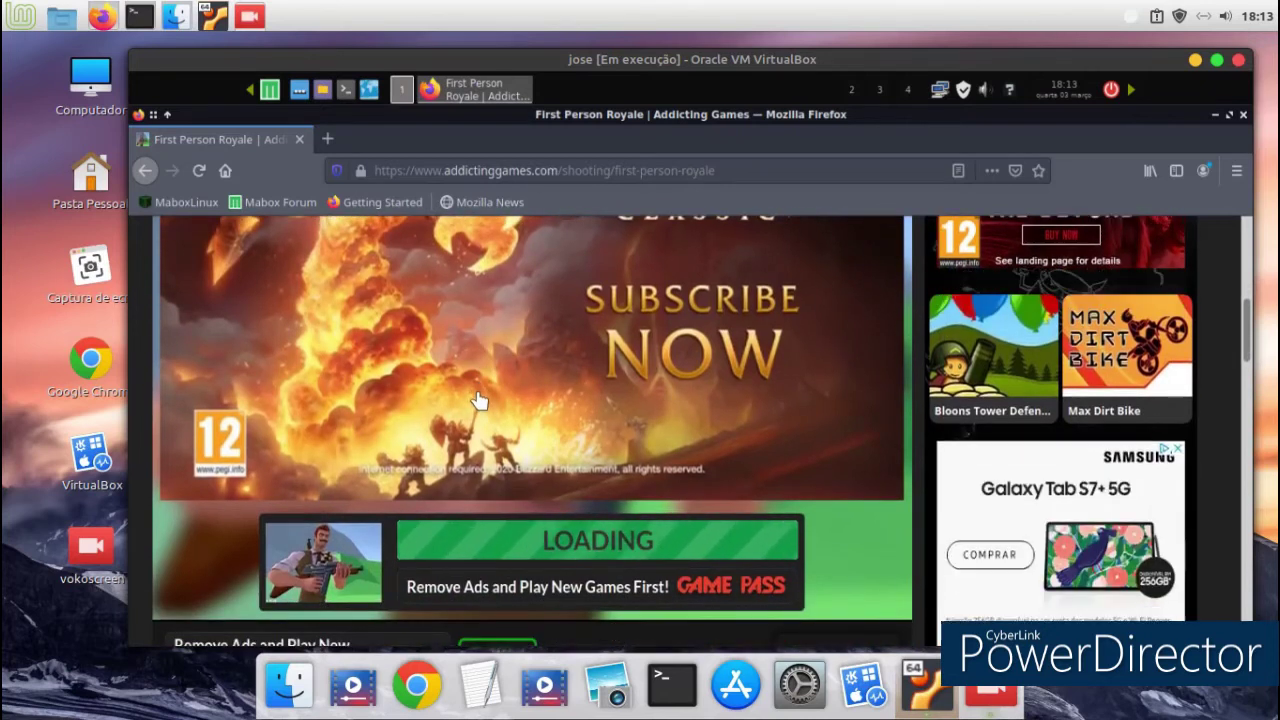
scroll(479, 402, up, 1)
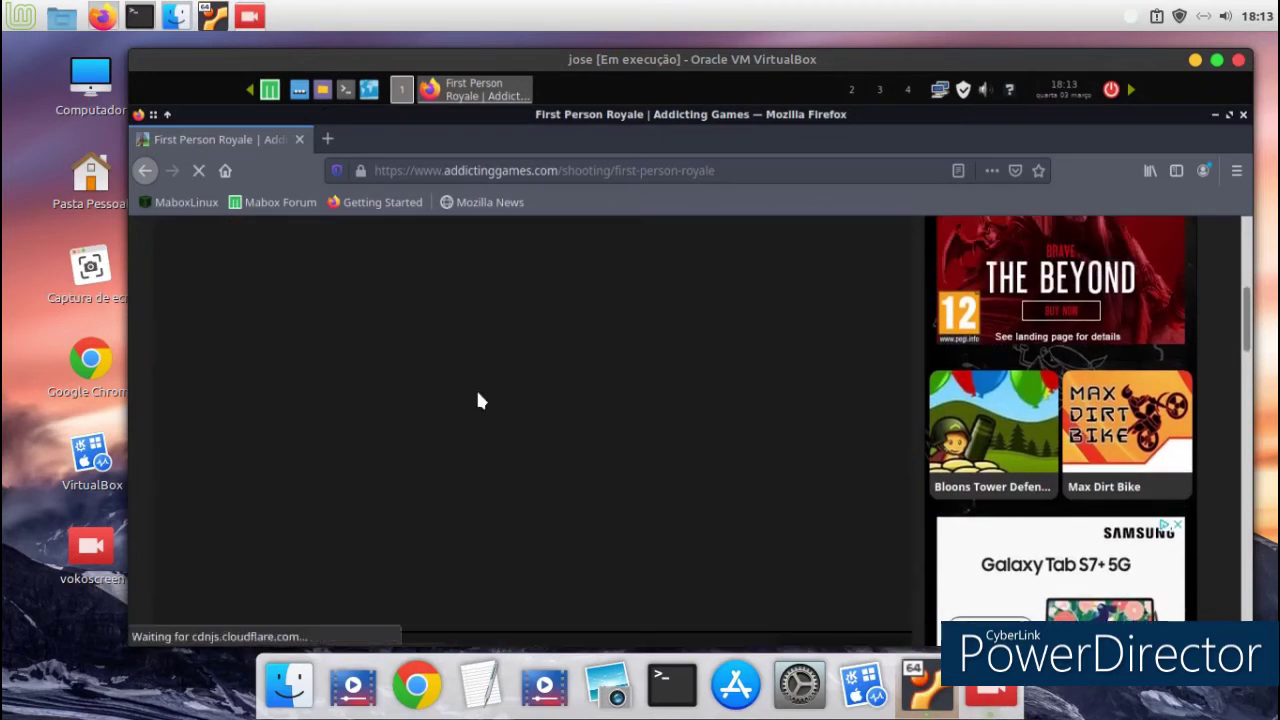